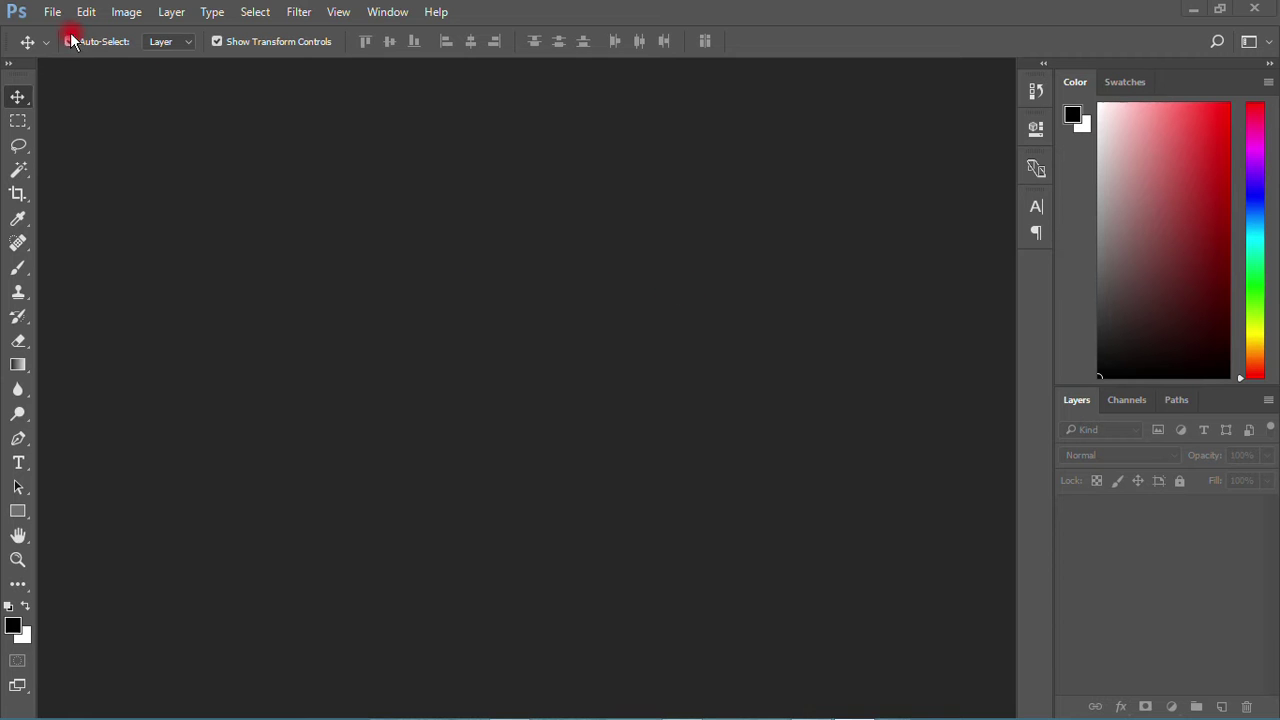
# Step: Start a new document from the File menu and reposition its settings window
pyautogui.click(40, 14)
pyautogui.click(40, 16)
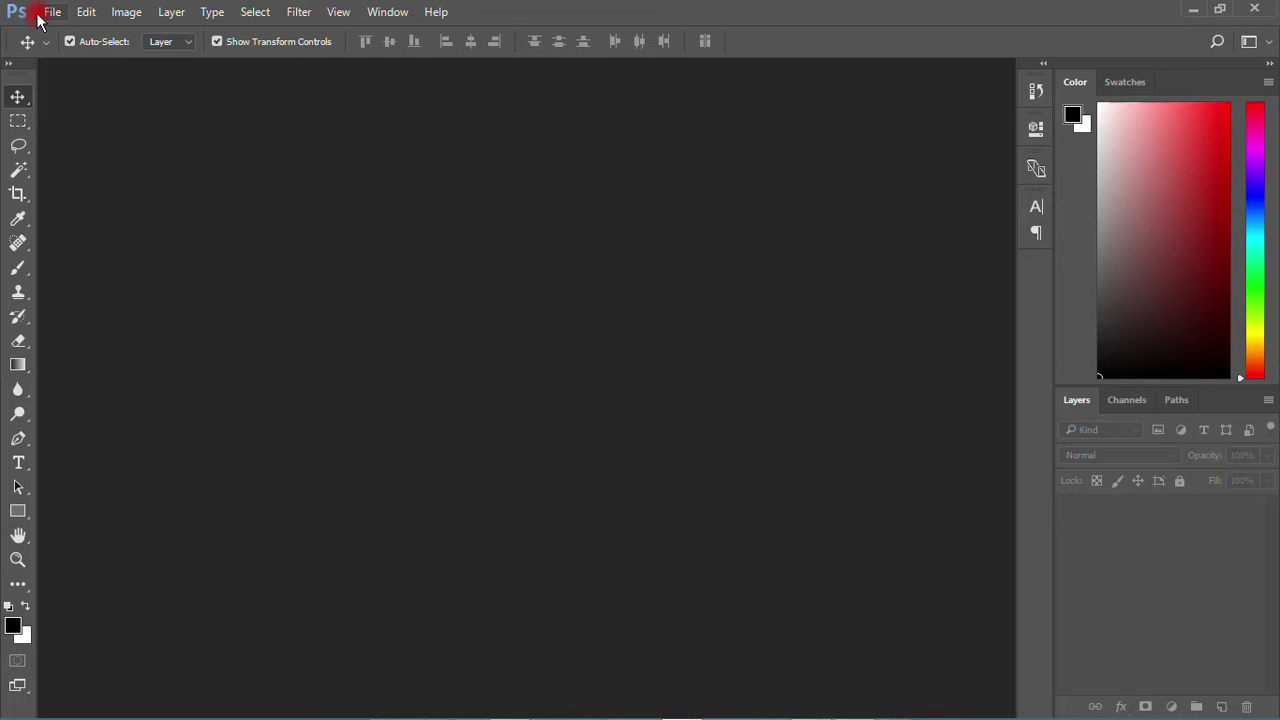
pyautogui.click(40, 20)
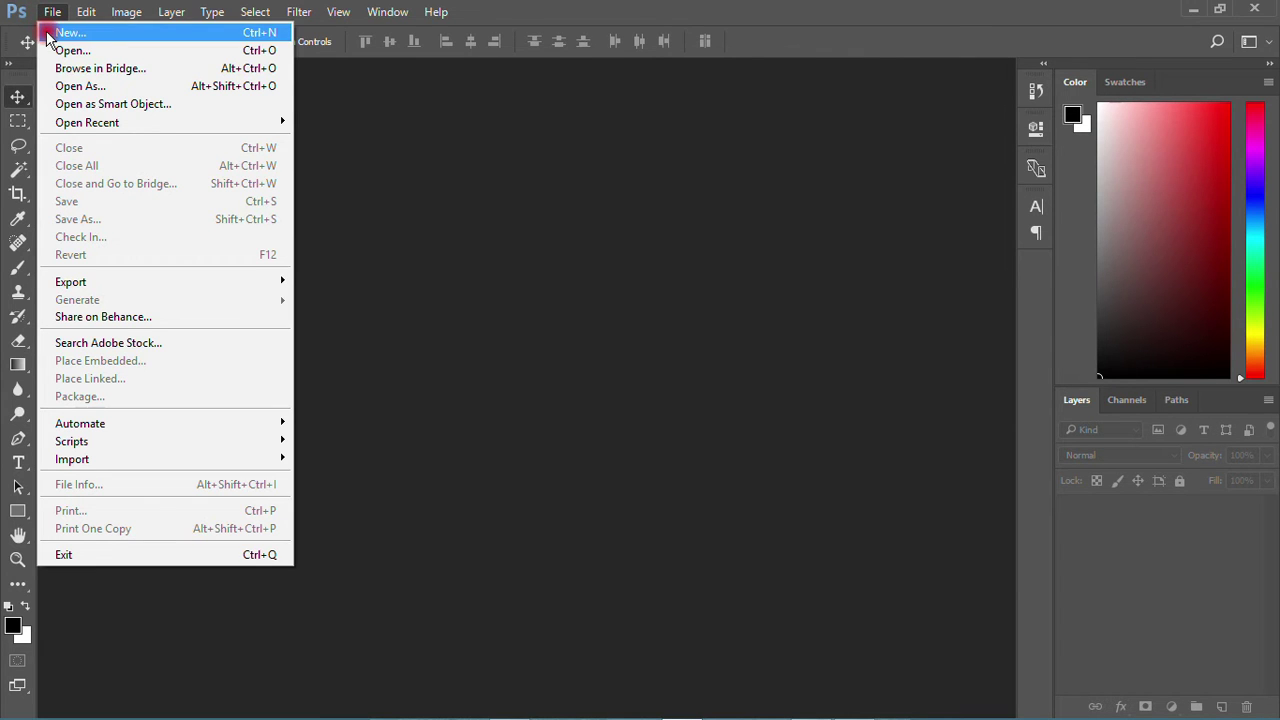
pyautogui.click(48, 33)
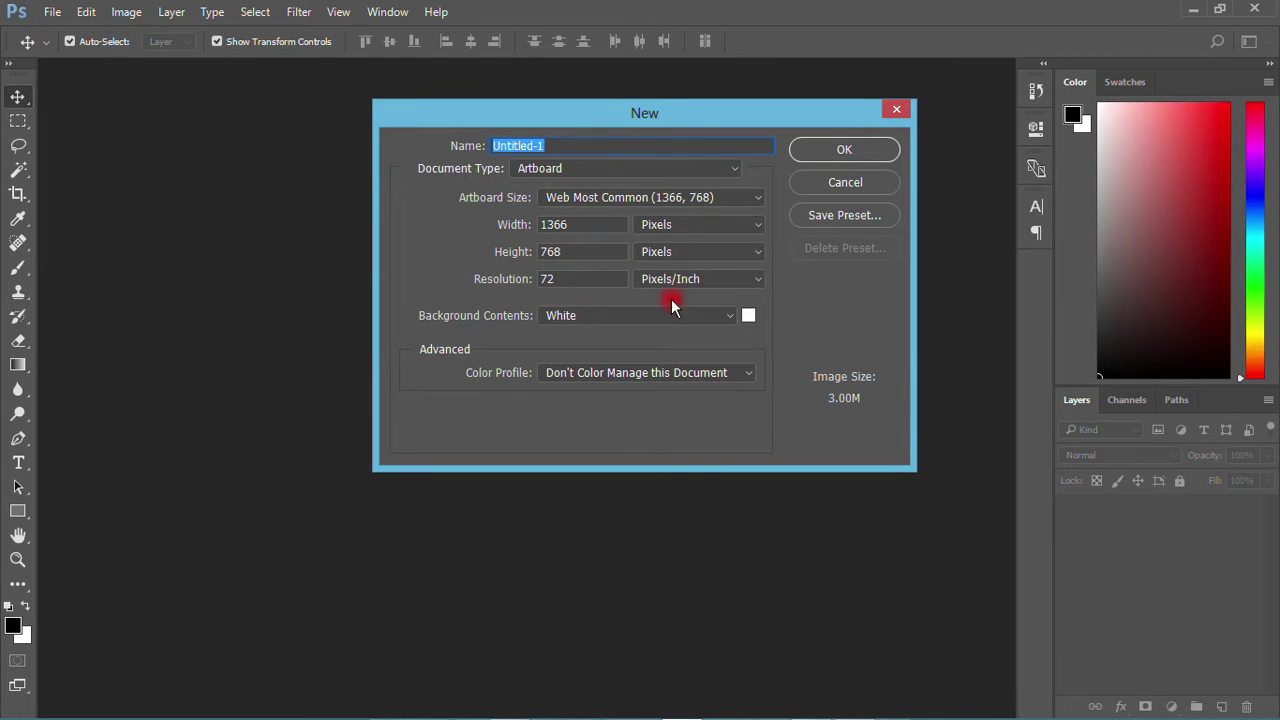
pyautogui.moveTo(680, 114); pyautogui.dragTo(568, 112)
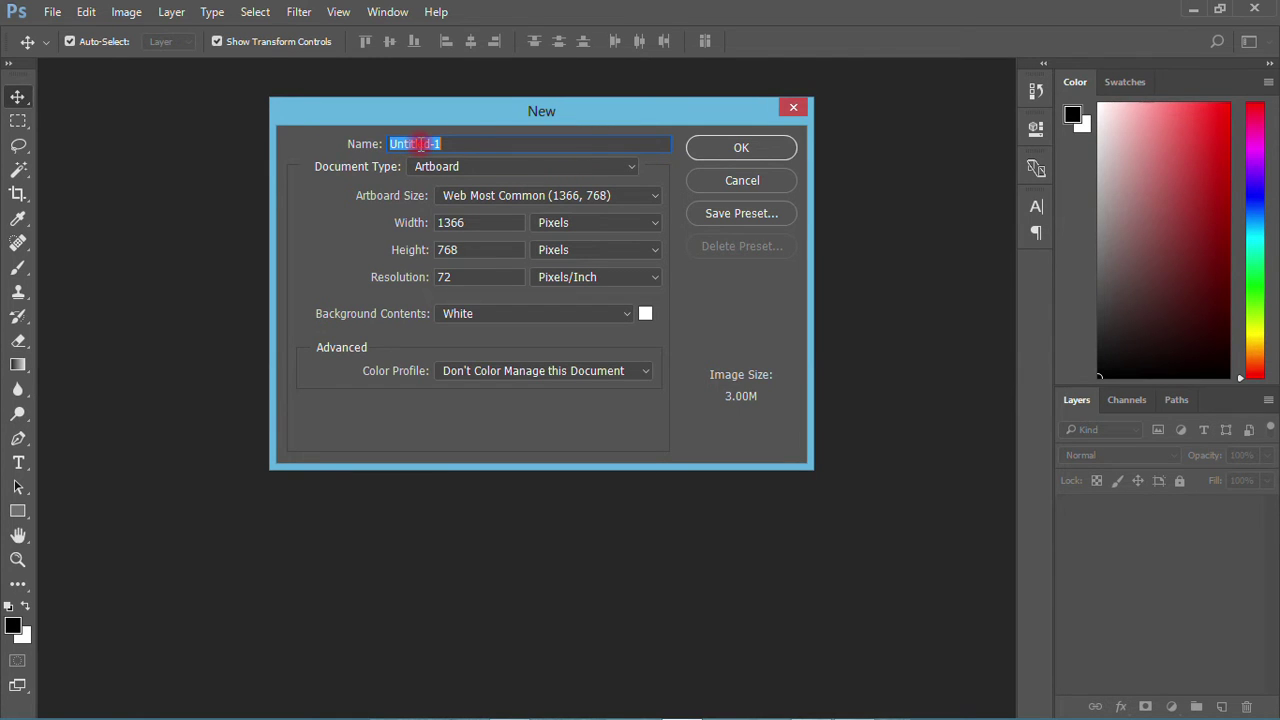
# Step: Name the document 'Training', choose Default Photoshop Size with white background, and create it
pyautogui.write('t')
pyautogui.press('BackSpace')
pyautogui.write('Tr')
pyautogui.write('aini')
pyautogui.write('nning')
pyautogui.click(483, 167)
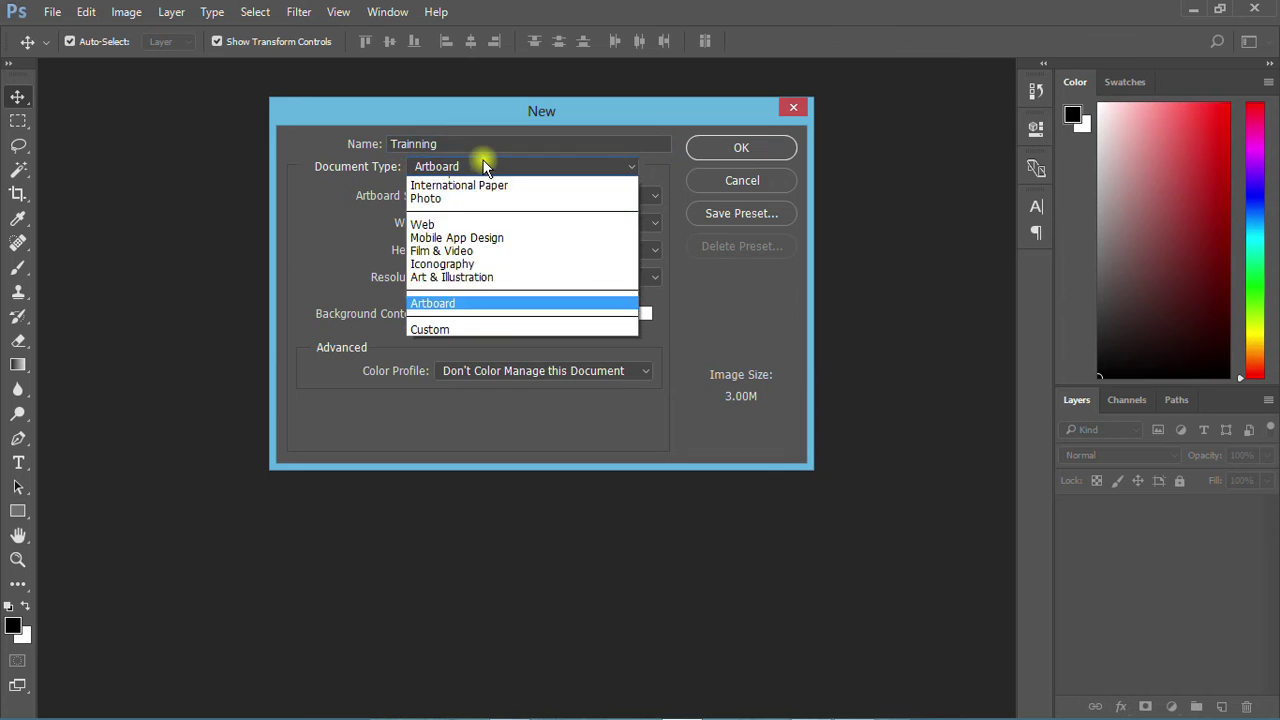
pyautogui.scroll(2, 475, 190)
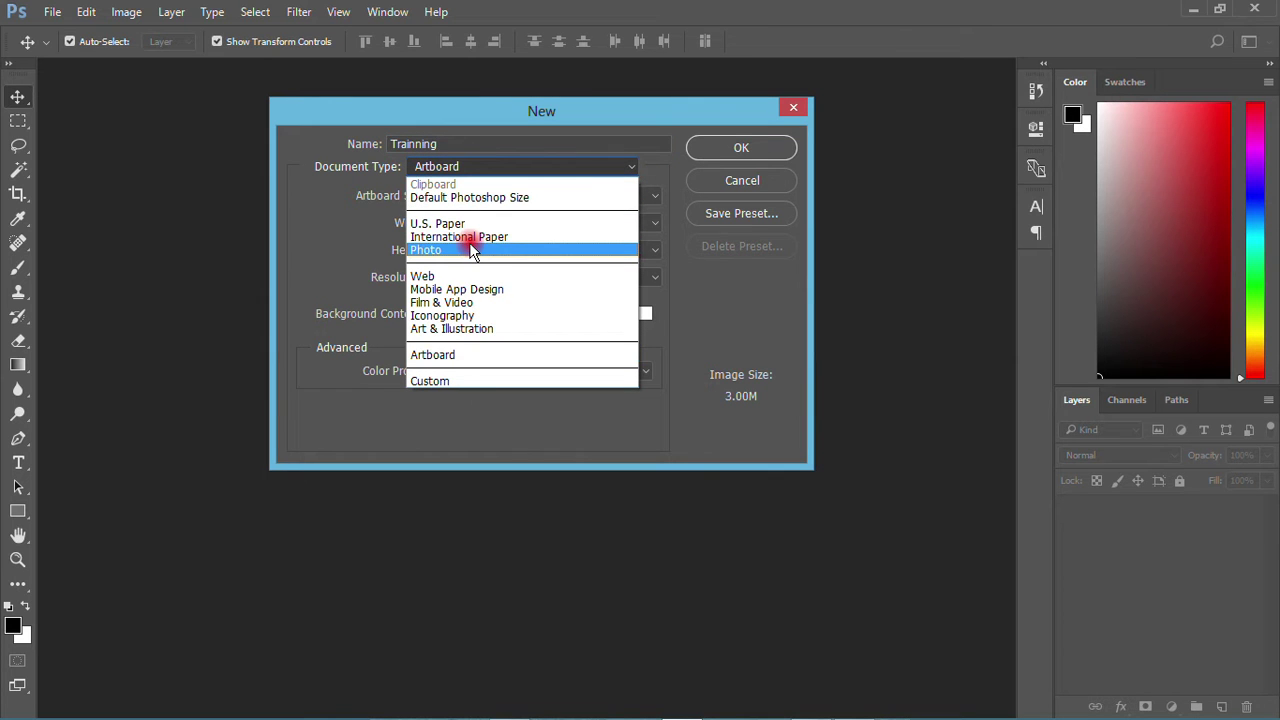
pyautogui.click(468, 199)
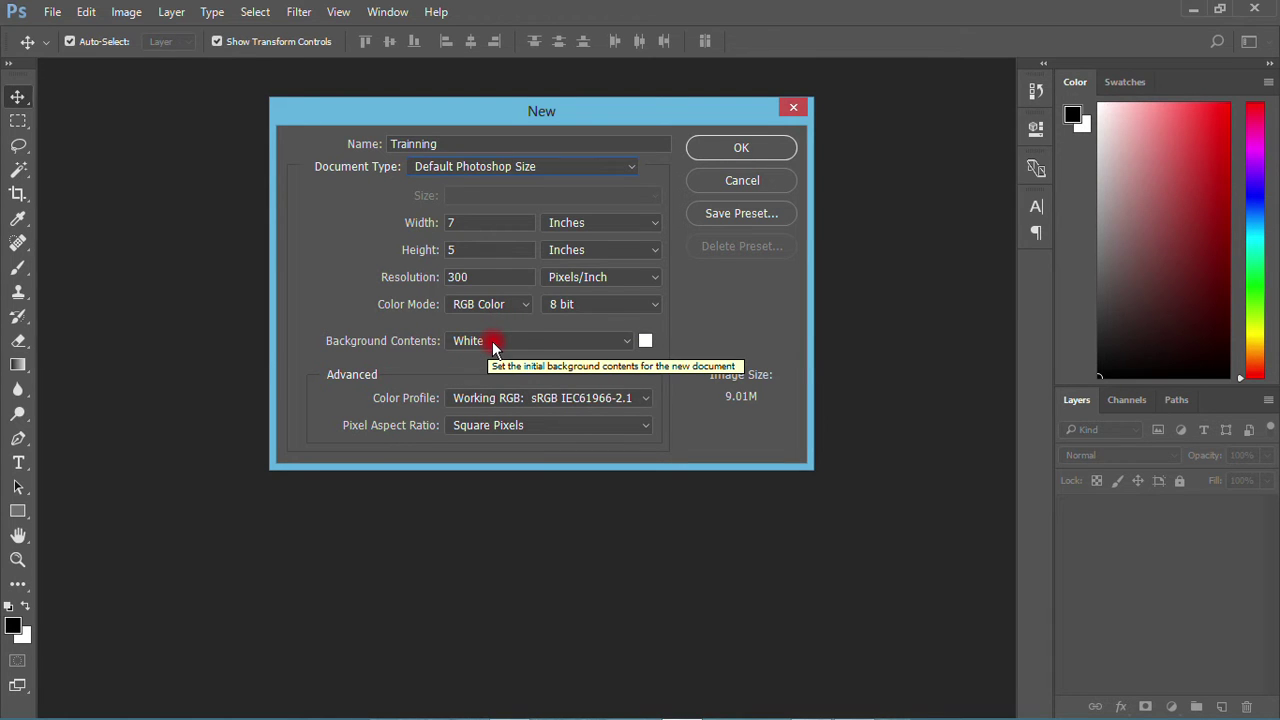
pyautogui.click(741, 145)
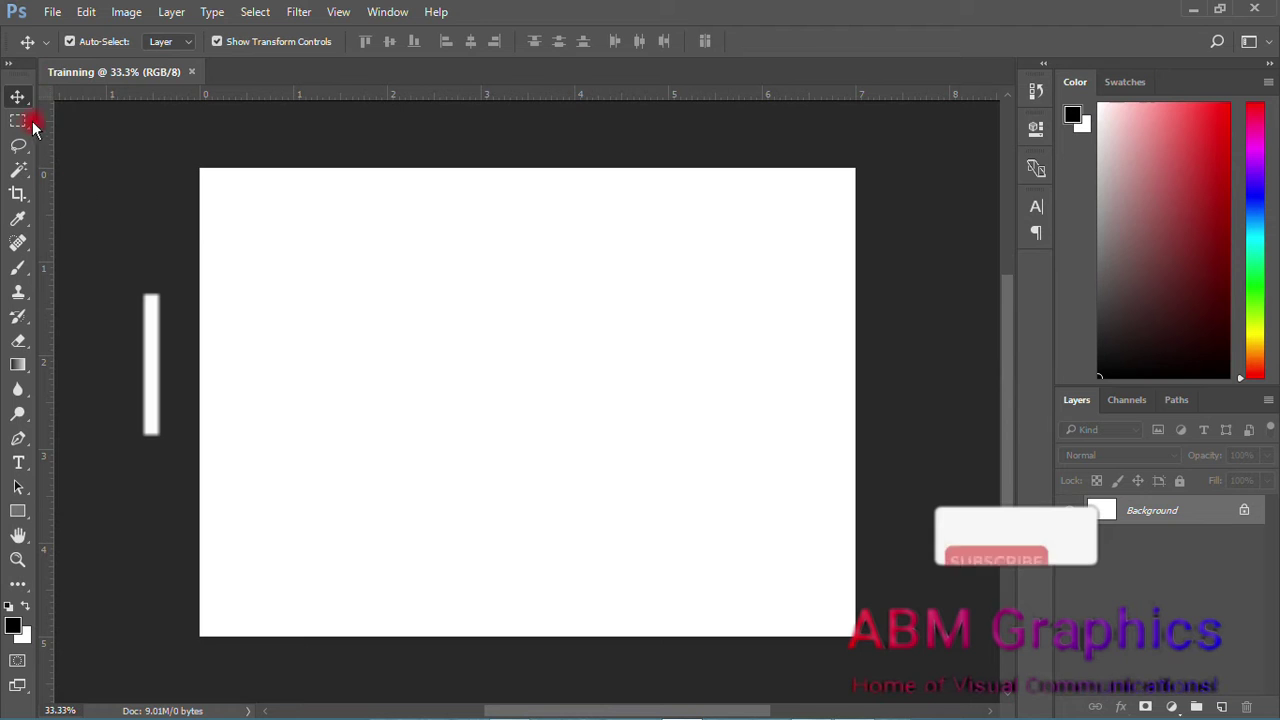
# Step: Draw a large black 1203×846 px rectangle on the canvas with the Rectangle tool
pyautogui.moveTo(20, 103); pyautogui.dragTo(133, 108)
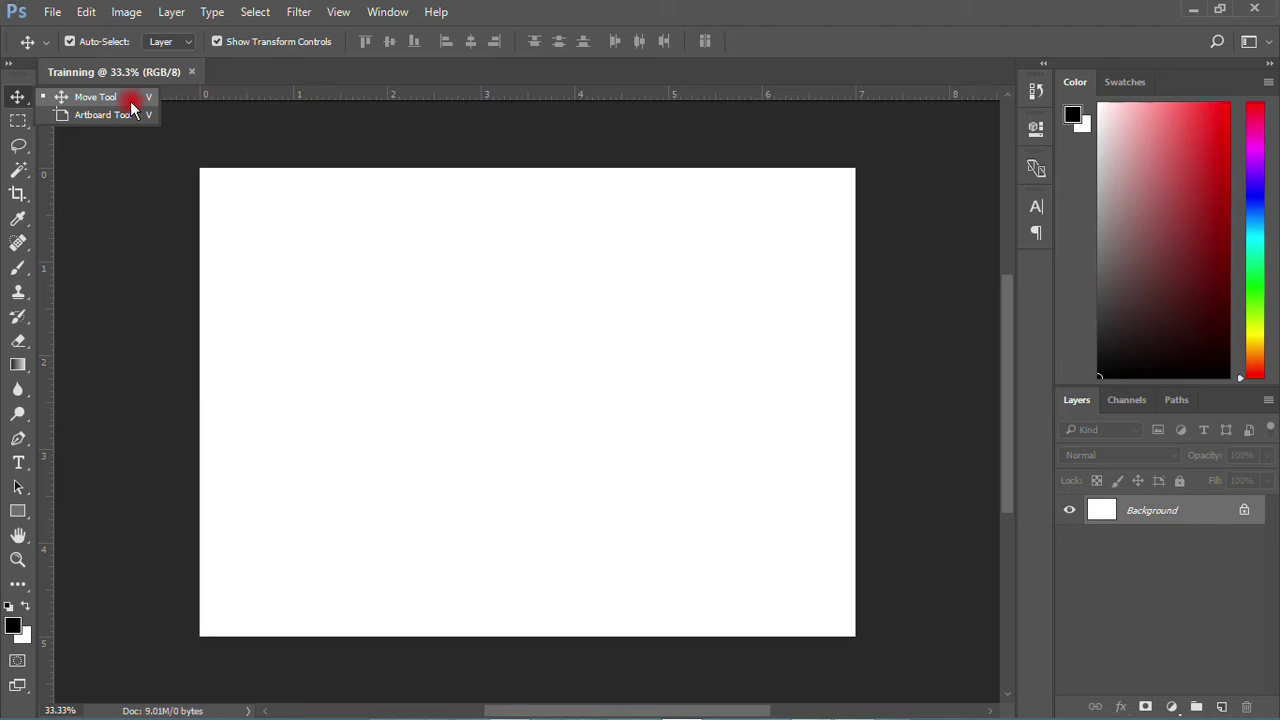
pyautogui.moveTo(133, 107); pyautogui.dragTo(341, 299)
pyautogui.click(341, 300)
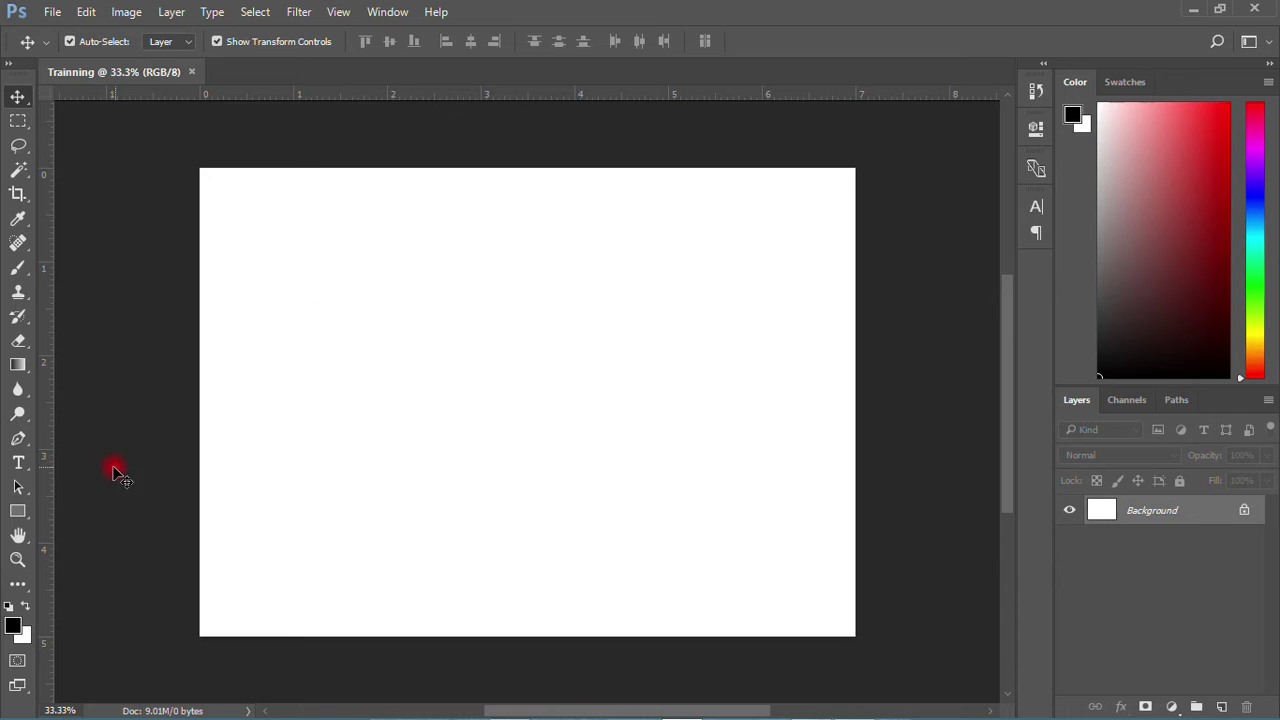
pyautogui.click(17, 513)
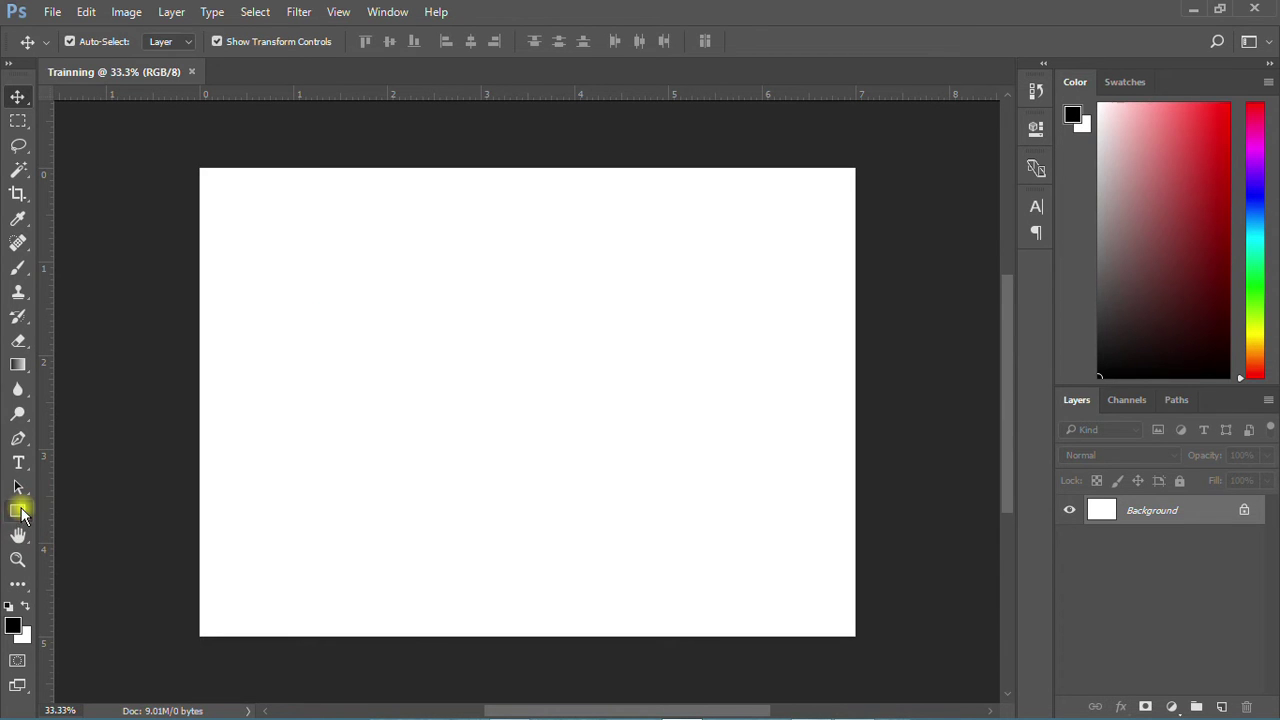
pyautogui.moveTo(328, 251); pyautogui.dragTo(703, 515)
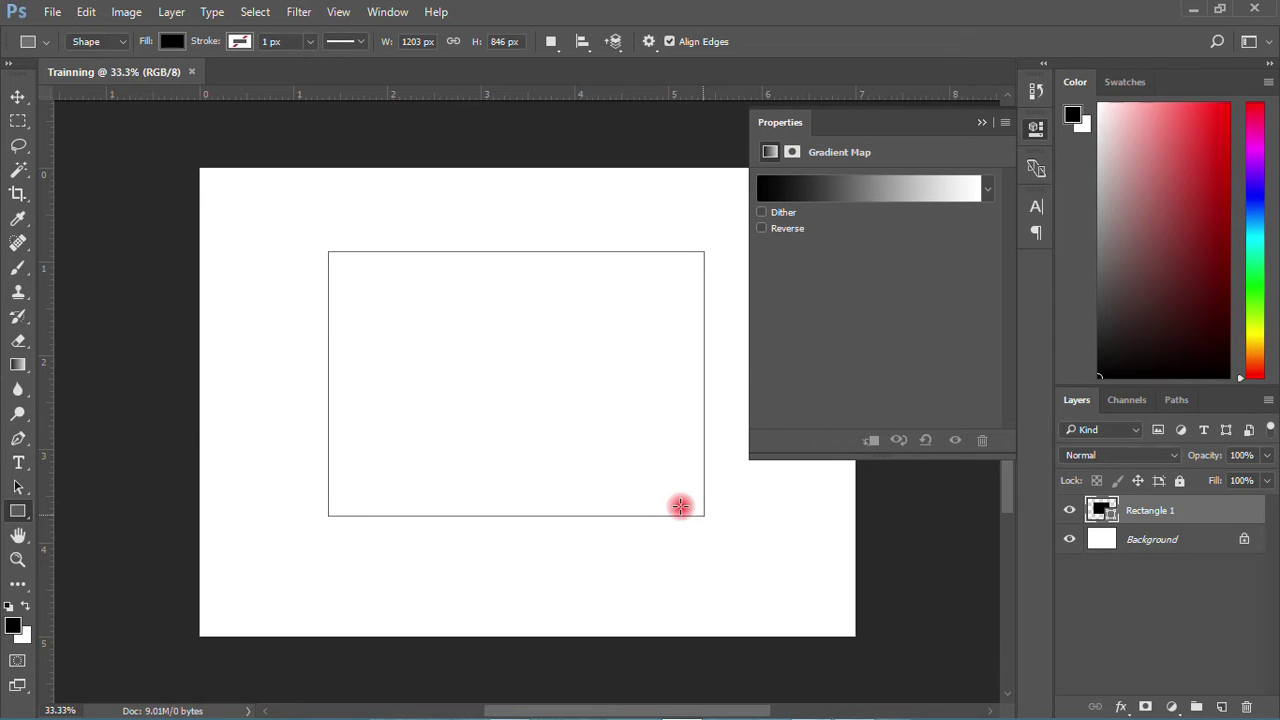
pyautogui.click(1036, 127)
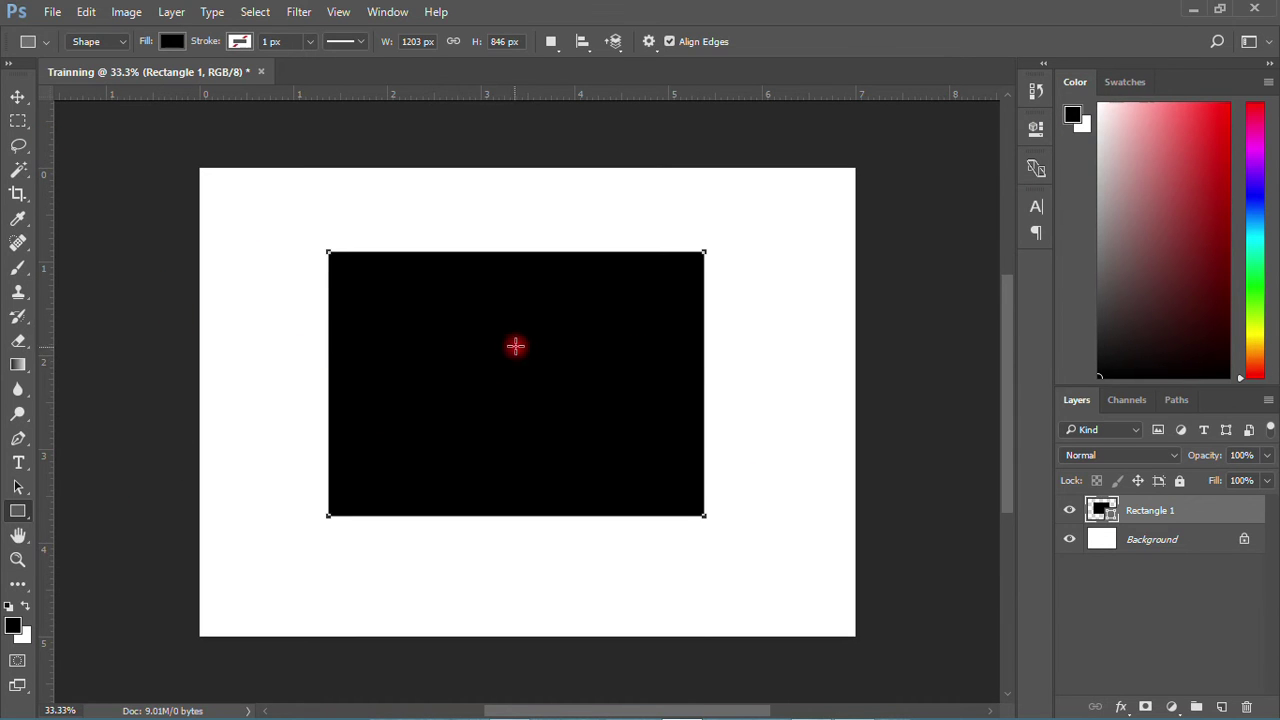
# Step: Draw a second 822×900 px rectangle overlapping the first and fill it red
pyautogui.moveTo(26, 513); pyautogui.dragTo(145, 513)
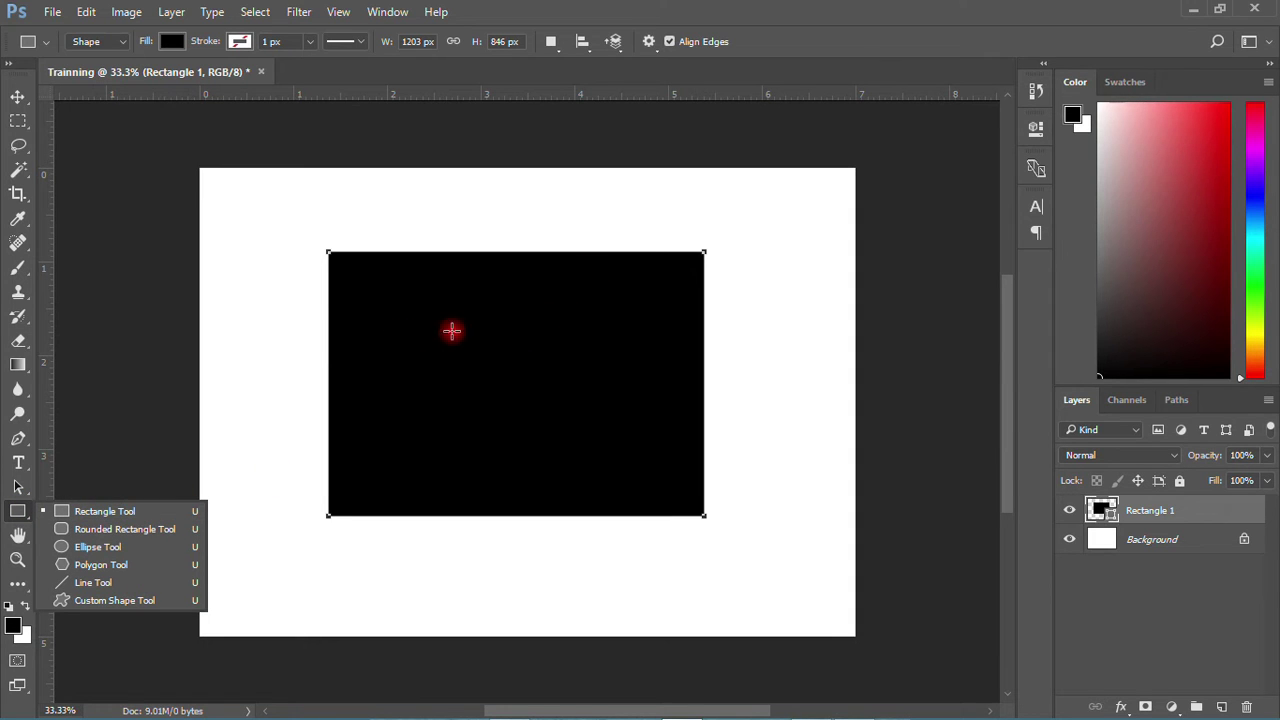
pyautogui.moveTo(630, 294); pyautogui.dragTo(374, 575)
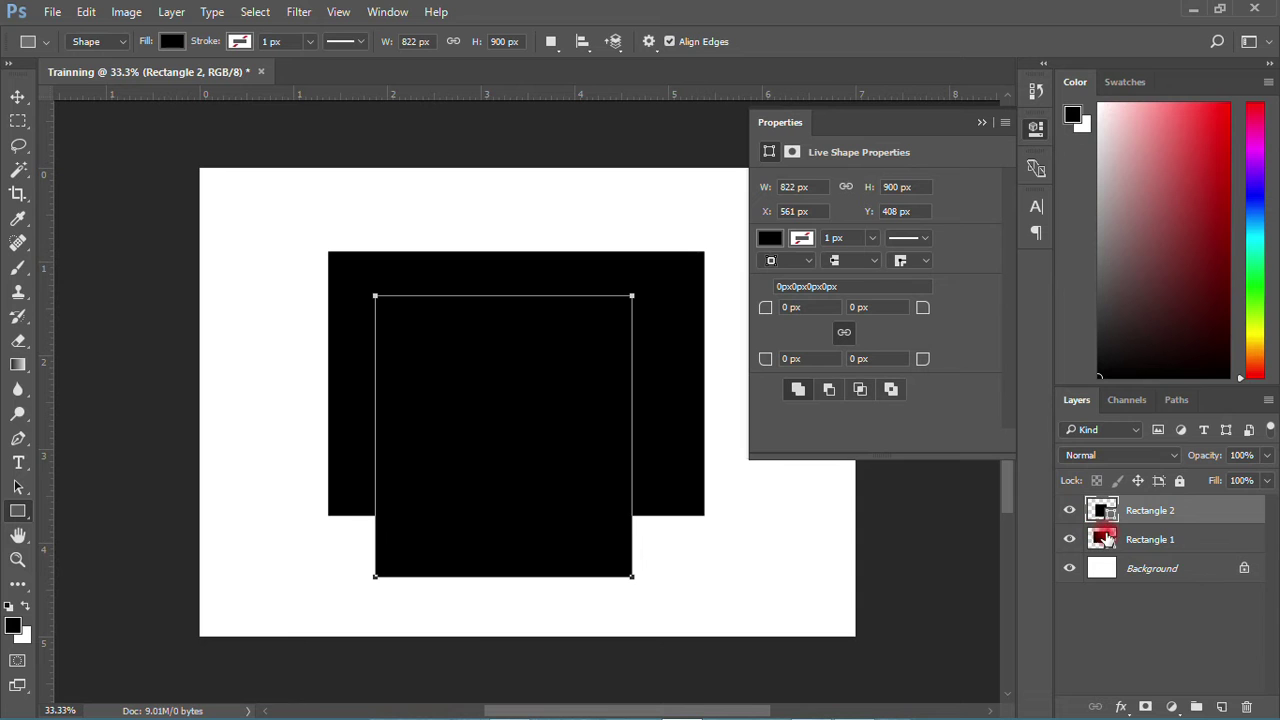
pyautogui.click(768, 239)
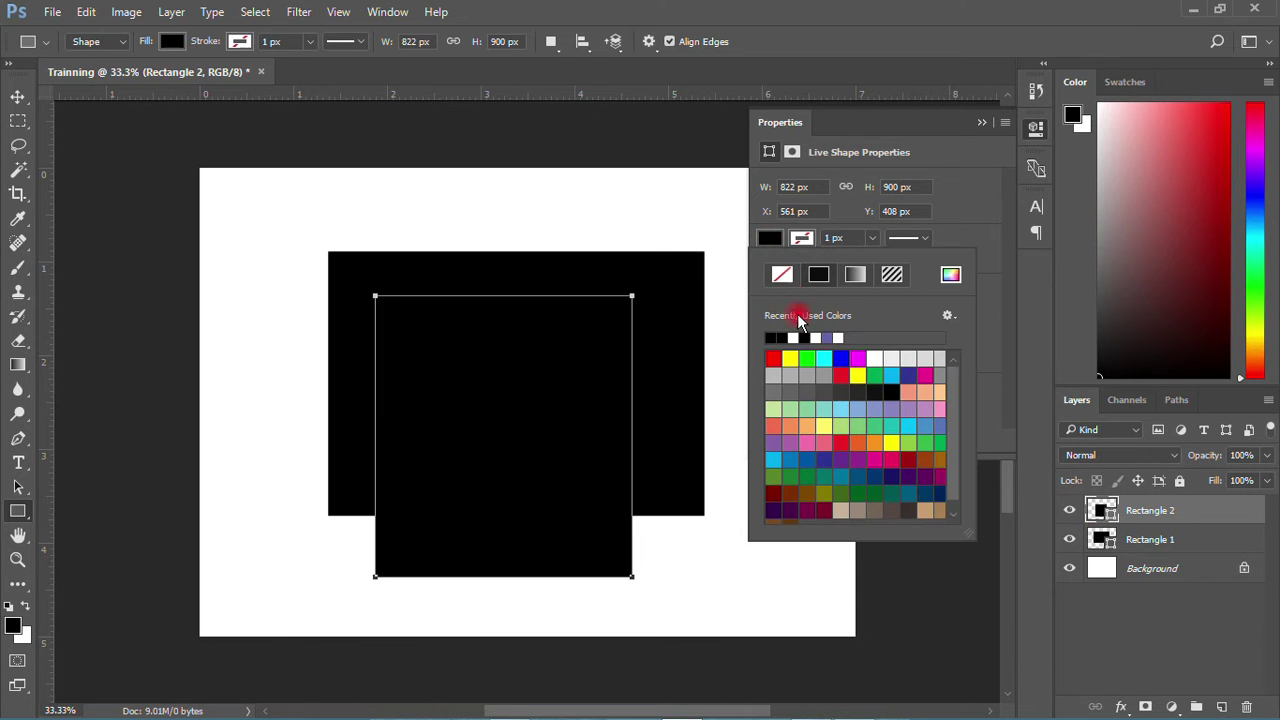
pyautogui.click(773, 358)
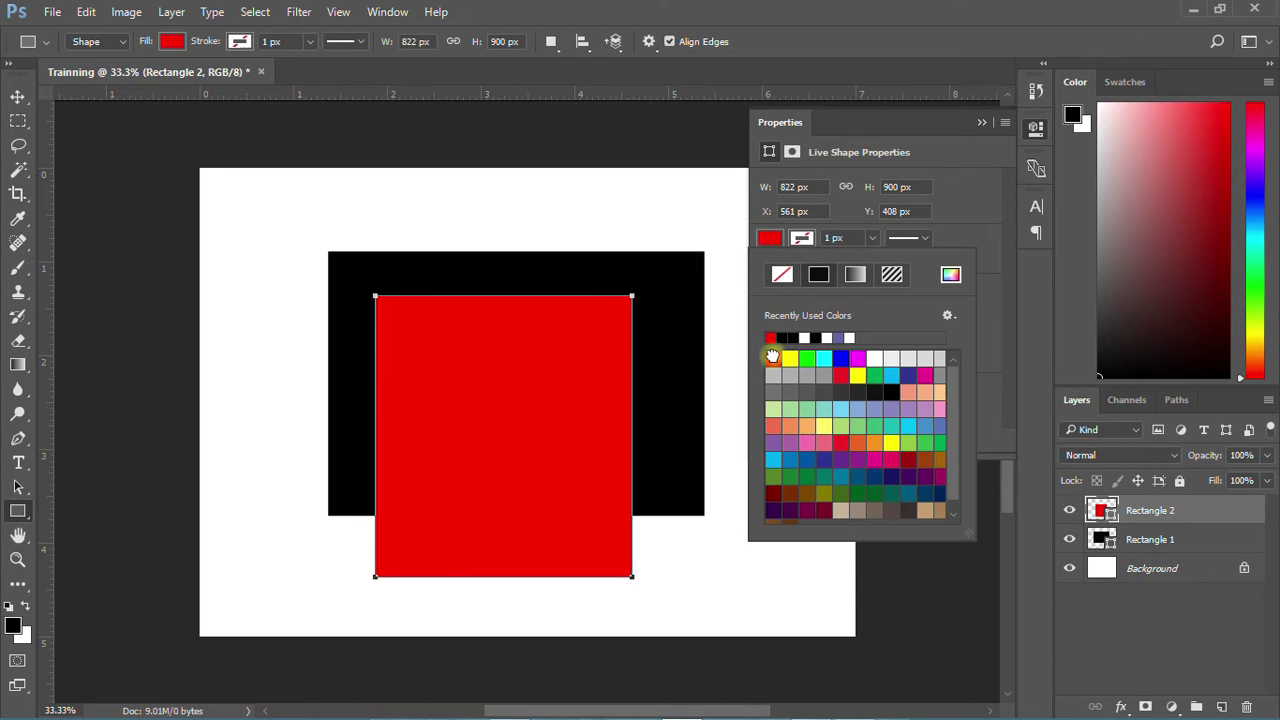
pyautogui.click(1038, 126)
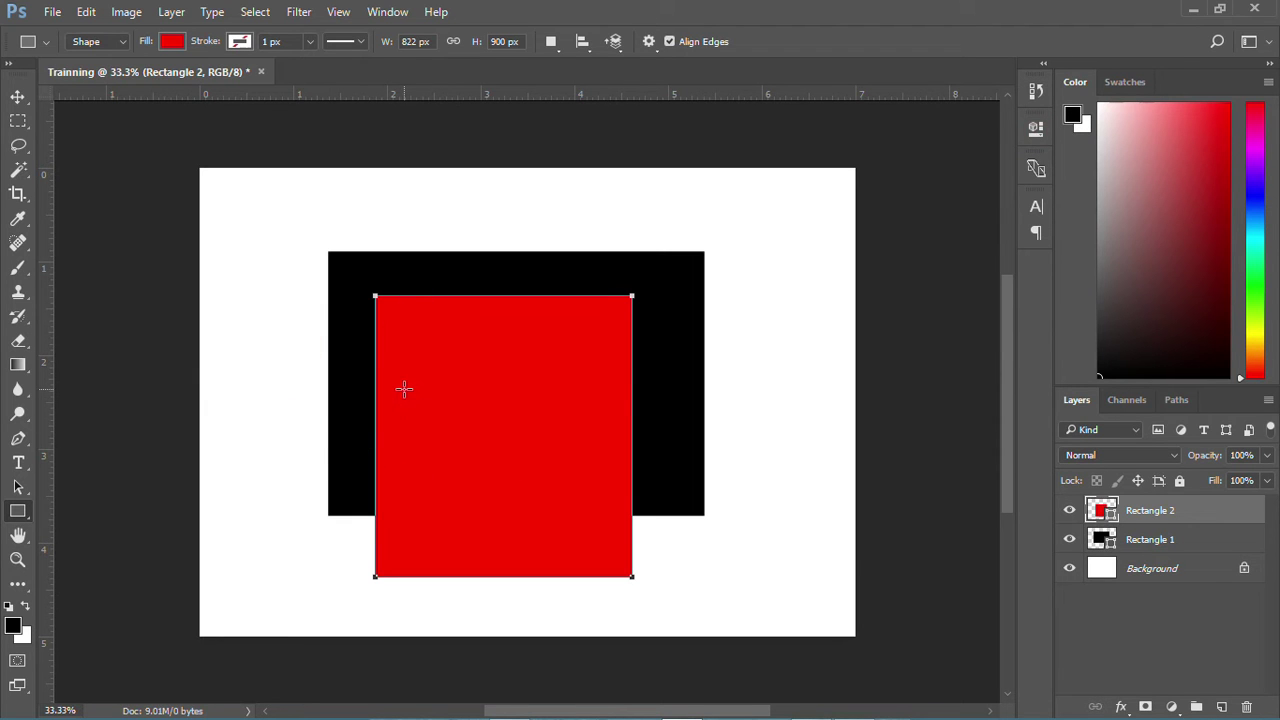
# Step: Shift the black rectangle to the right edge, overlap the red one on its upper-left, and choose the Artboard tool
pyautogui.click(18, 97)
pyautogui.click(18, 97)
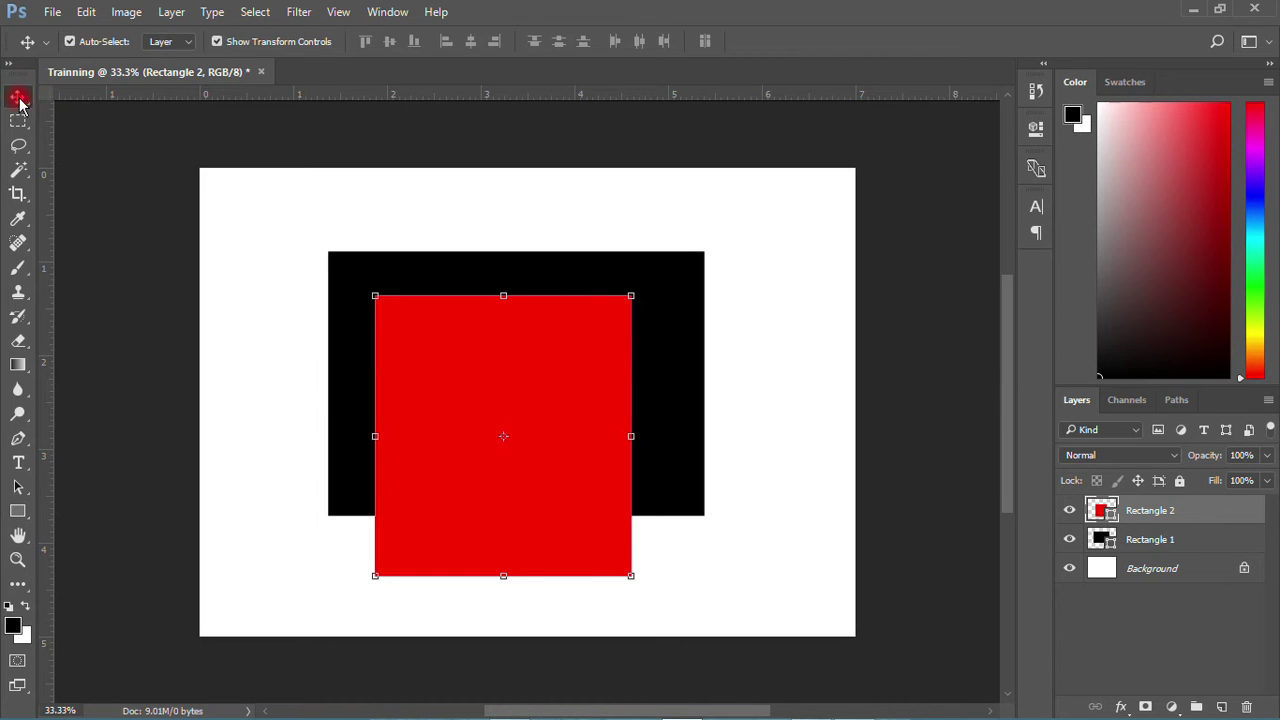
pyautogui.moveTo(559, 397); pyautogui.dragTo(350, 363)
pyautogui.moveTo(567, 360); pyautogui.dragTo(725, 385)
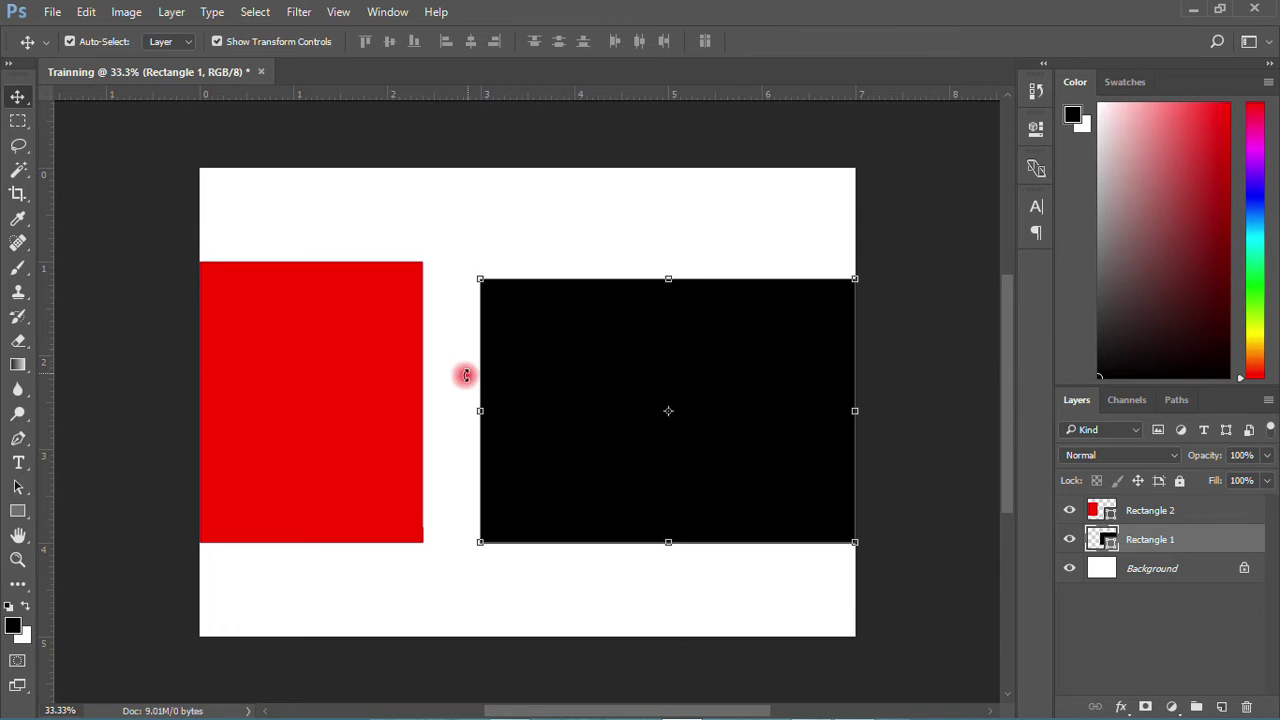
pyautogui.click(524, 229)
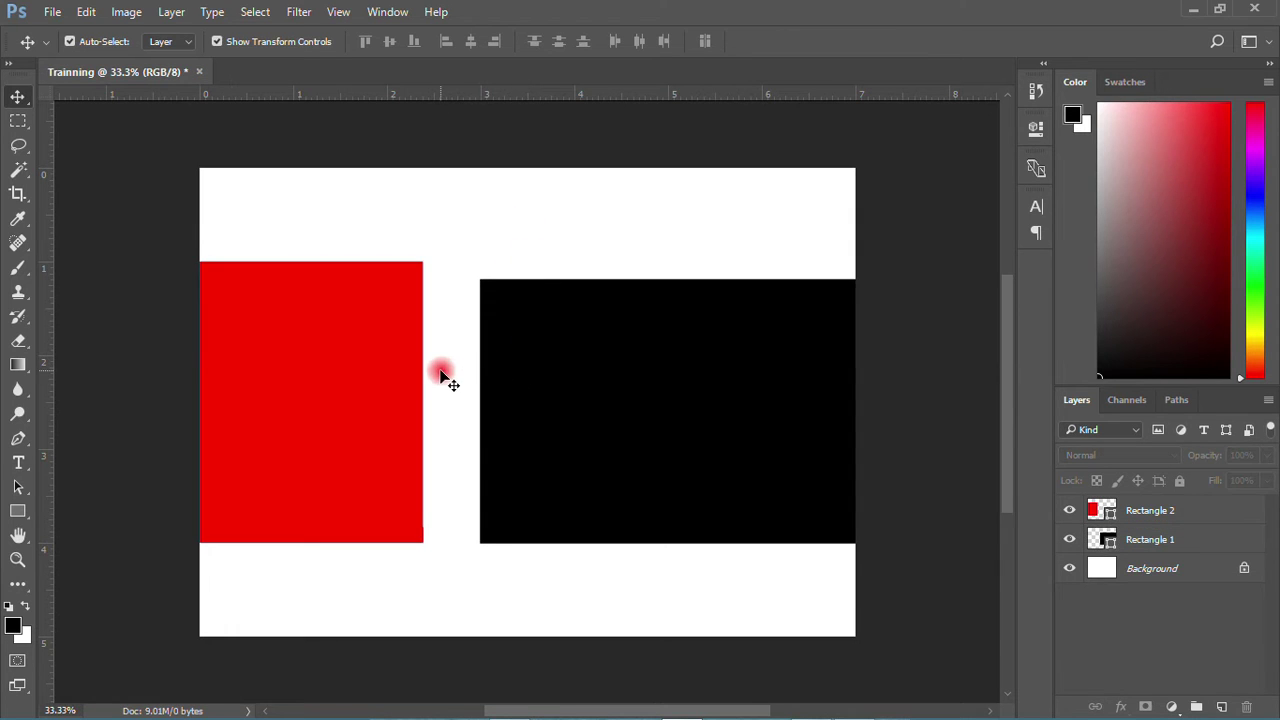
pyautogui.moveTo(372, 366); pyautogui.dragTo(631, 337)
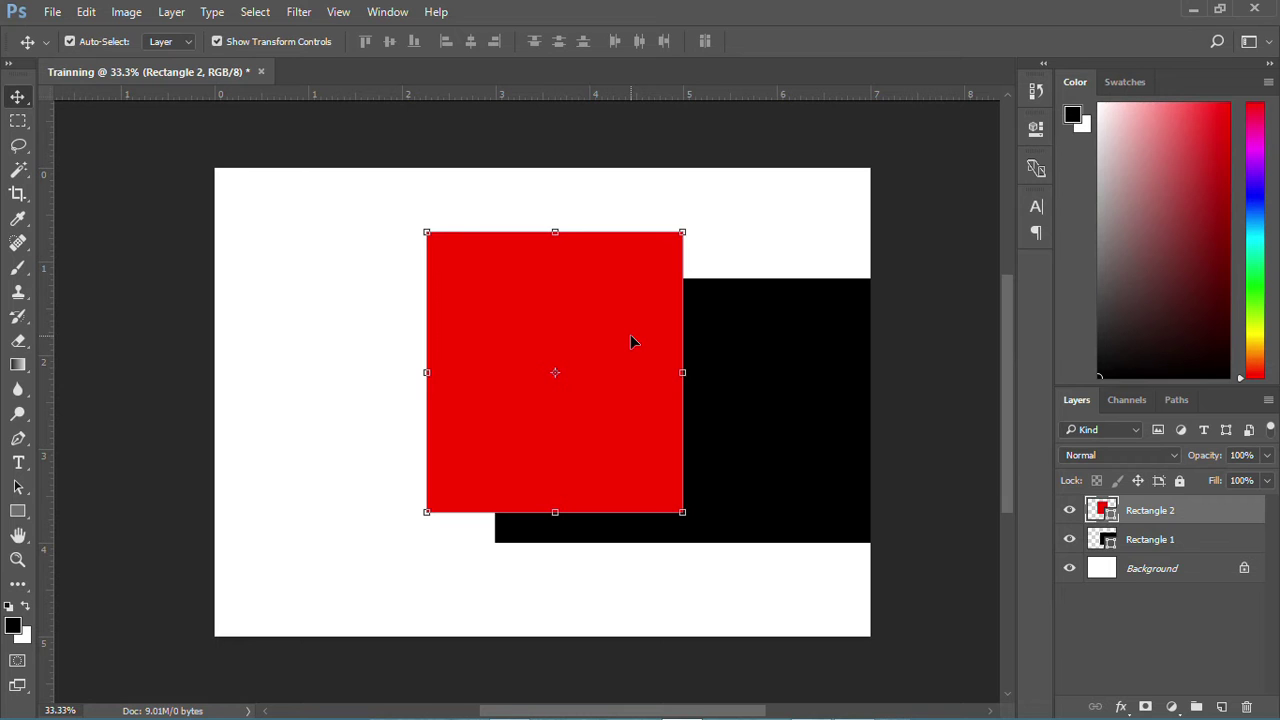
pyautogui.moveTo(14, 90); pyautogui.dragTo(103, 114)
pyautogui.moveTo(263, 257)
pyautogui.mouseDown()
pyautogui.moveTo(251, 268)
pyautogui.moveTo(270, 259)
pyautogui.mouseUp()
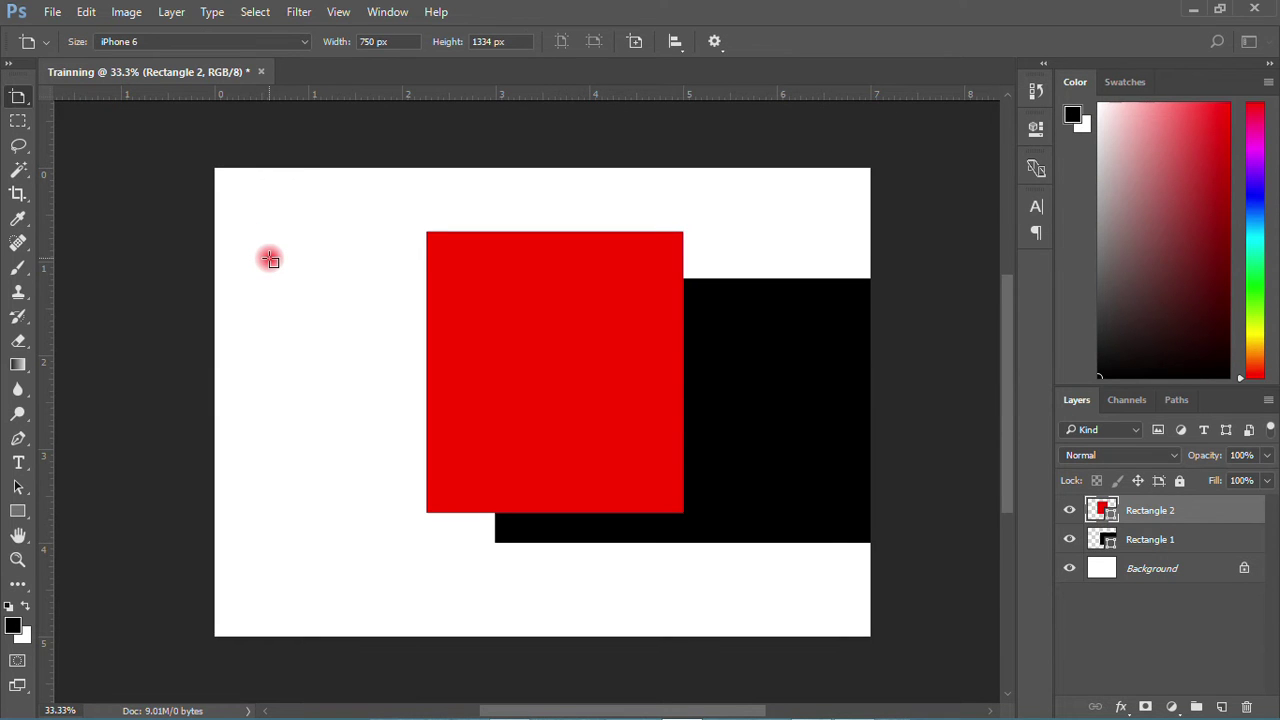
pyautogui.click(258, 45)
pyautogui.moveTo(258, 50); pyautogui.dragTo(208, 53)
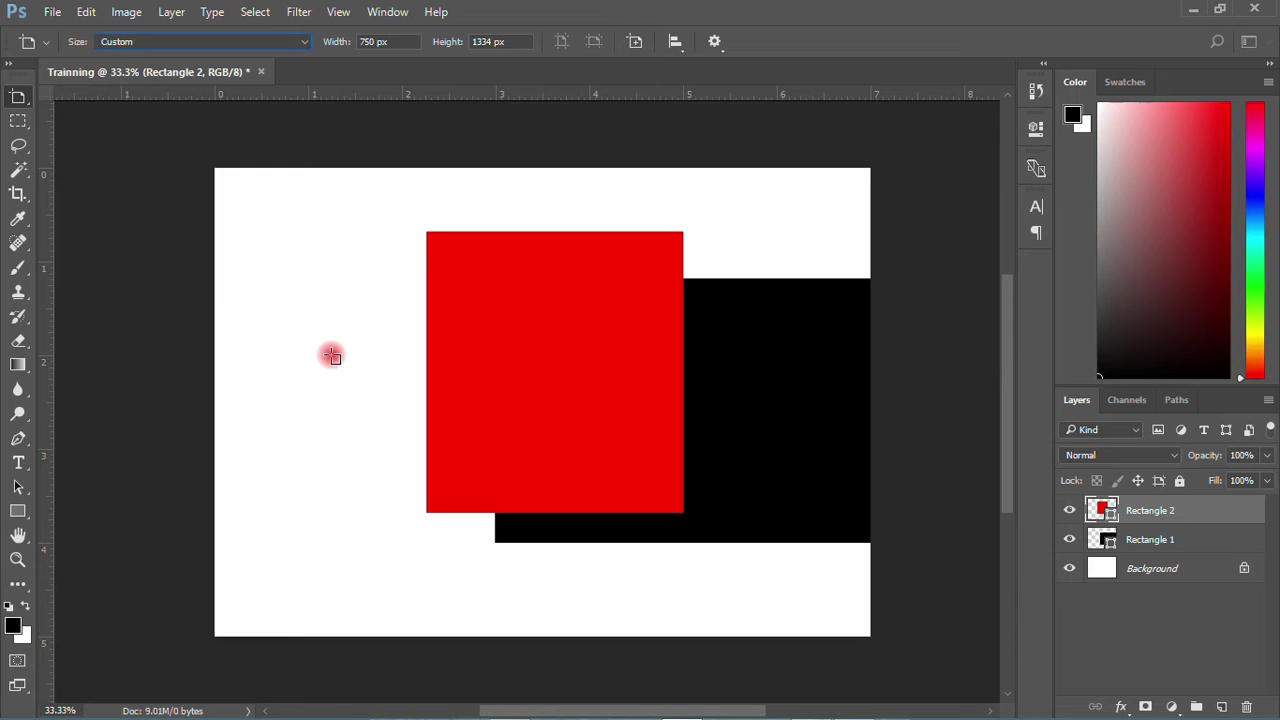
pyautogui.moveTo(206, 157); pyautogui.dragTo(889, 660)
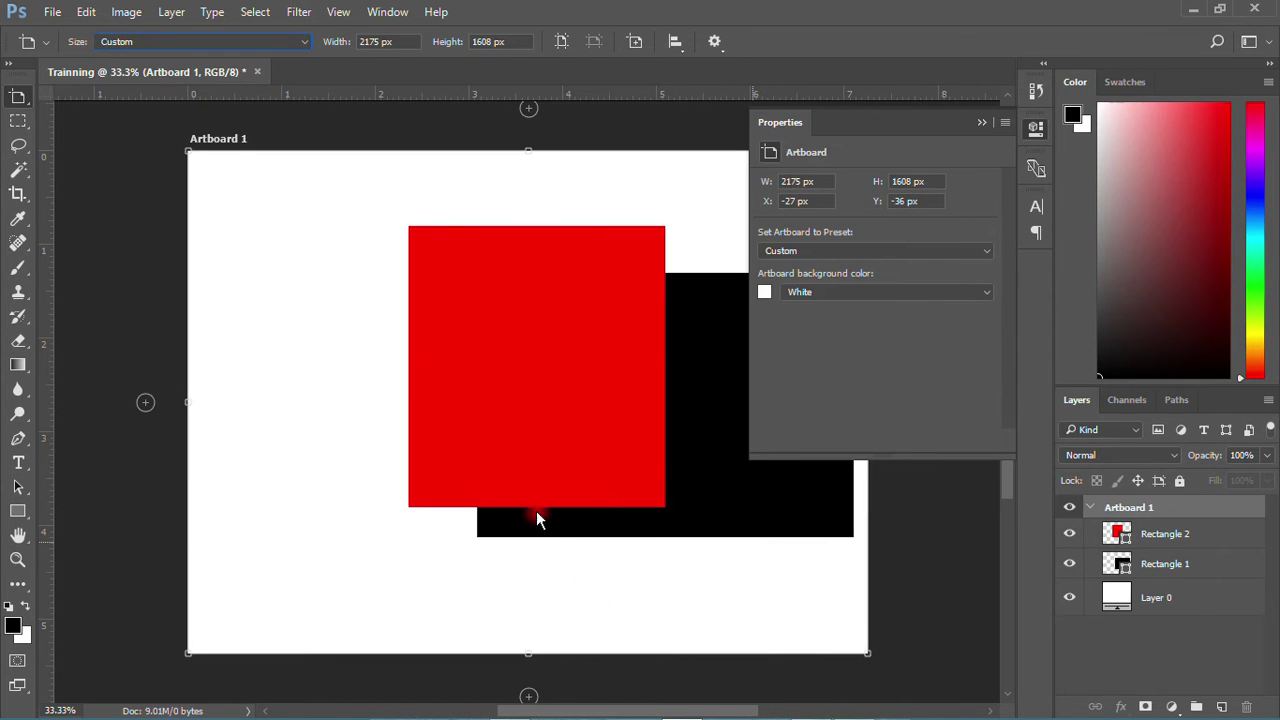
pyautogui.click(1036, 127)
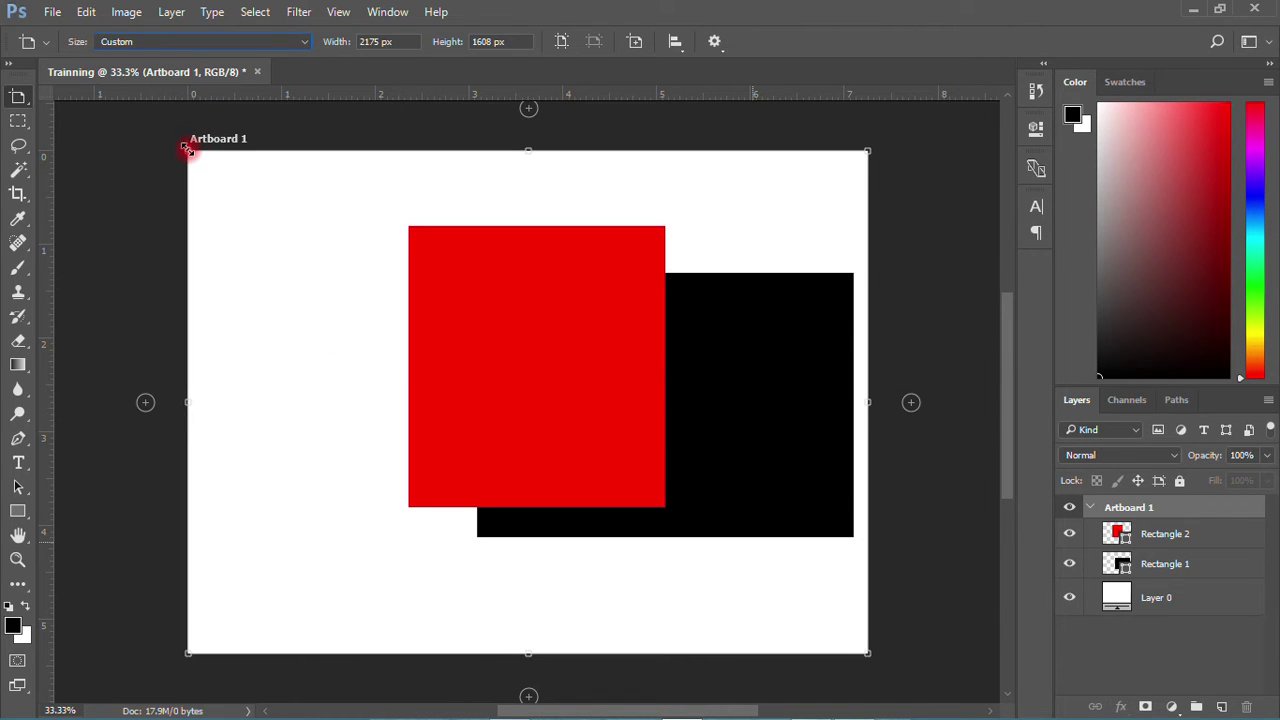
pyautogui.click(150, 434)
pyautogui.click(1090, 508)
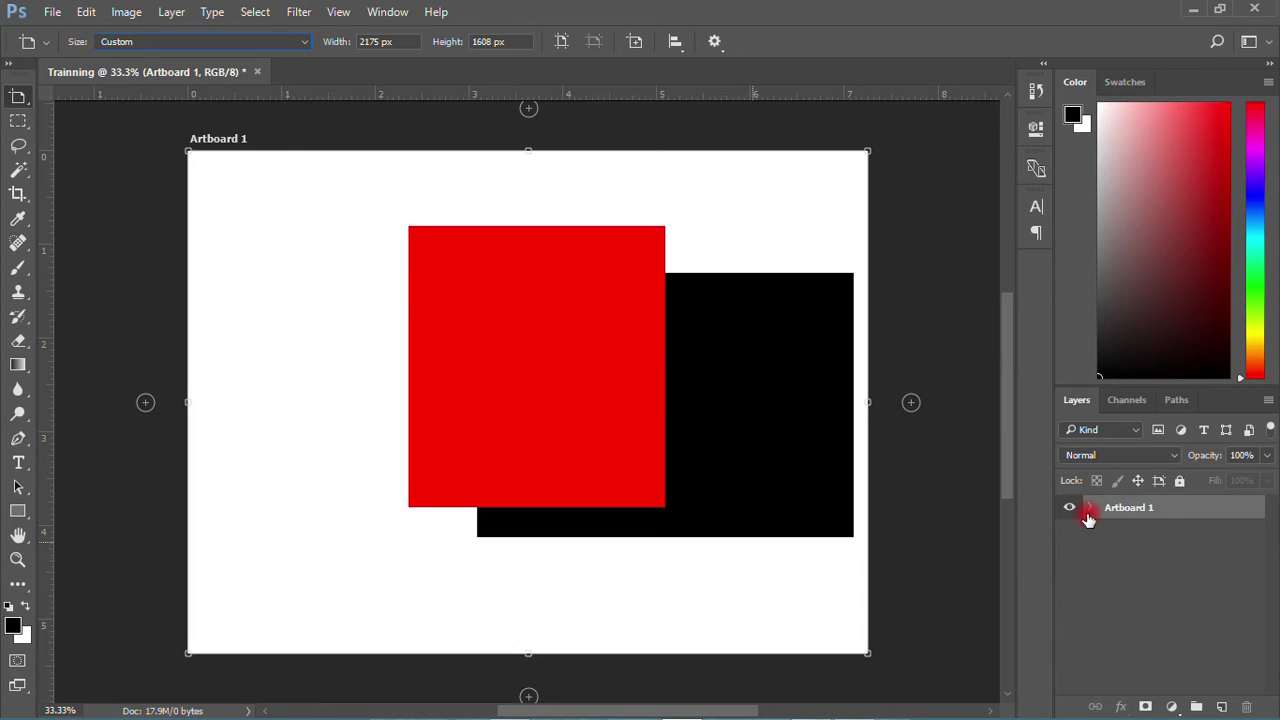
pyautogui.click(1090, 508)
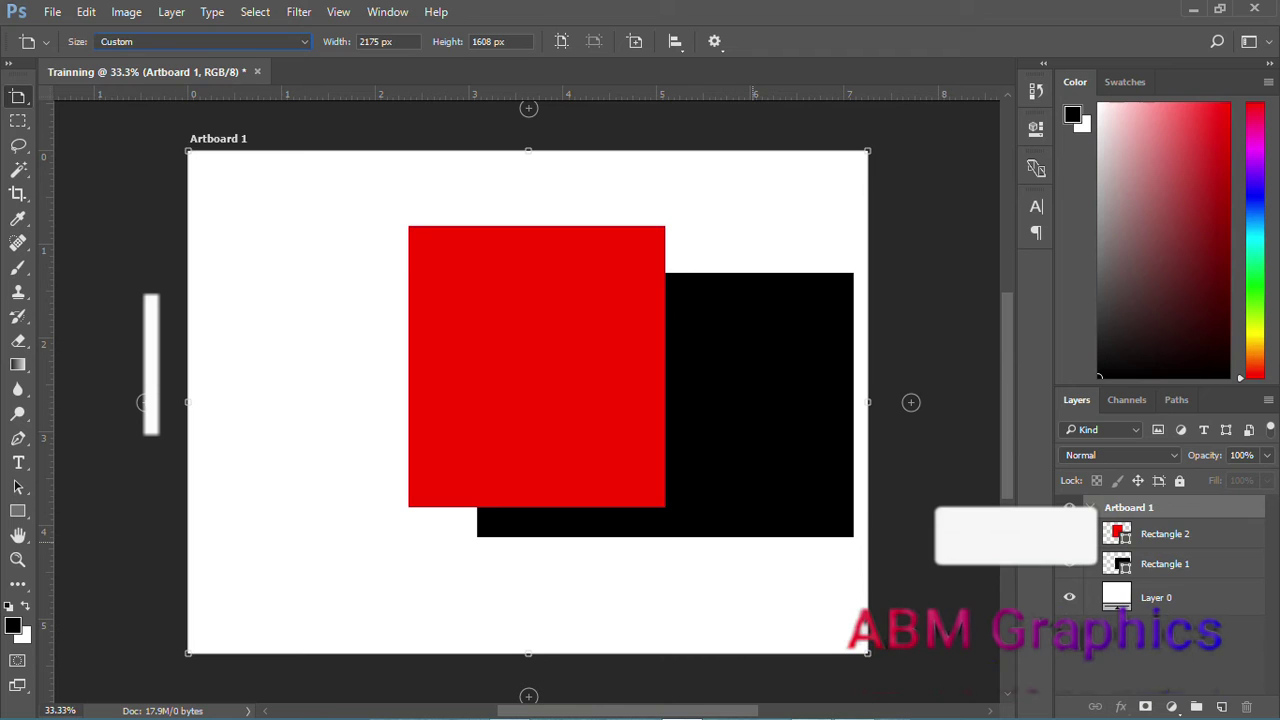
pyautogui.click(1069, 533)
pyautogui.click(1069, 533)
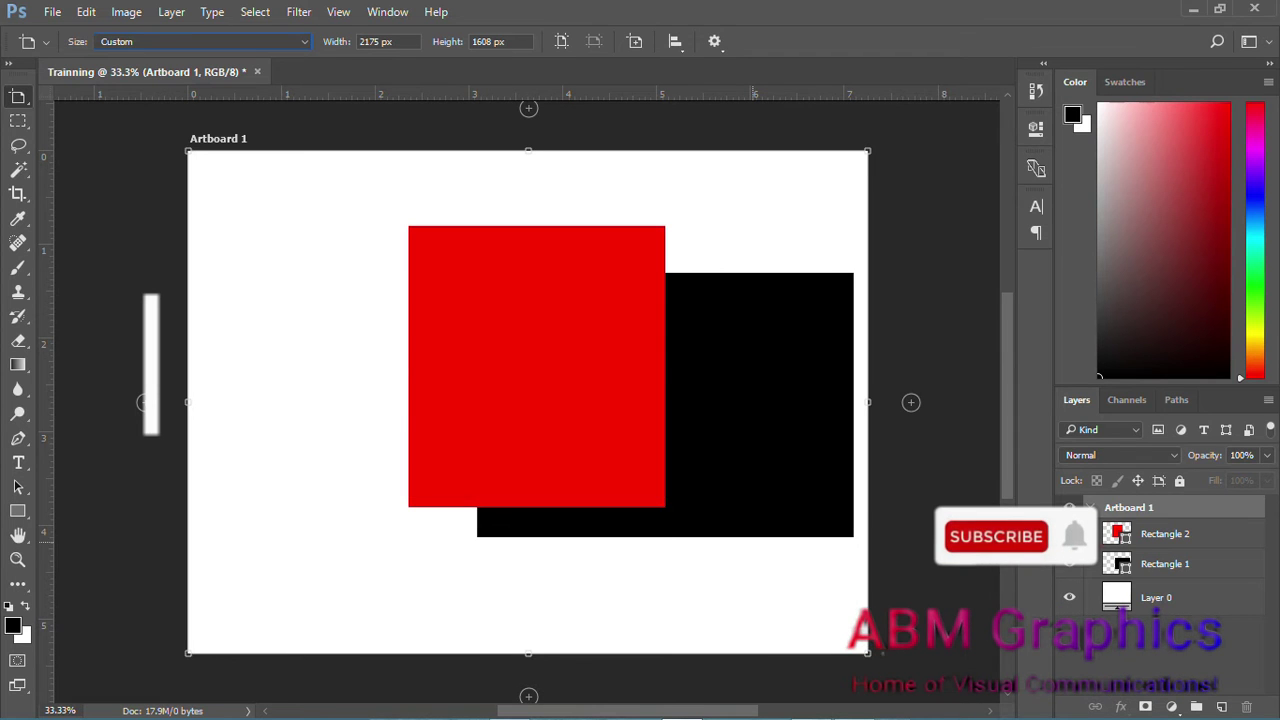
pyautogui.click(1090, 508)
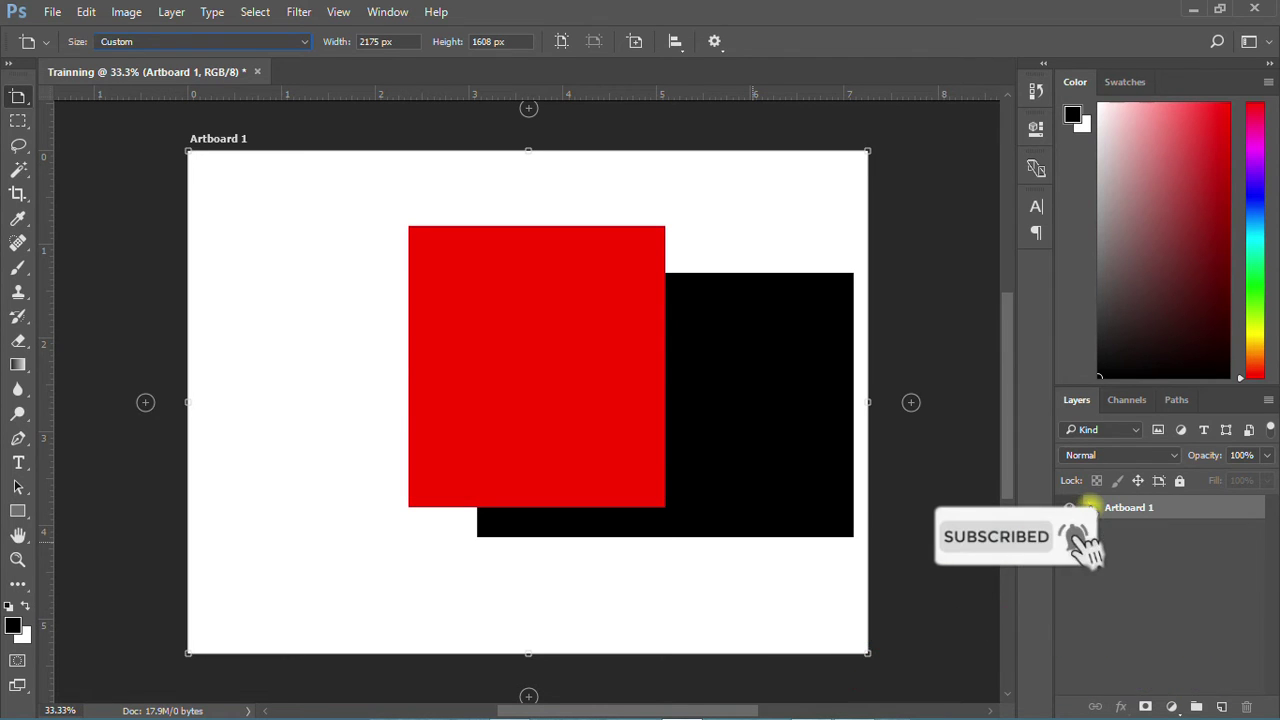
pyautogui.click(1116, 508)
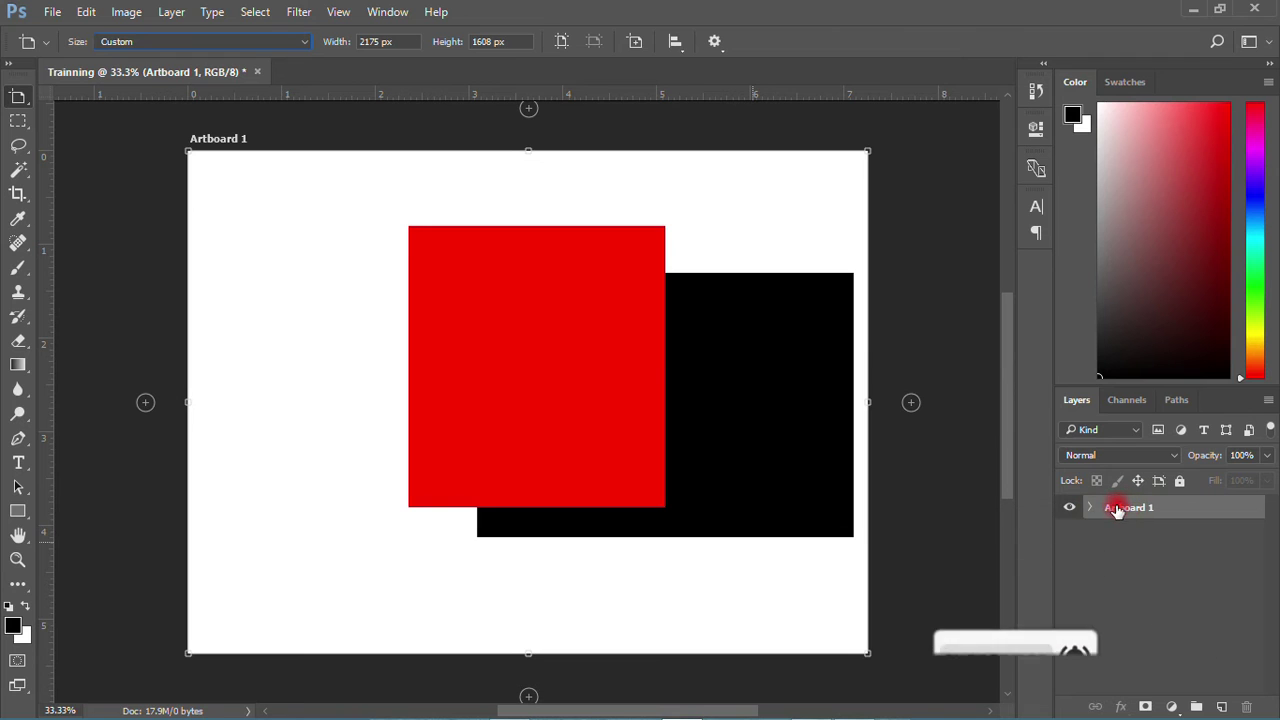
pyautogui.click(1086, 512)
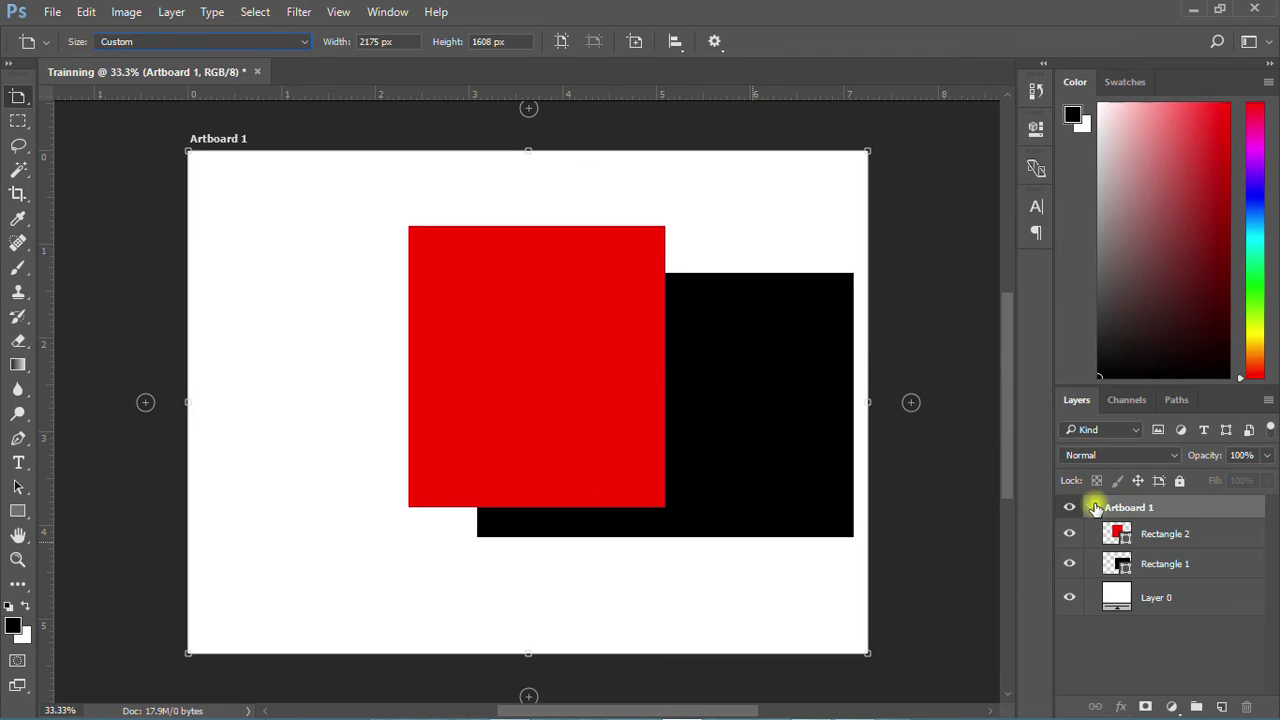
pyautogui.moveTo(1168, 541); pyautogui.dragTo(1166, 491)
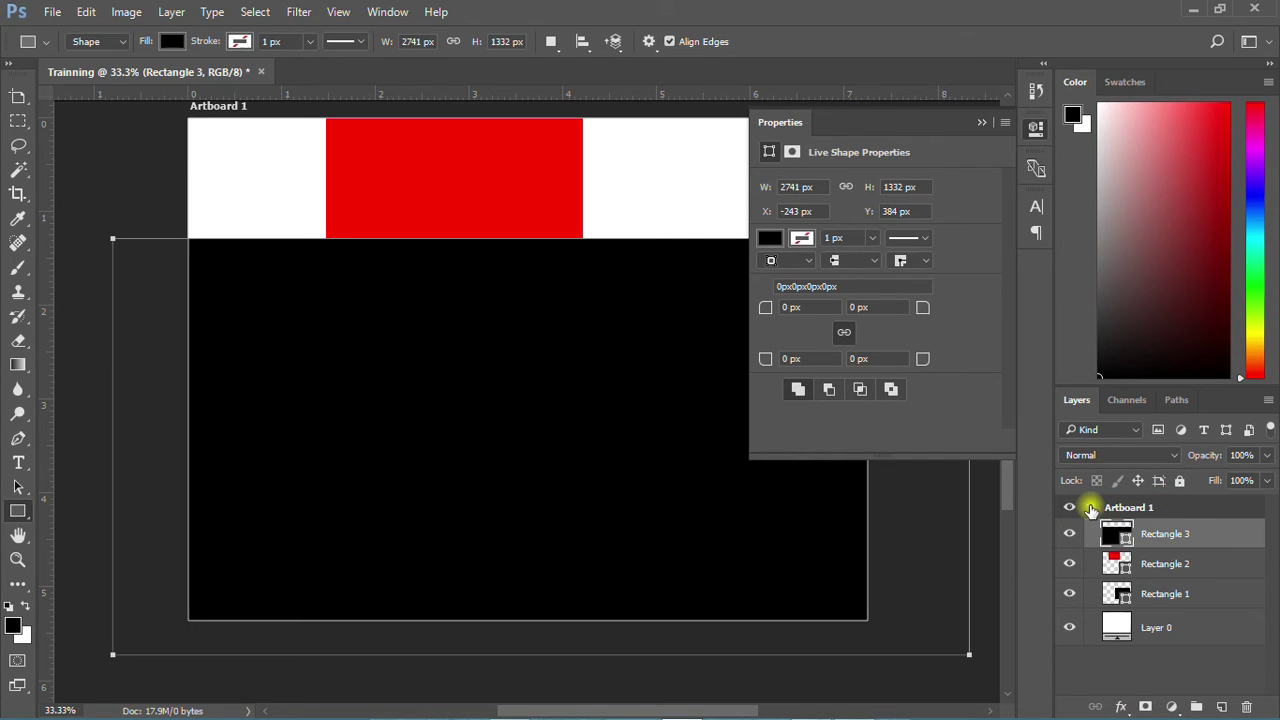
# Step: Drag Layer 0 out of Artboard 1 so it sits above the artboard group
pyautogui.click(1091, 509)
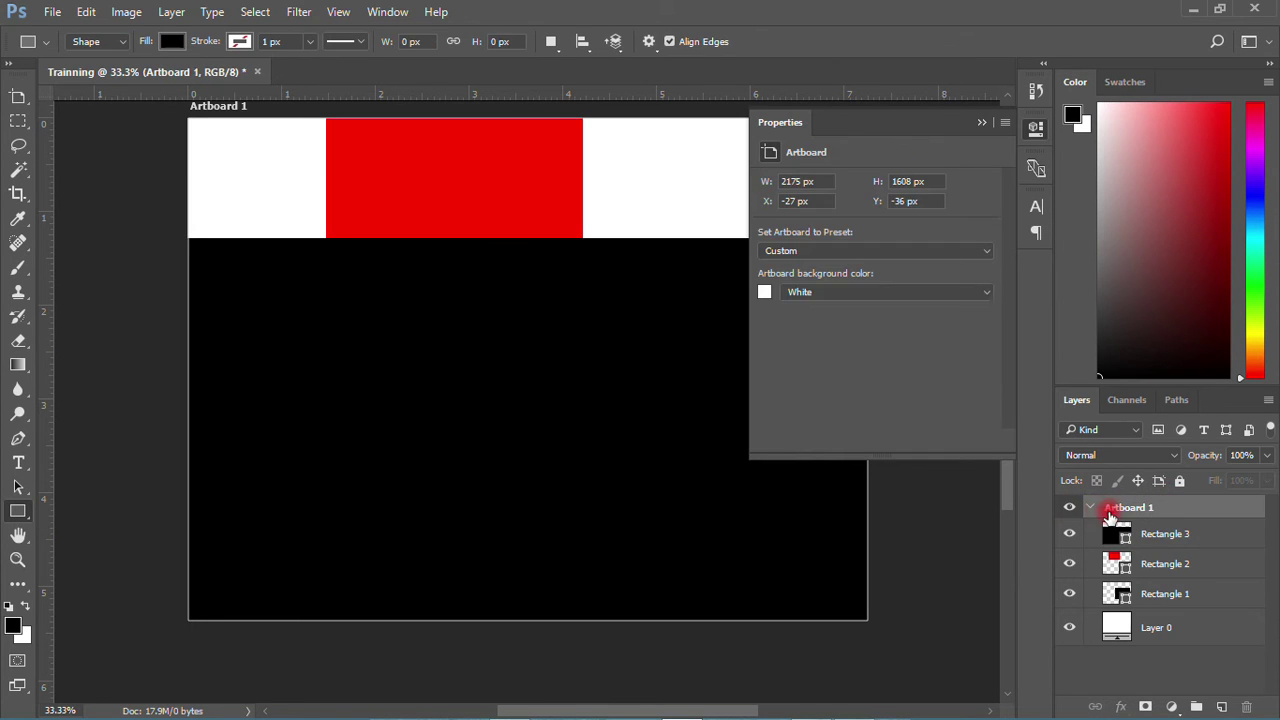
pyautogui.moveTo(1153, 615); pyautogui.dragTo(1146, 496)
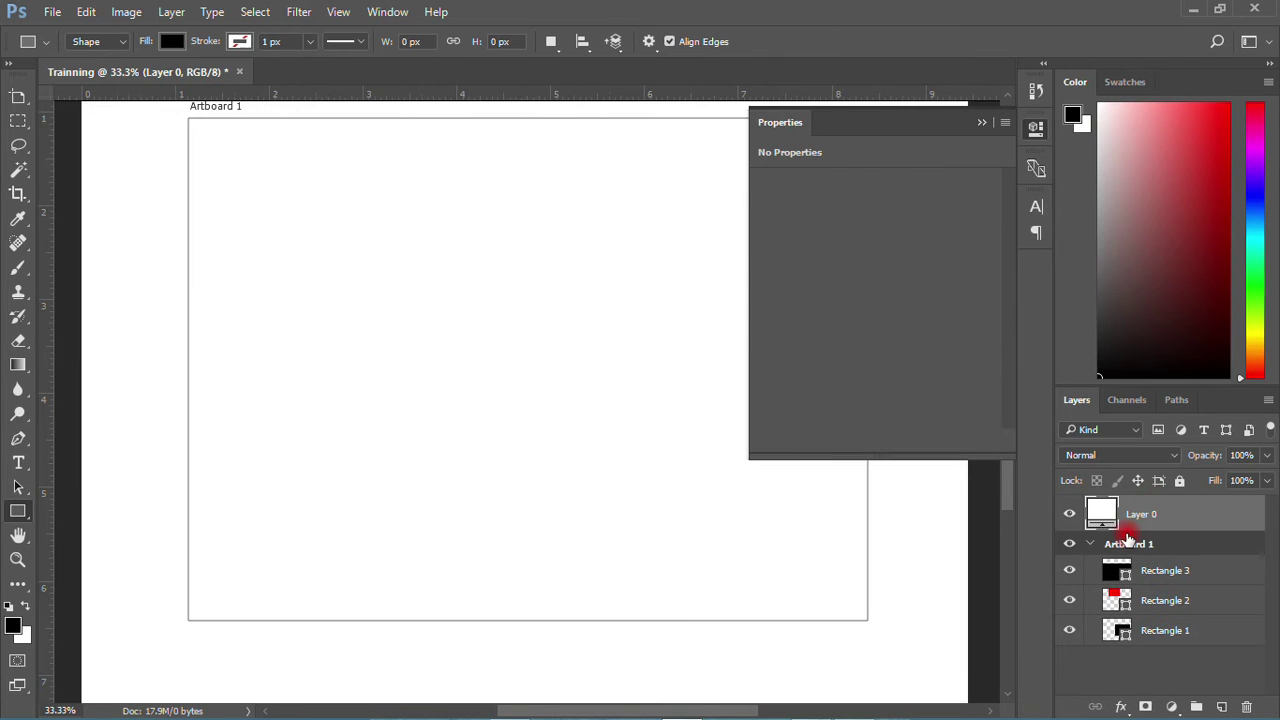
pyautogui.click(1036, 130)
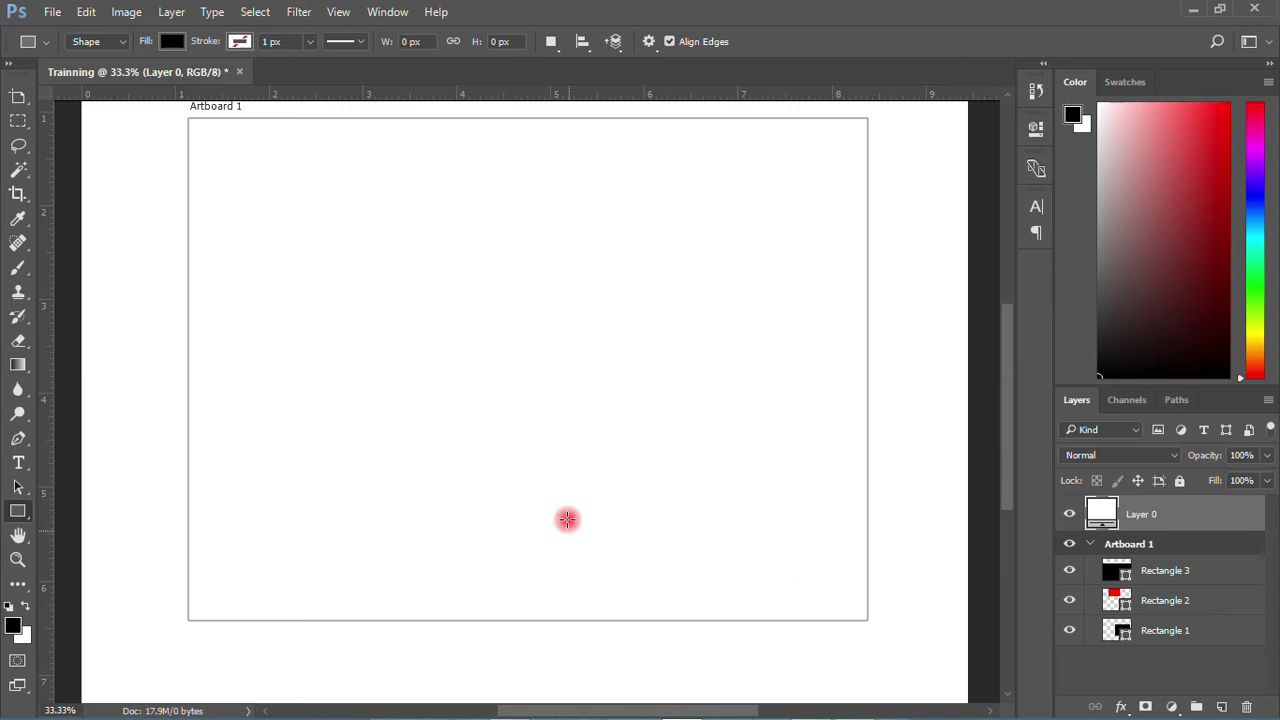
pyautogui.scroll(-1, 566, 458)
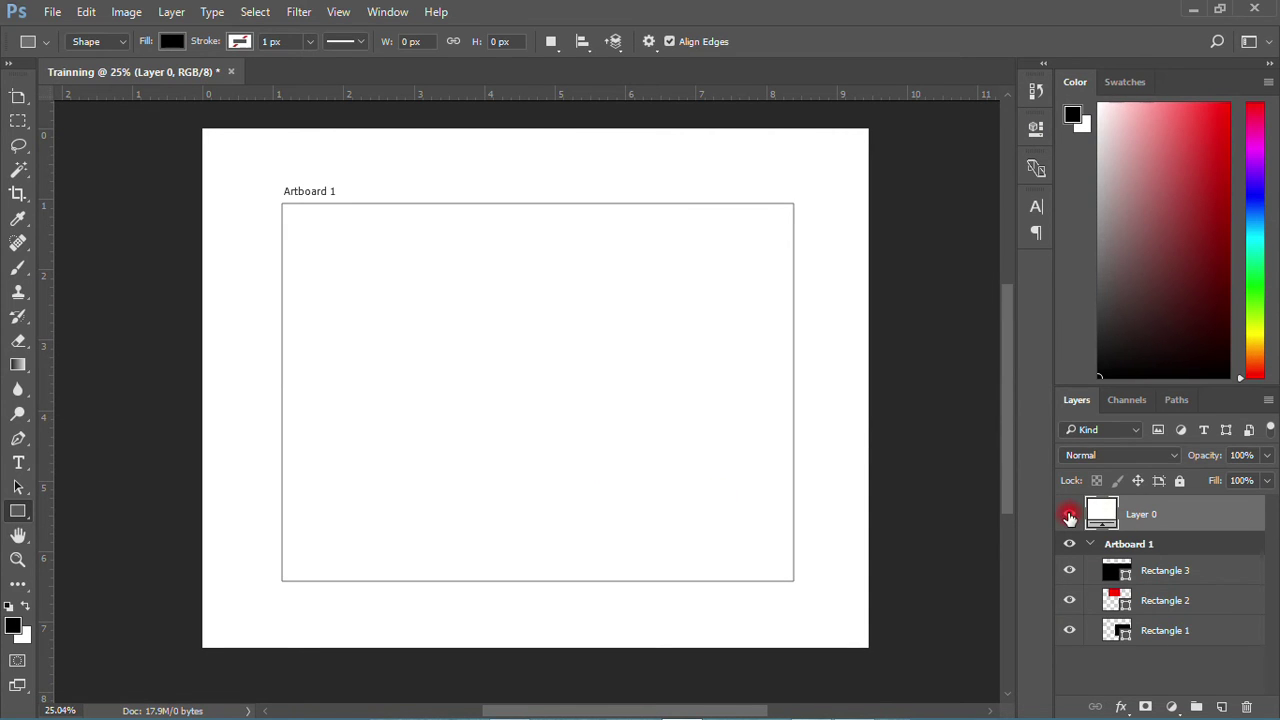
pyautogui.moveTo(1073, 514); pyautogui.dragTo(1137, 610)
pyautogui.moveTo(1137, 610); pyautogui.dragTo(1133, 552)
# Step: Hide Layer 0 and drag it back below Rectangle 1 inside Artboard 1
pyautogui.click(1067, 514)
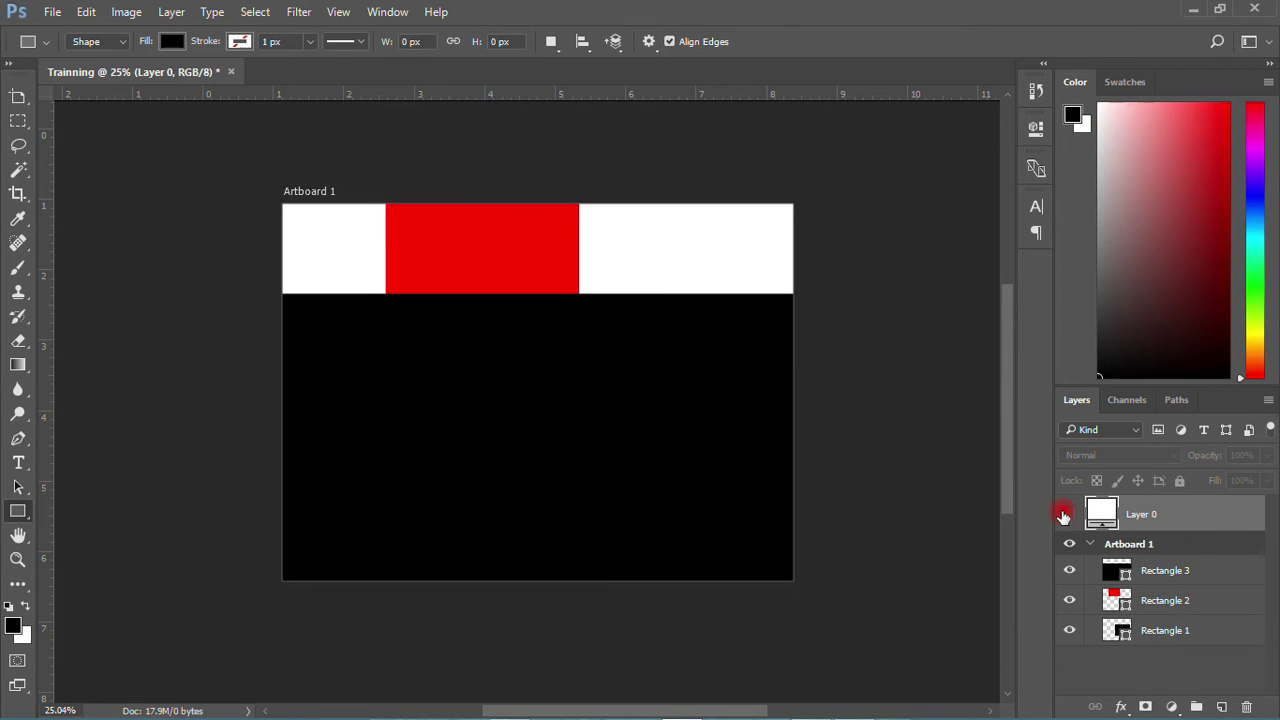
pyautogui.click(1064, 514)
pyautogui.click(1064, 514)
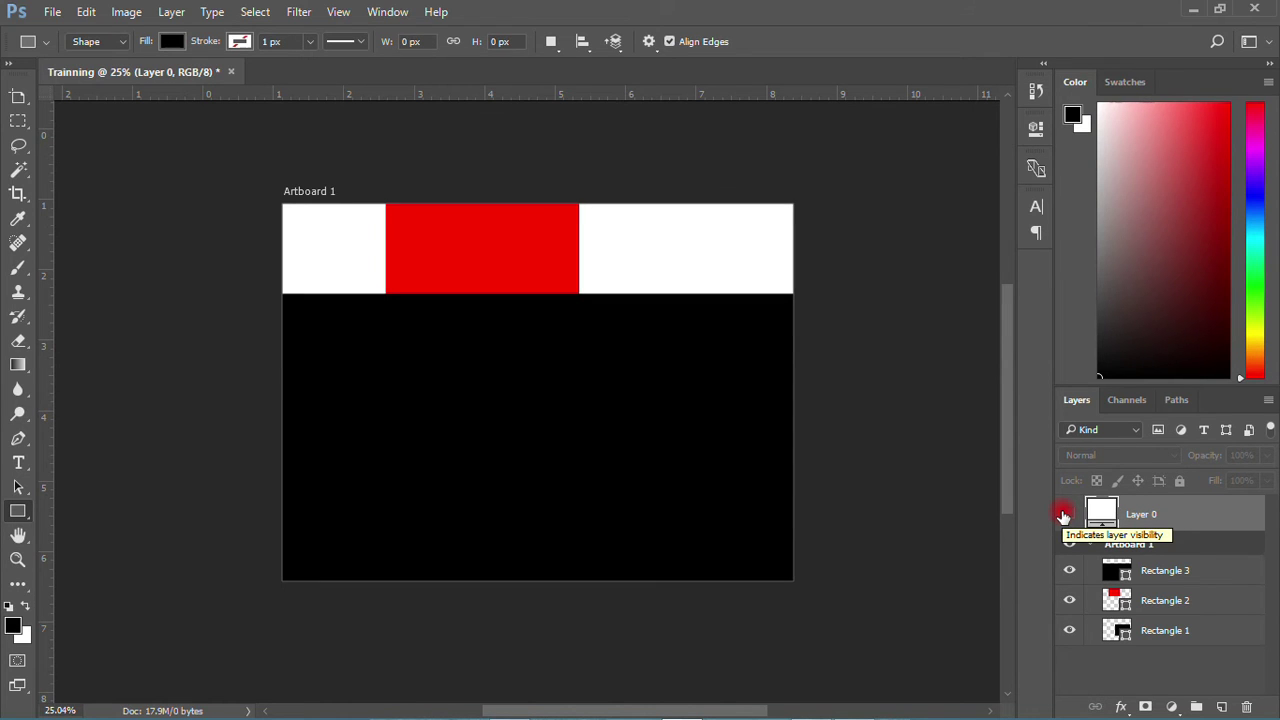
pyautogui.click(1070, 515)
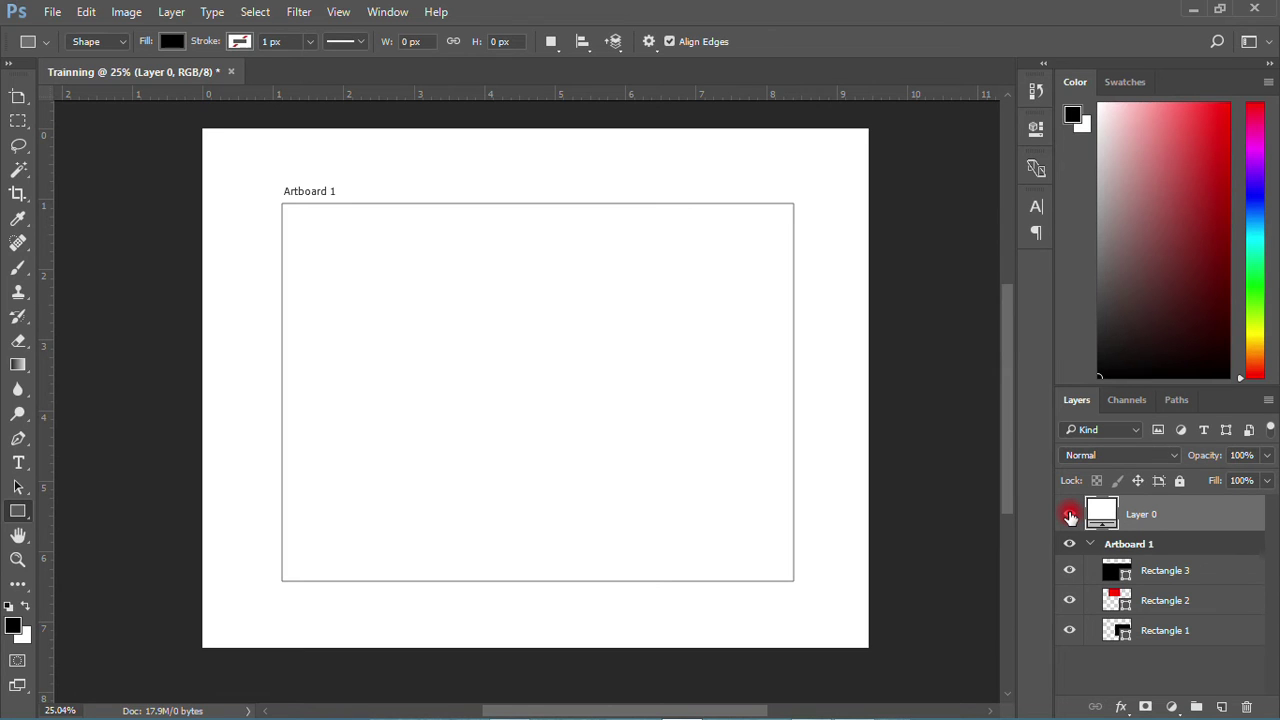
pyautogui.click(1070, 515)
pyautogui.moveTo(1157, 523); pyautogui.dragTo(1166, 650)
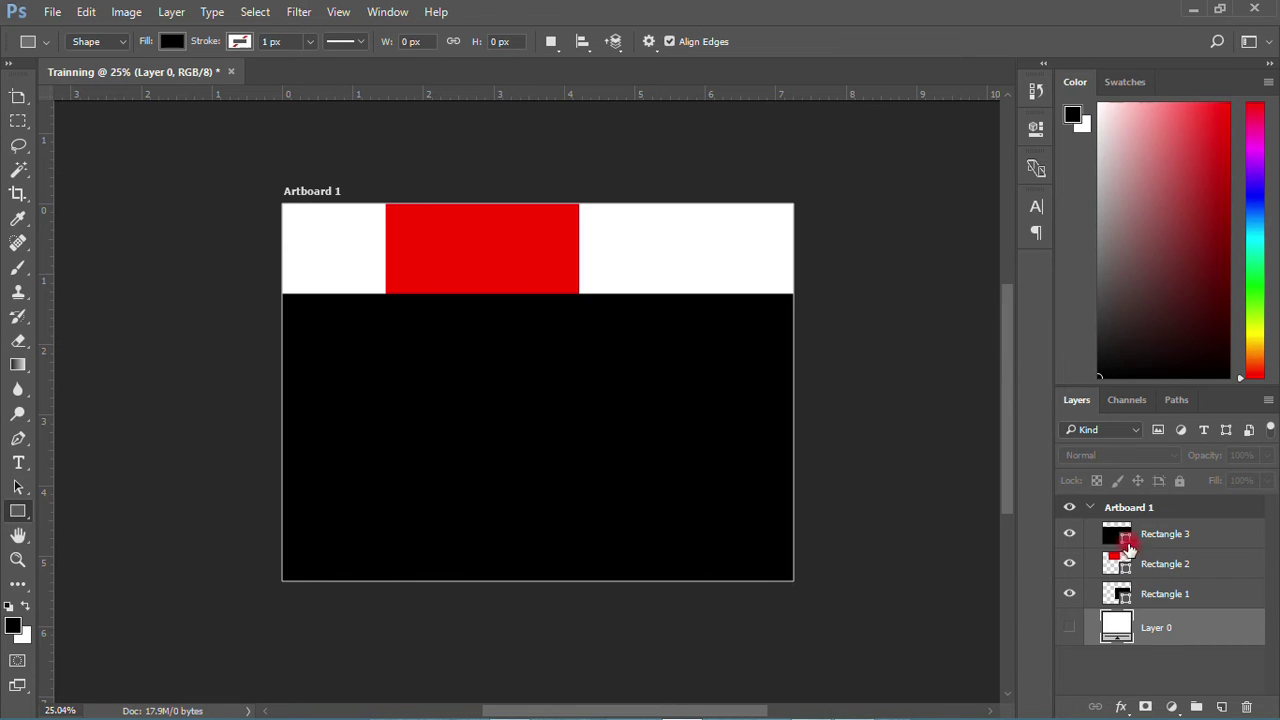
# Step: Collapse the Artboard 1 group and duplicate it as Artboard 1 copy
pyautogui.click(1091, 508)
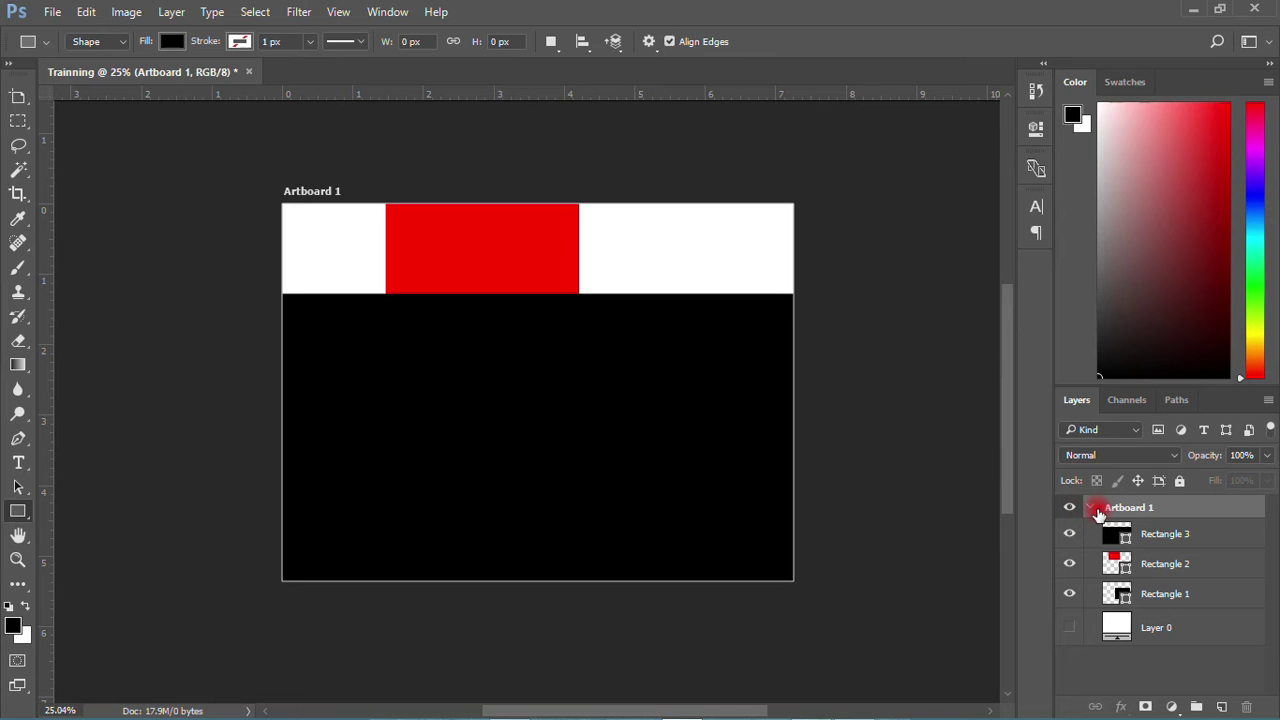
pyautogui.click(1092, 508)
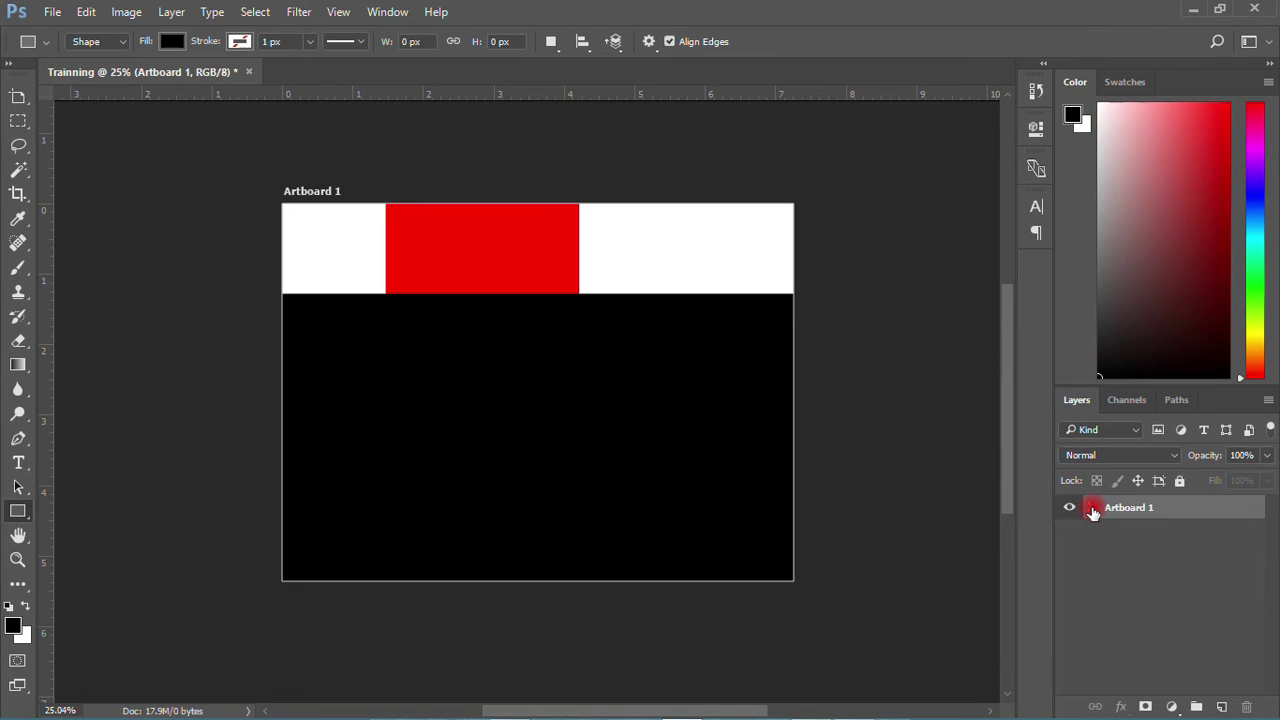
pyautogui.click(1092, 508)
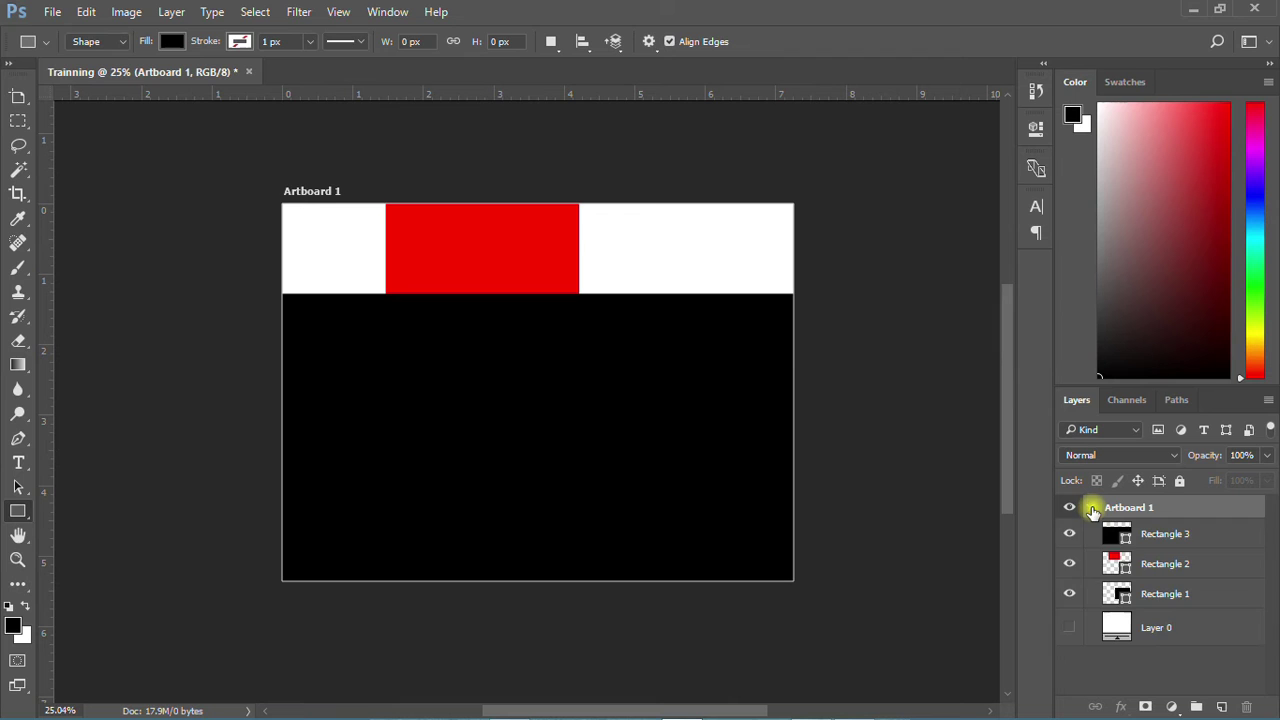
pyautogui.click(78, 56)
pyautogui.click(17, 97)
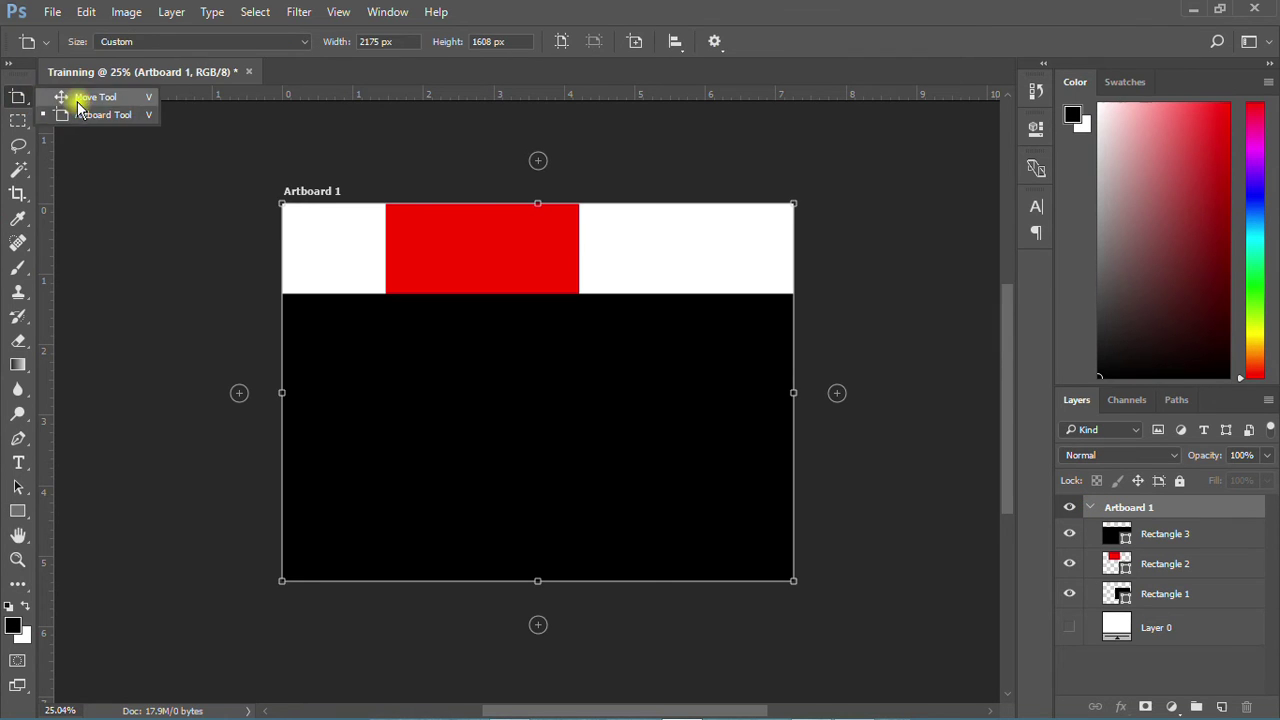
pyautogui.click(79, 105)
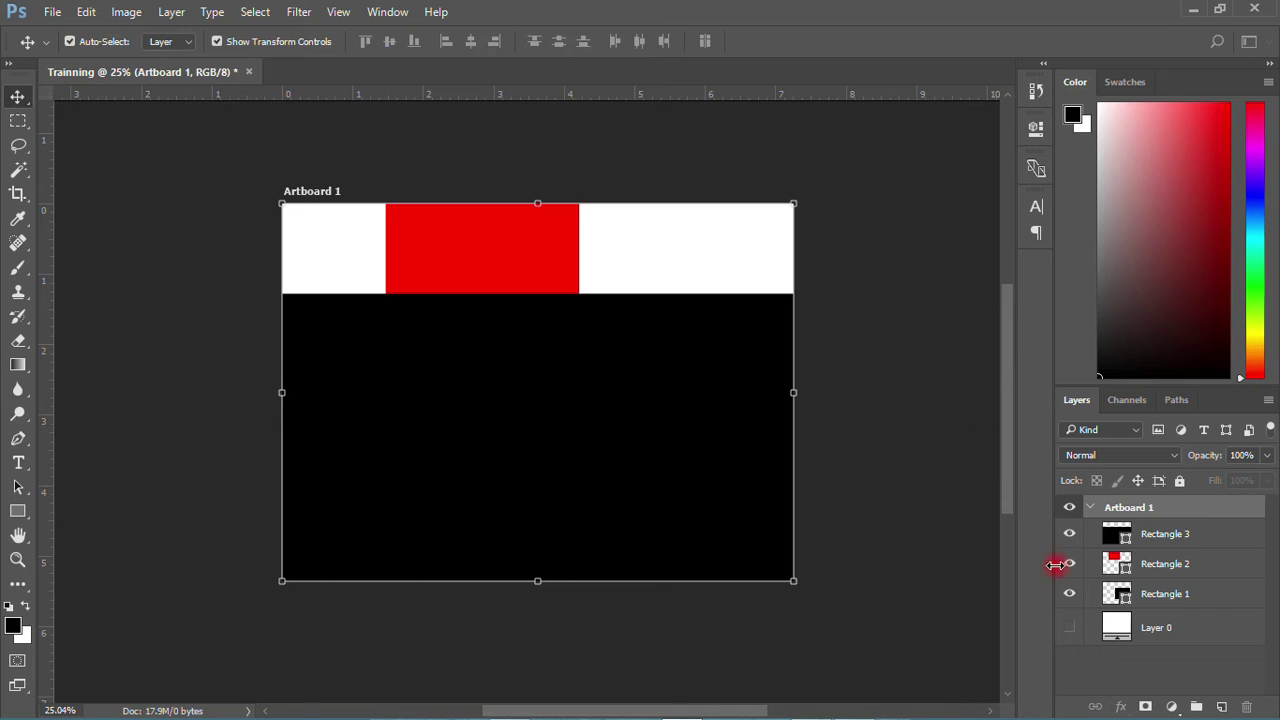
pyautogui.click(1089, 507)
pyautogui.moveTo(1140, 512); pyautogui.dragTo(1221, 706)
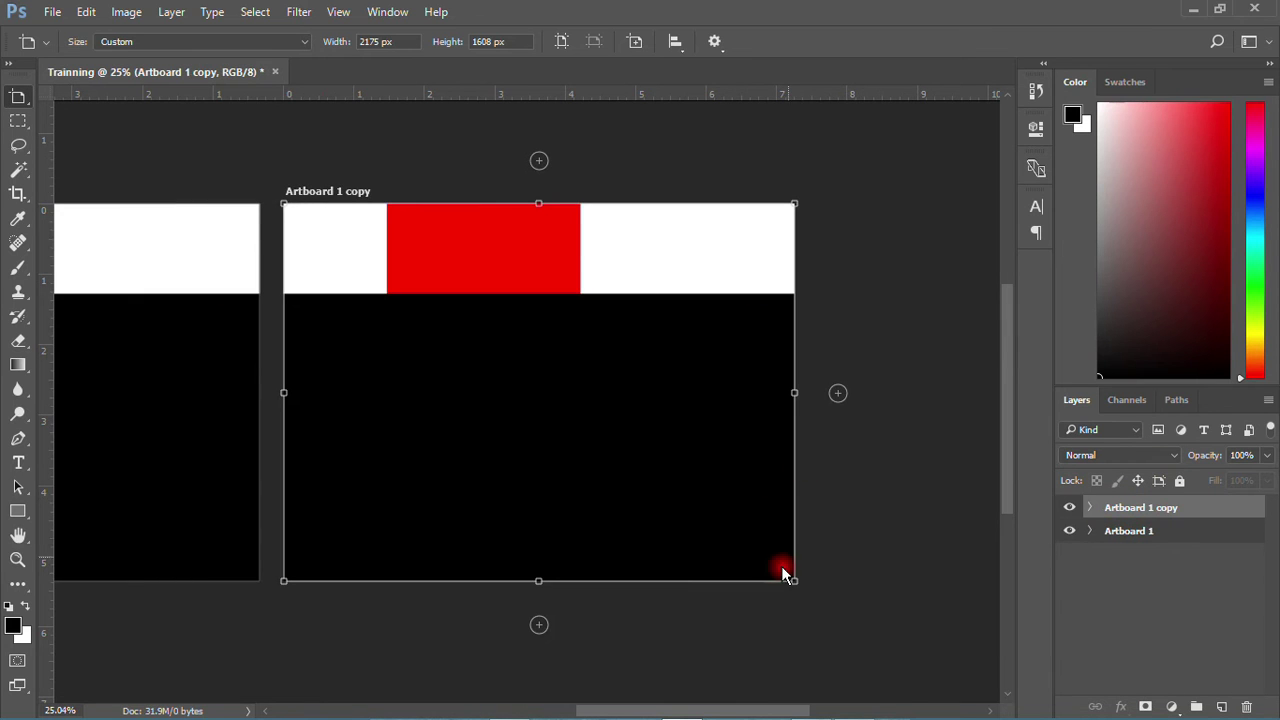
# Step: Bring the copied artboard into view and select the black rectangle on both artboards
pyautogui.moveTo(705, 714)
pyautogui.moveTo(716, 714); pyautogui.dragTo(600, 709)
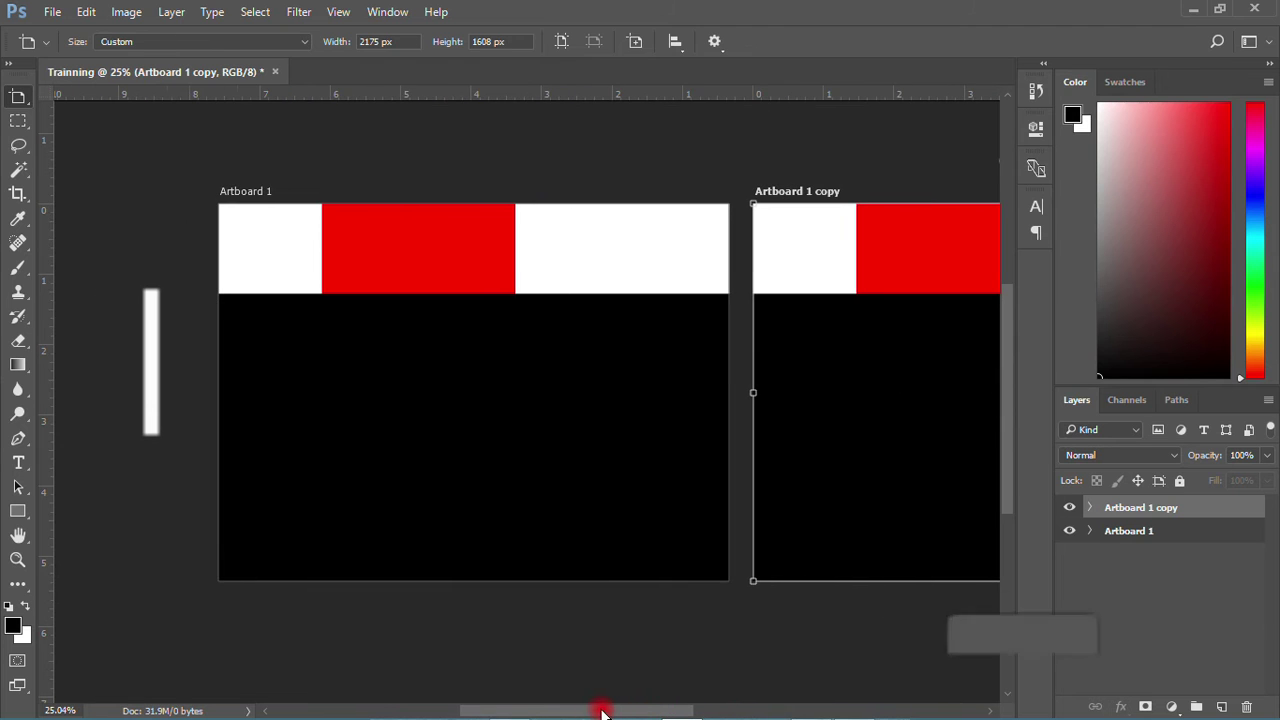
pyautogui.scroll(-3, 457, 520)
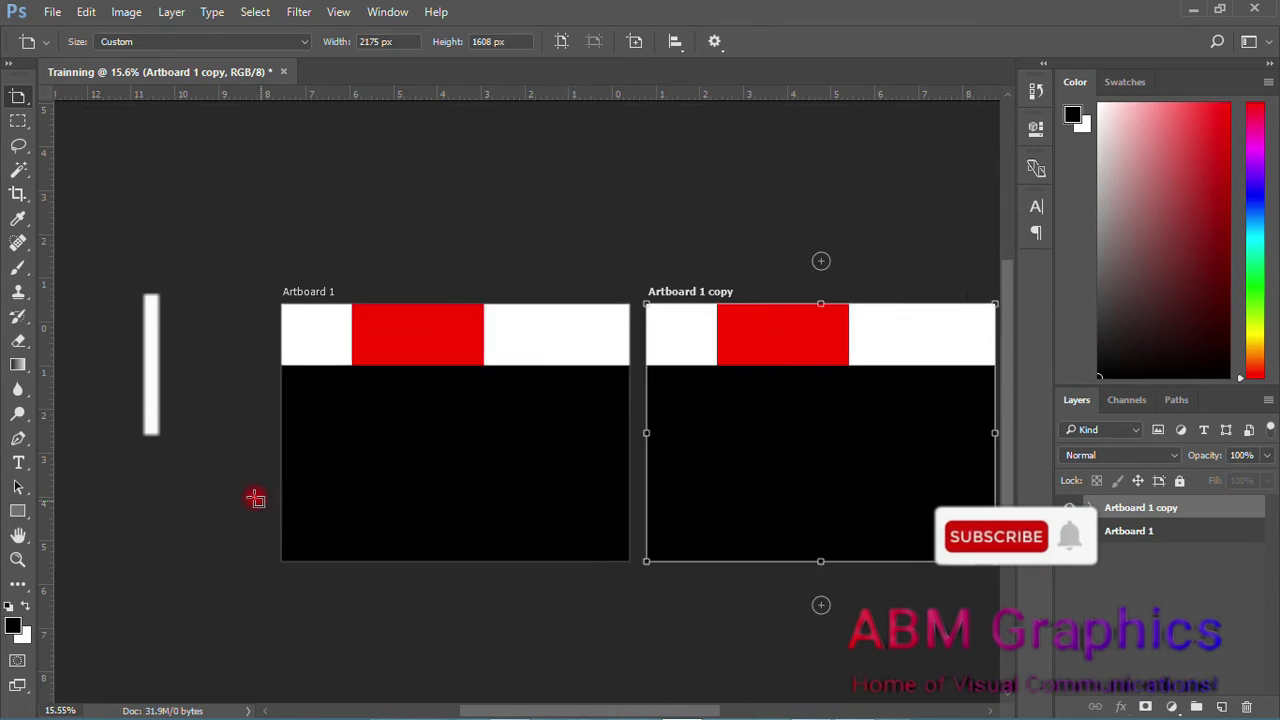
pyautogui.scroll(1, 254, 497)
pyautogui.scroll(1, 903, 465)
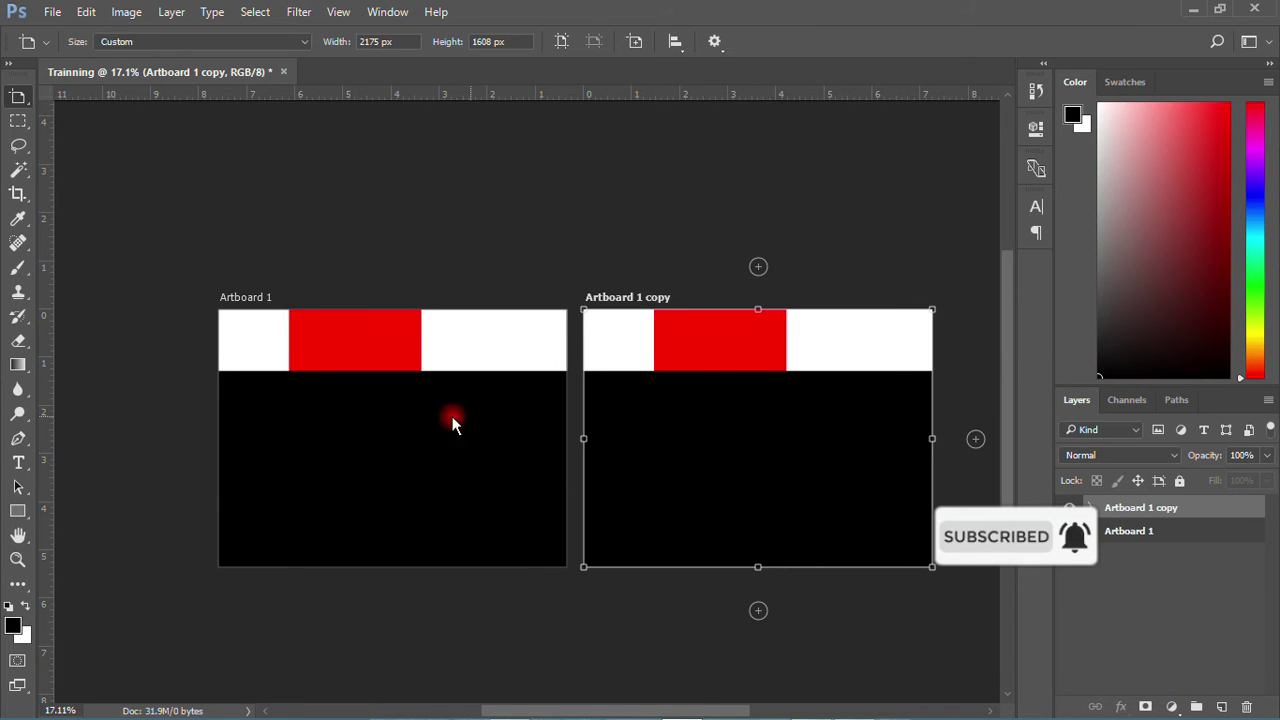
pyautogui.click(400, 403)
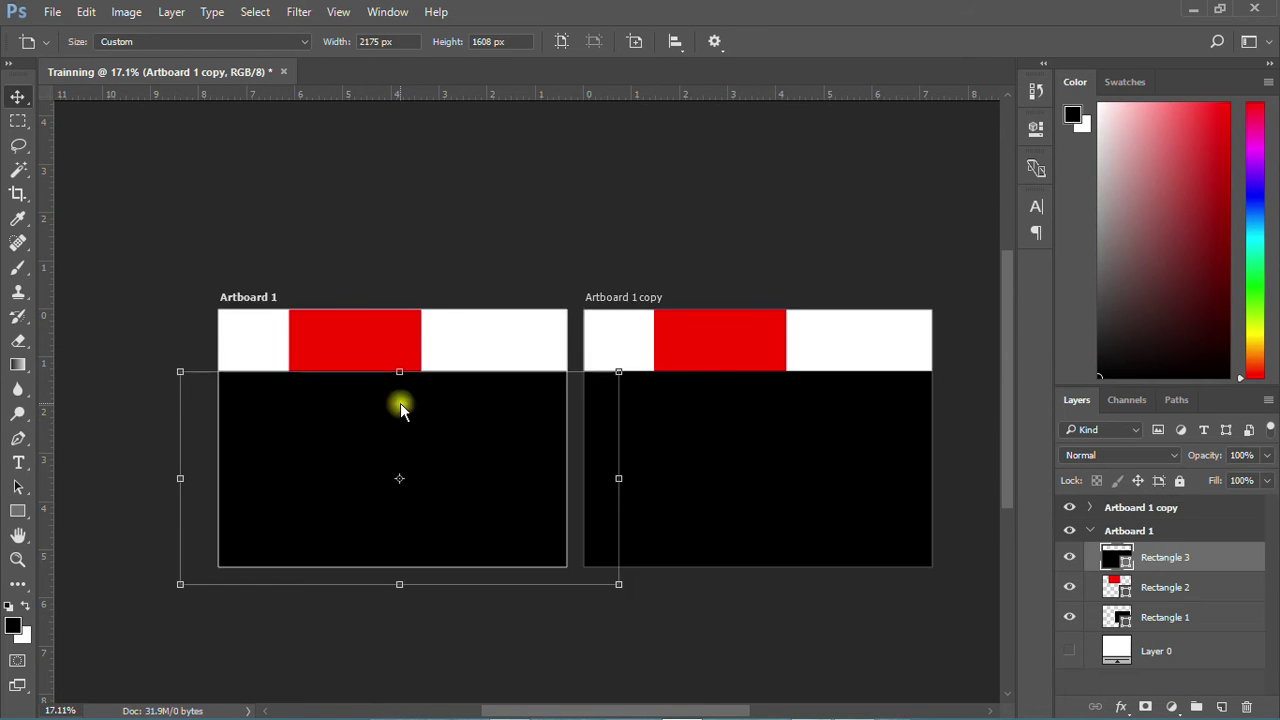
pyautogui.press('v')
pyautogui.click(771, 420)
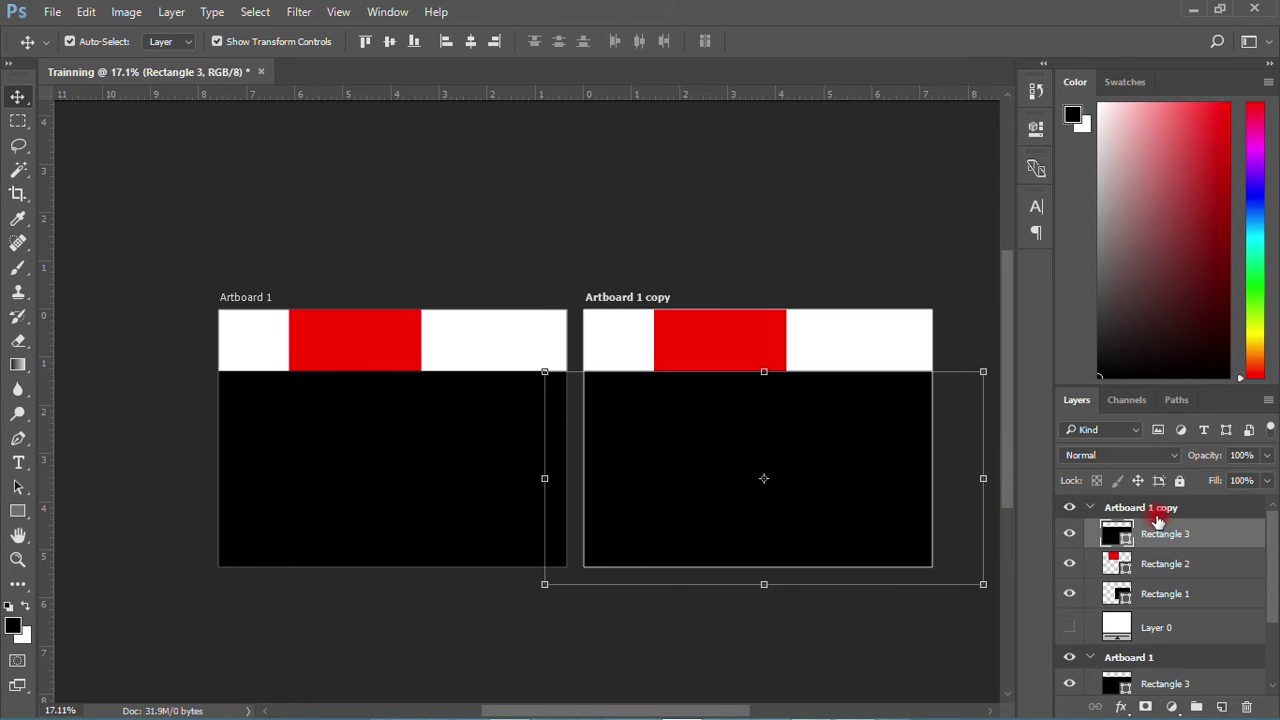
# Step: Duplicate Artboard 1 copy to create a third artboard, Artboard 1 copy 2
pyautogui.moveTo(1155, 508); pyautogui.dragTo(1221, 707)
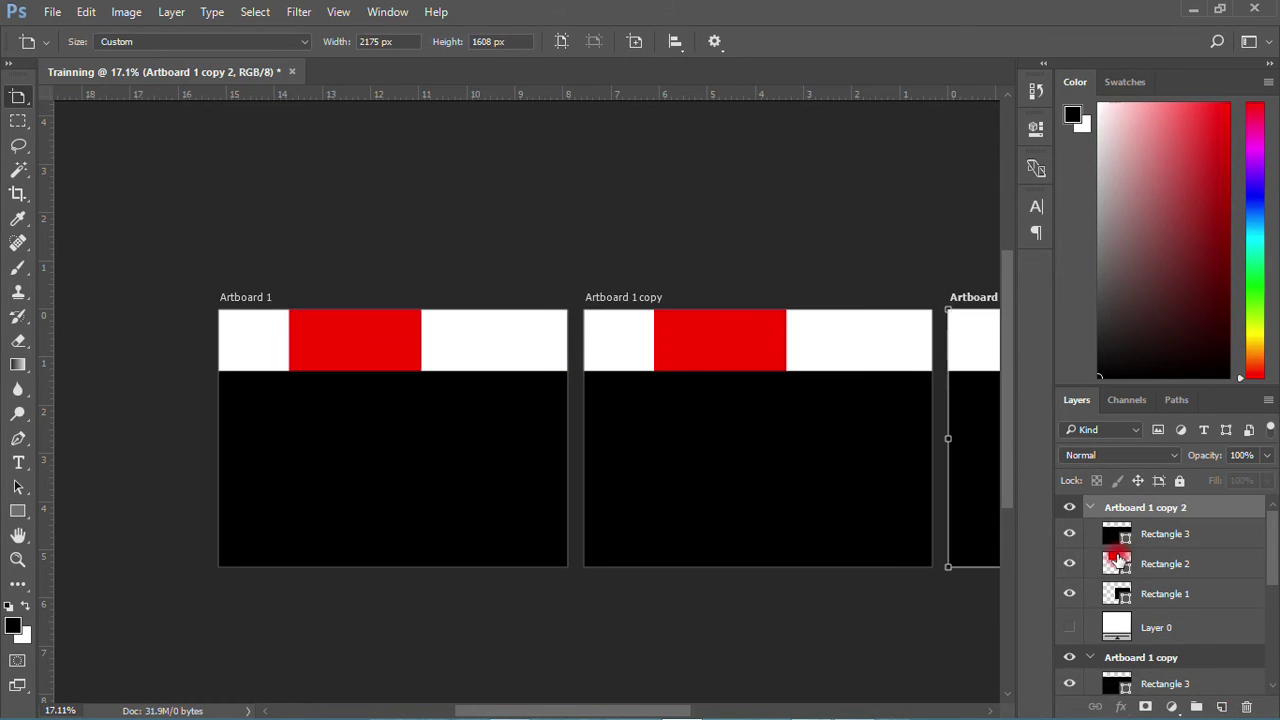
pyautogui.scroll(-1, 543, 497)
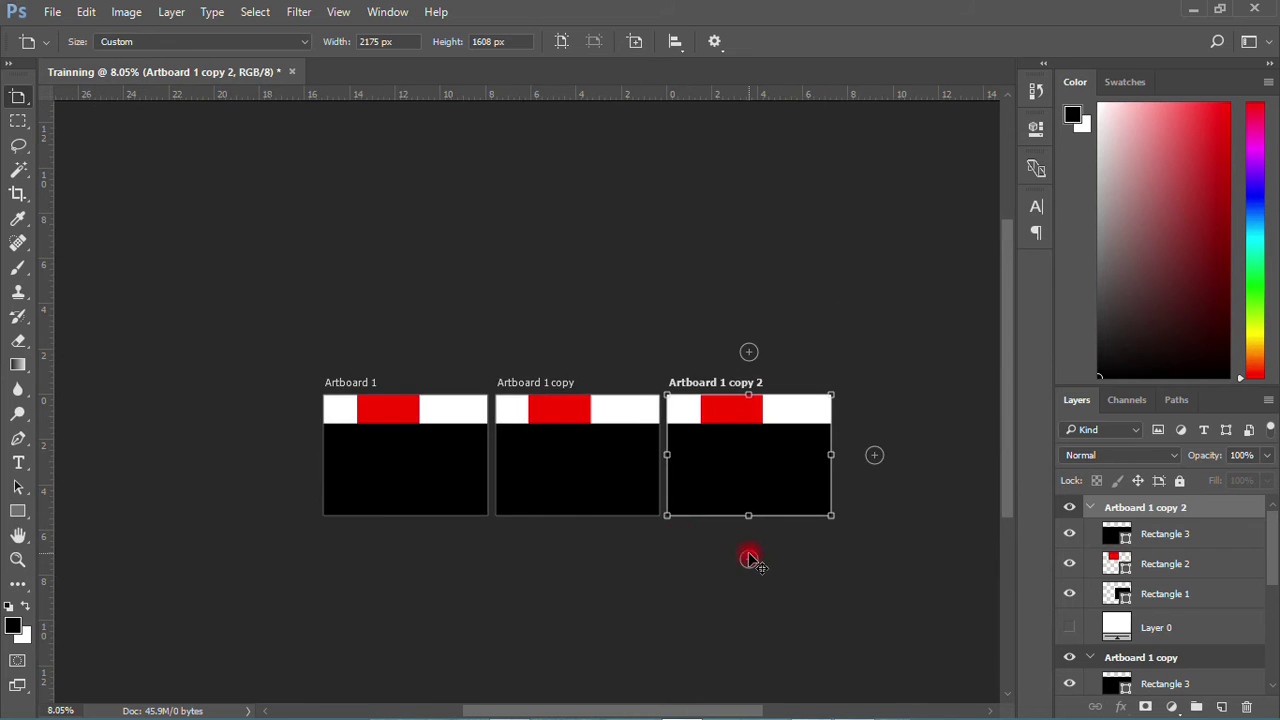
pyautogui.scroll(1, 746, 557)
# Step: Move the third artboard's black rectangle up-left, then cancel an attempted −7° rotation
pyautogui.rightClick(18, 96)
pyautogui.click(73, 103)
pyautogui.moveTo(880, 418); pyautogui.dragTo(629, 354)
pyautogui.moveTo(340, 360); pyautogui.dragTo(337, 400)
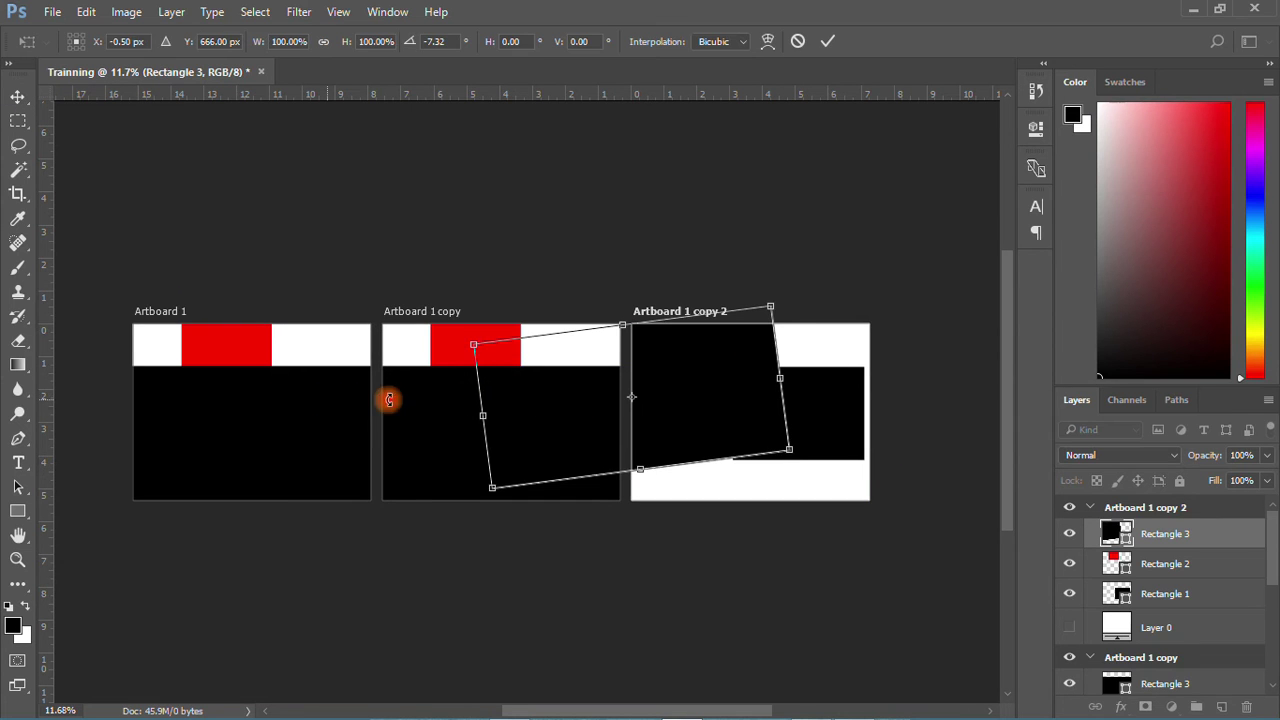
pyautogui.click(772, 43)
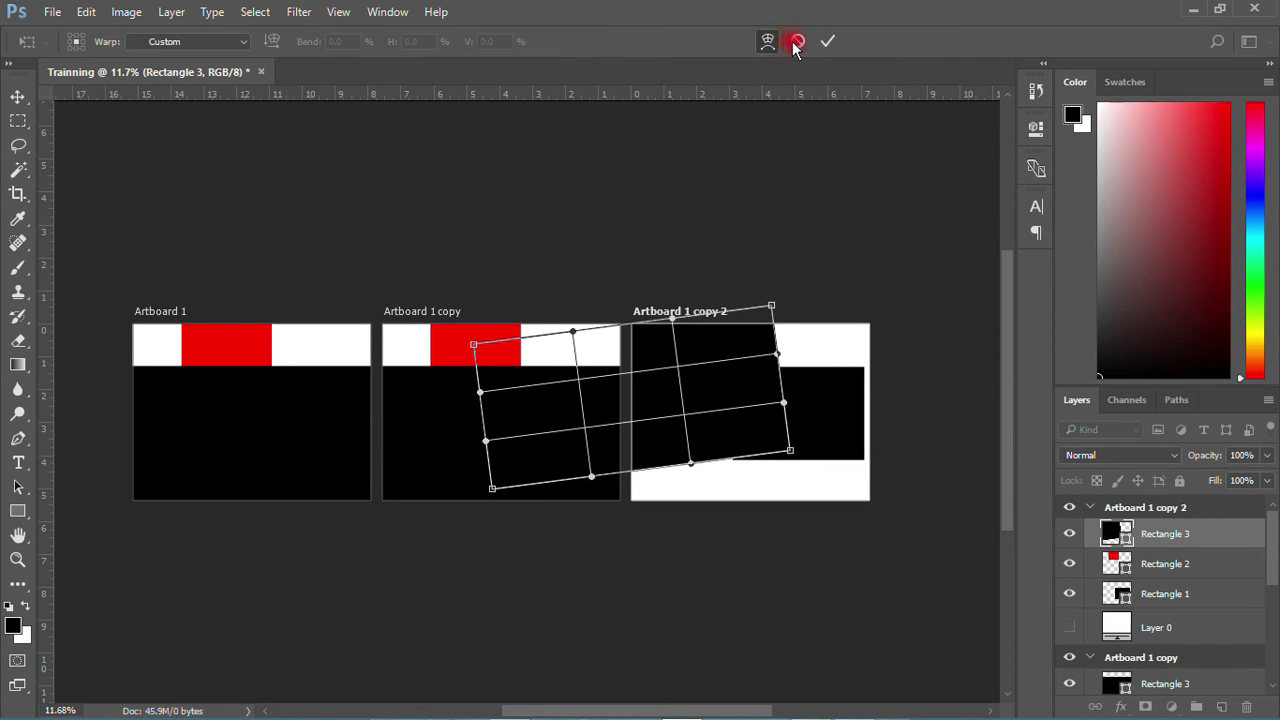
pyautogui.click(796, 41)
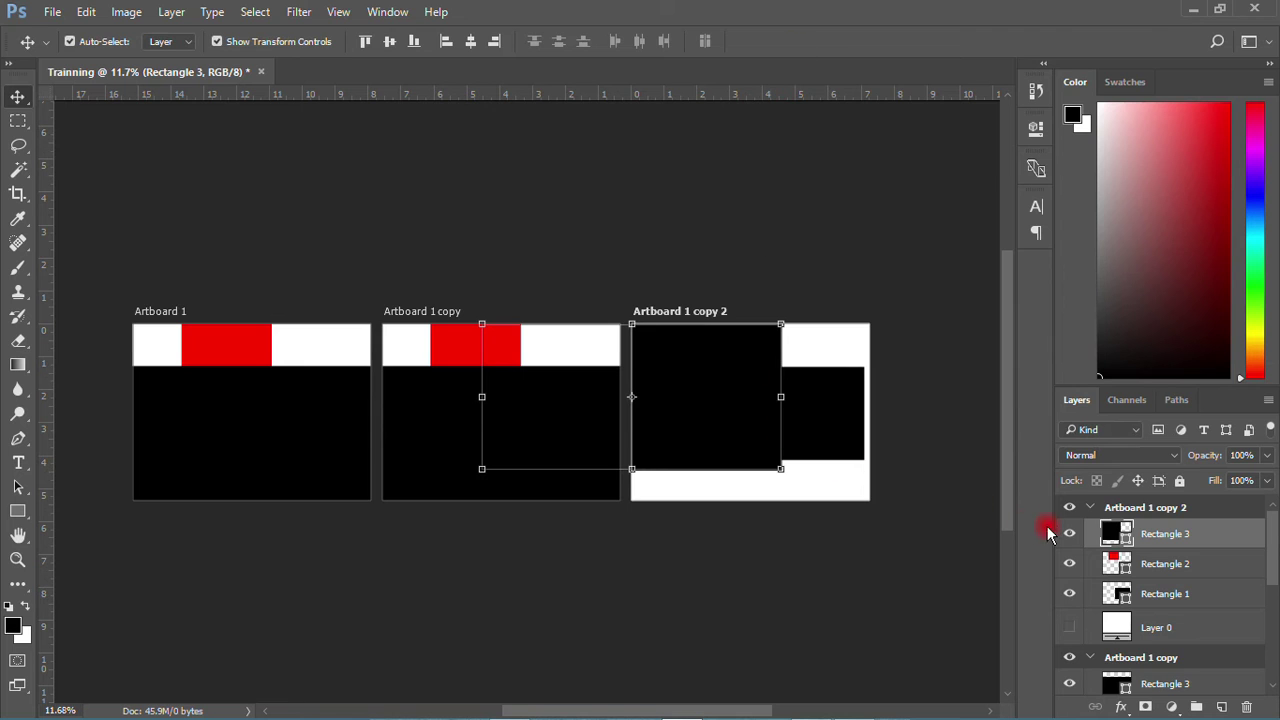
# Step: Select Artboard 1 copy 2 and delete the copied artboards
pyautogui.click(1128, 508)
pyautogui.click(1128, 508)
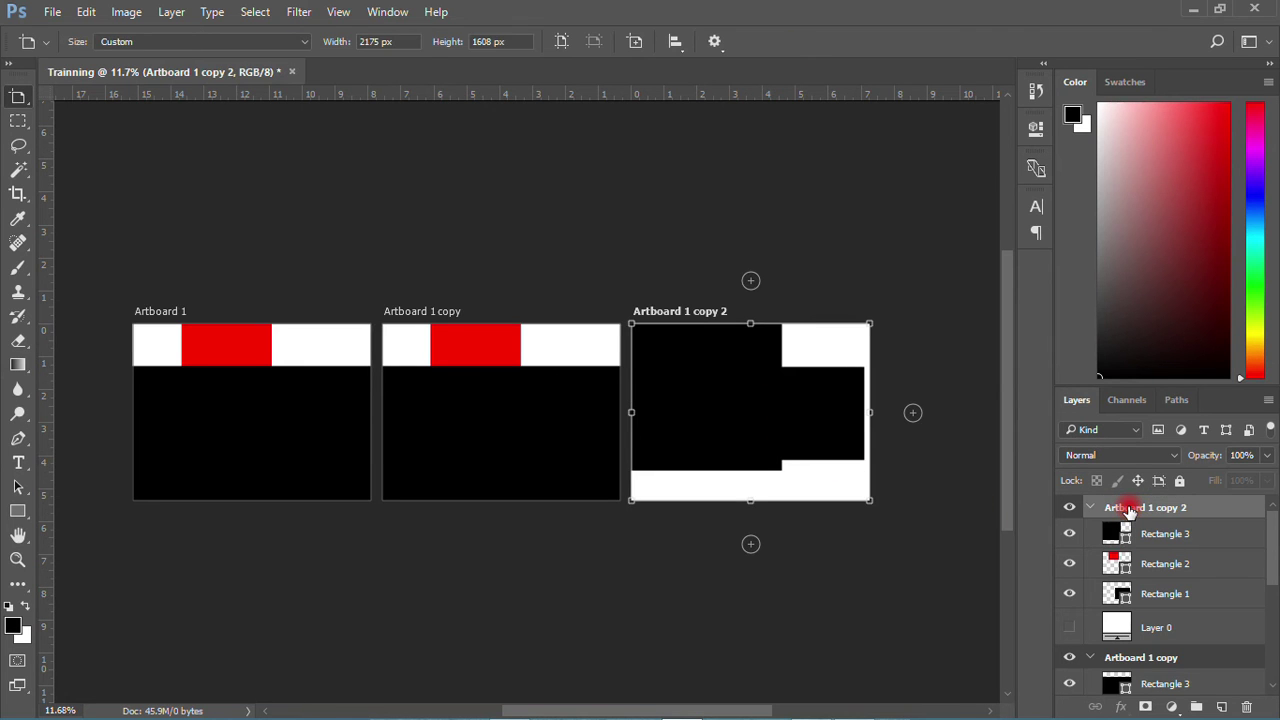
pyautogui.press('Delete')
pyautogui.press('Delete')
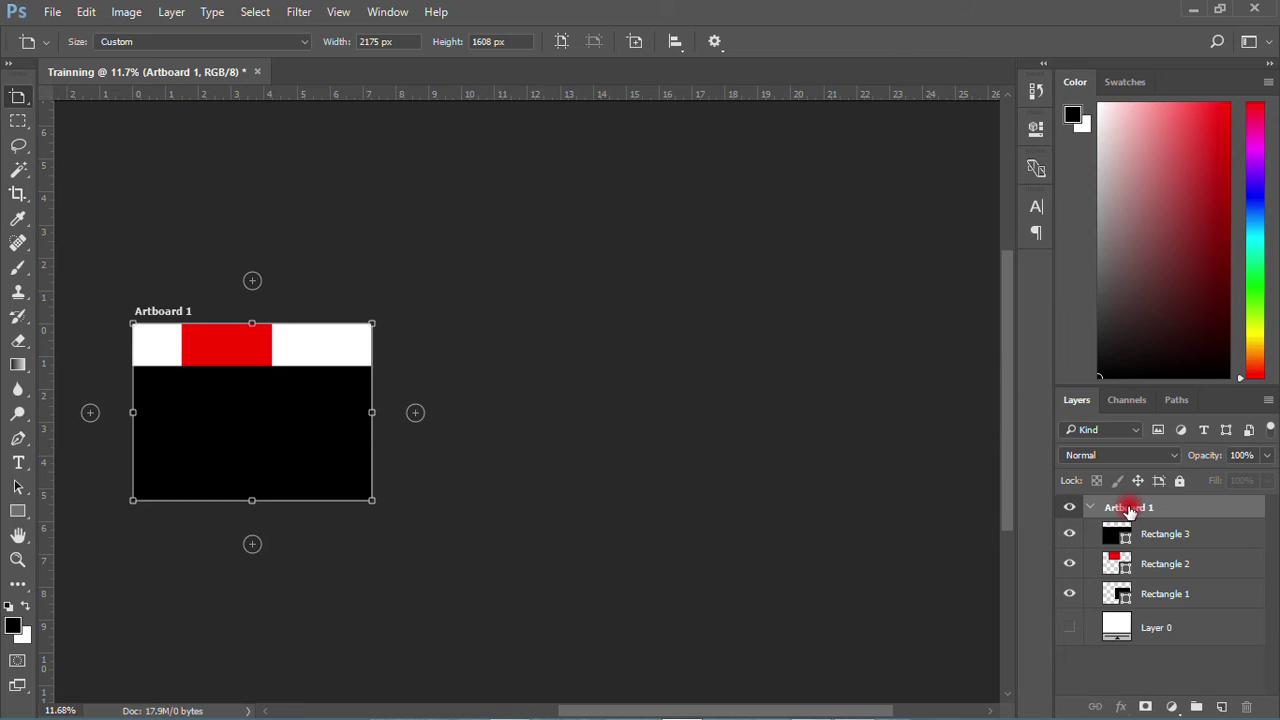
# Step: Show Layer 0, ungroup Artboard 1 into plain layers, and fit the document with Ctrl+0
pyautogui.click(1073, 633)
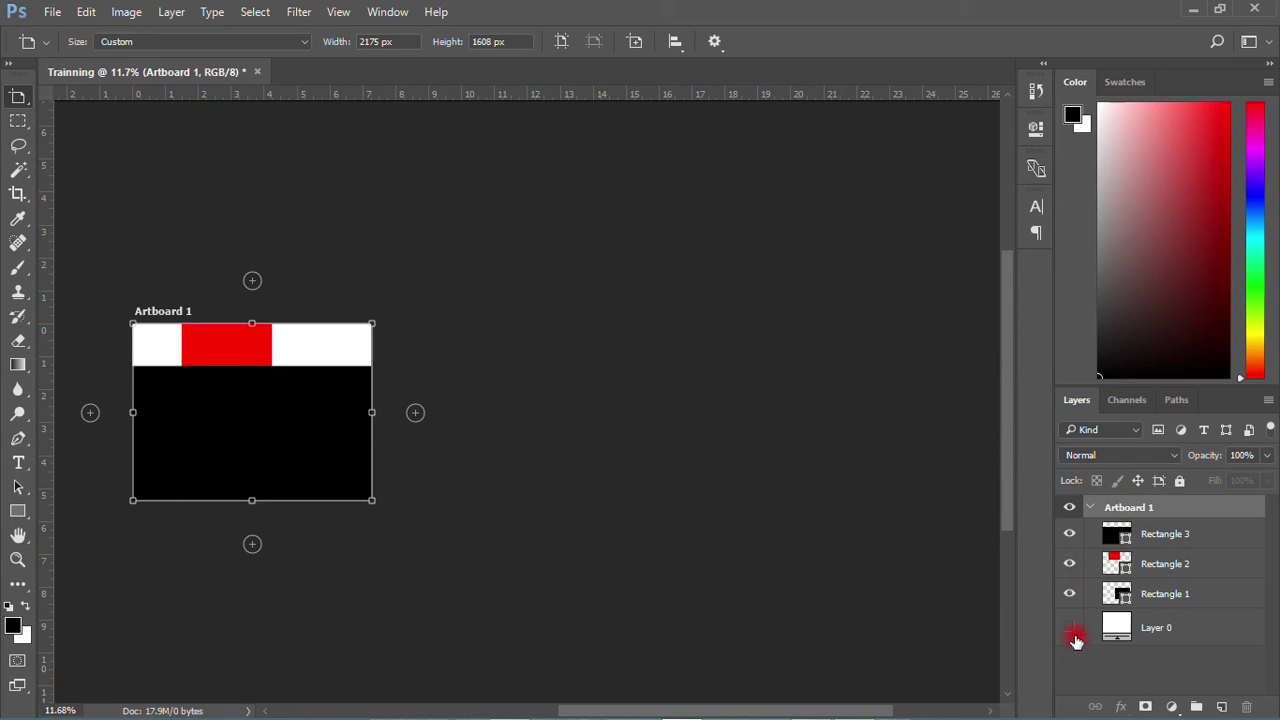
pyautogui.rightClick(1152, 509)
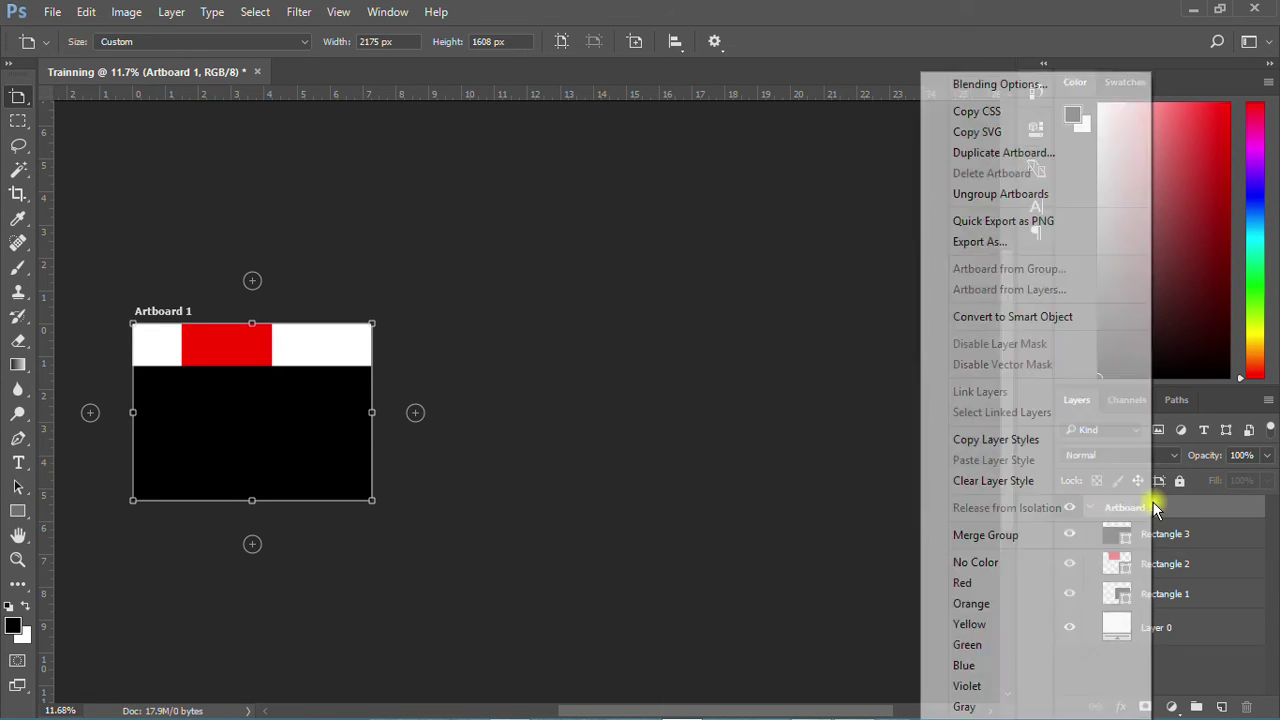
pyautogui.click(987, 194)
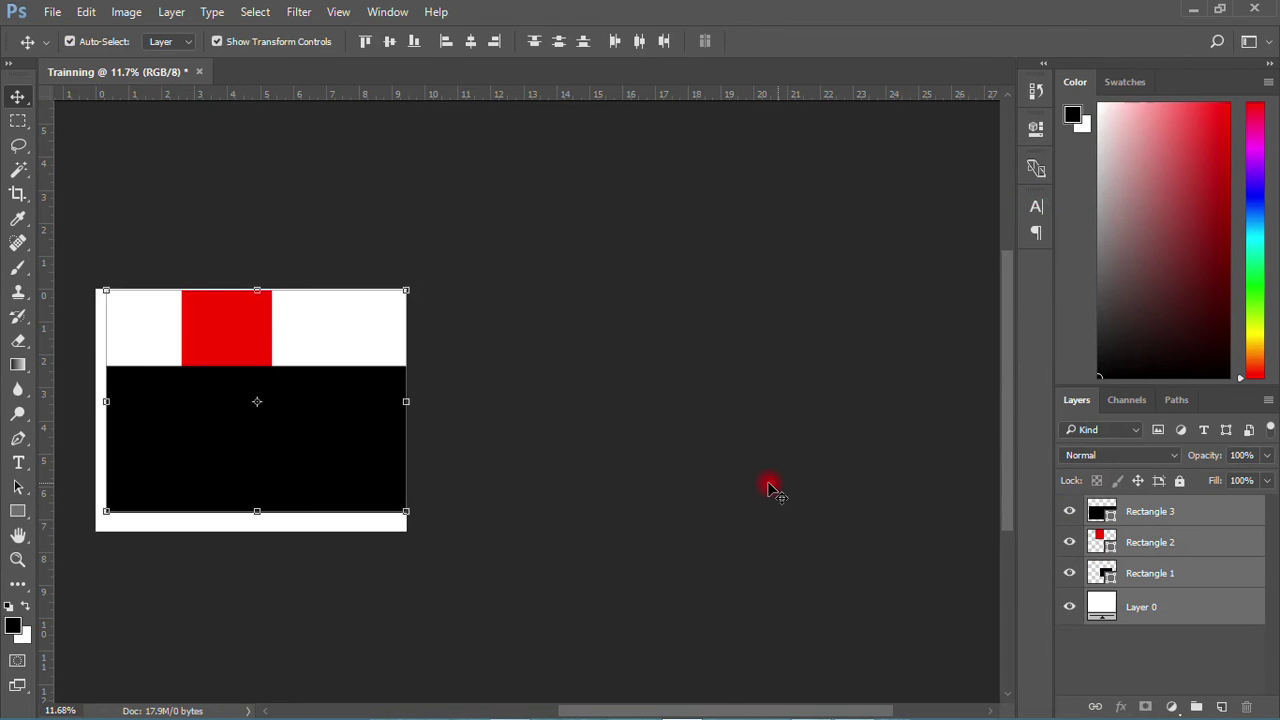
pyautogui.hotkey('ctrl', '0')
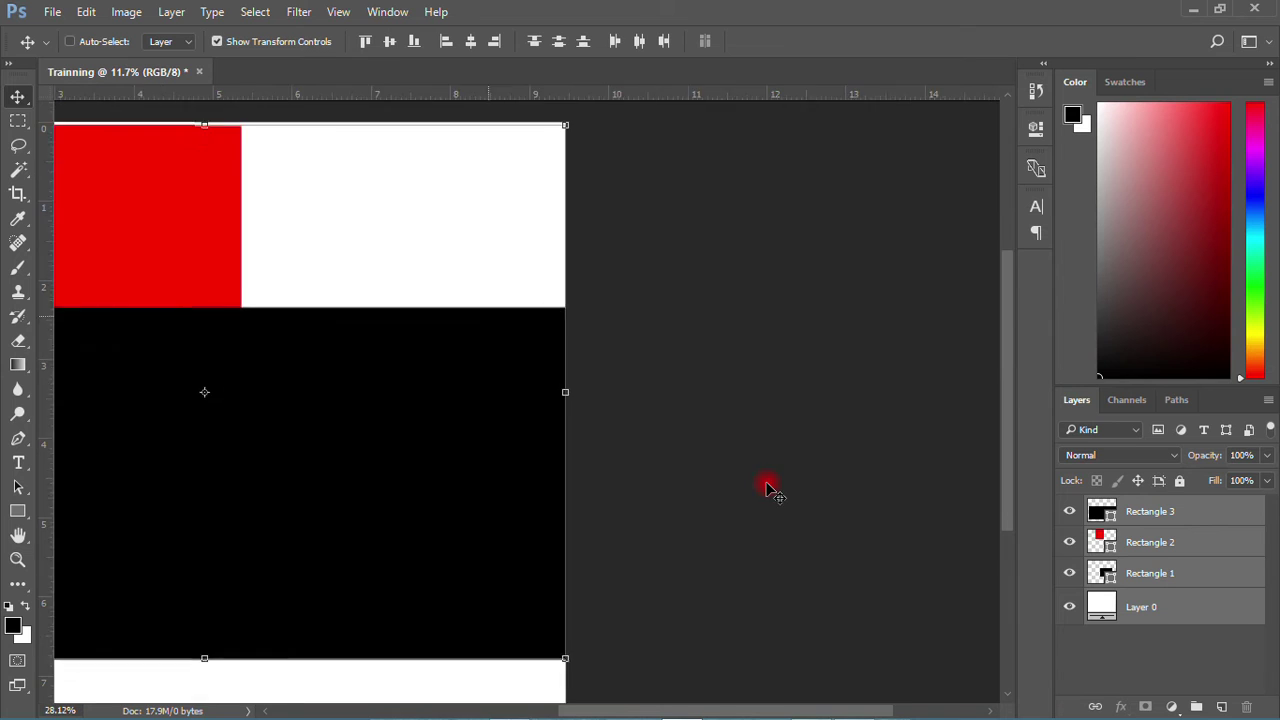
# Step: Delete the large black Rectangle 3 layer
pyautogui.scroll(-1, 702, 488)
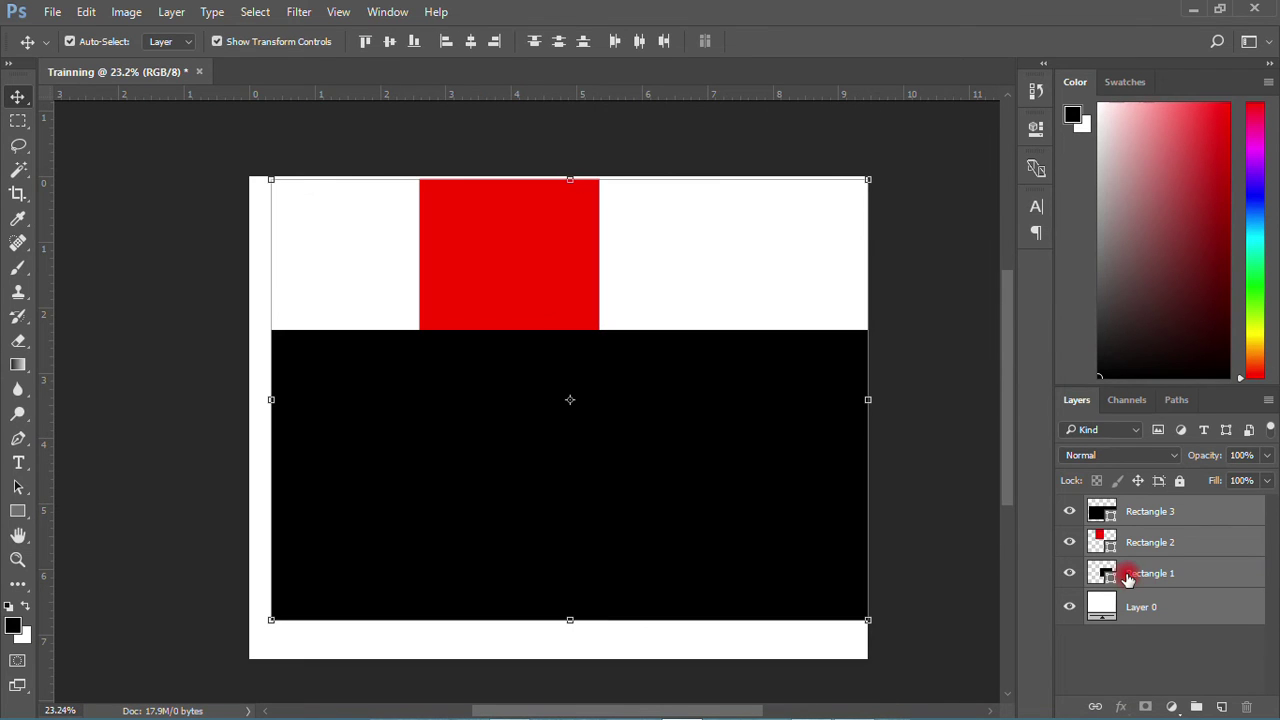
pyautogui.click(1152, 513)
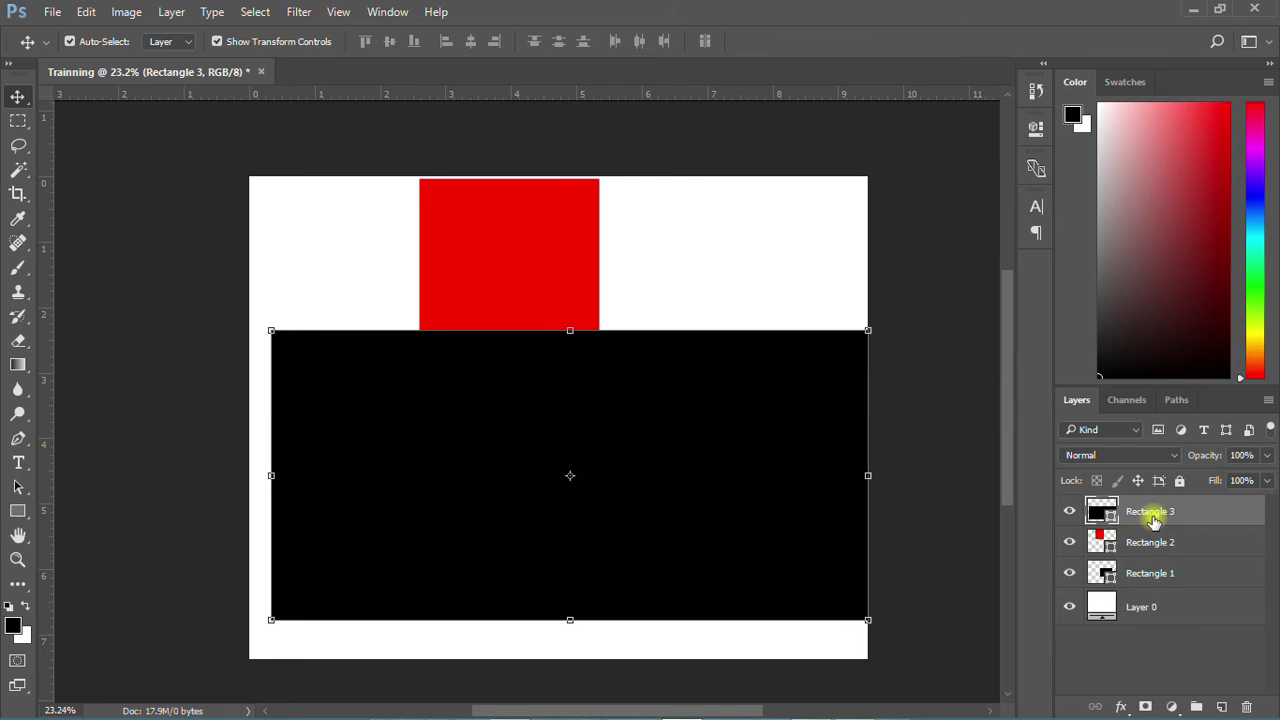
pyautogui.press('Delete')
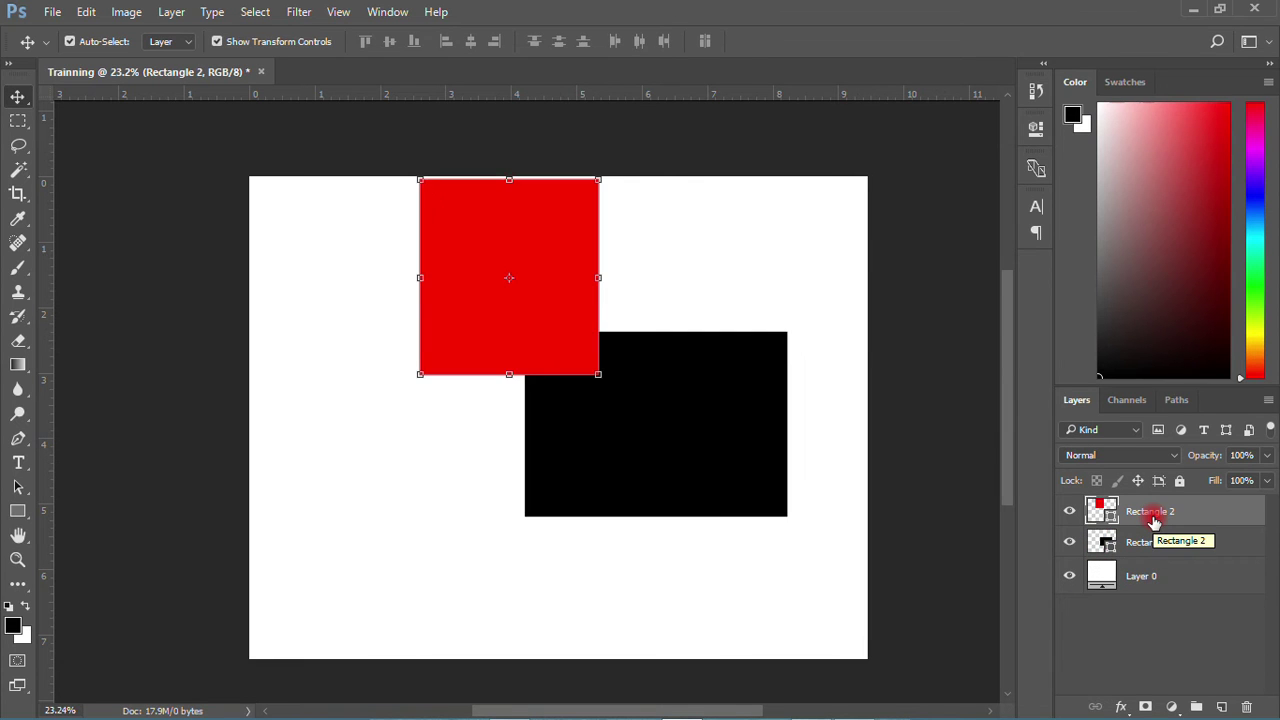
# Step: Draw a rectangular marquee across the red square and black rectangle
pyautogui.moveTo(22, 126); pyautogui.dragTo(140, 125)
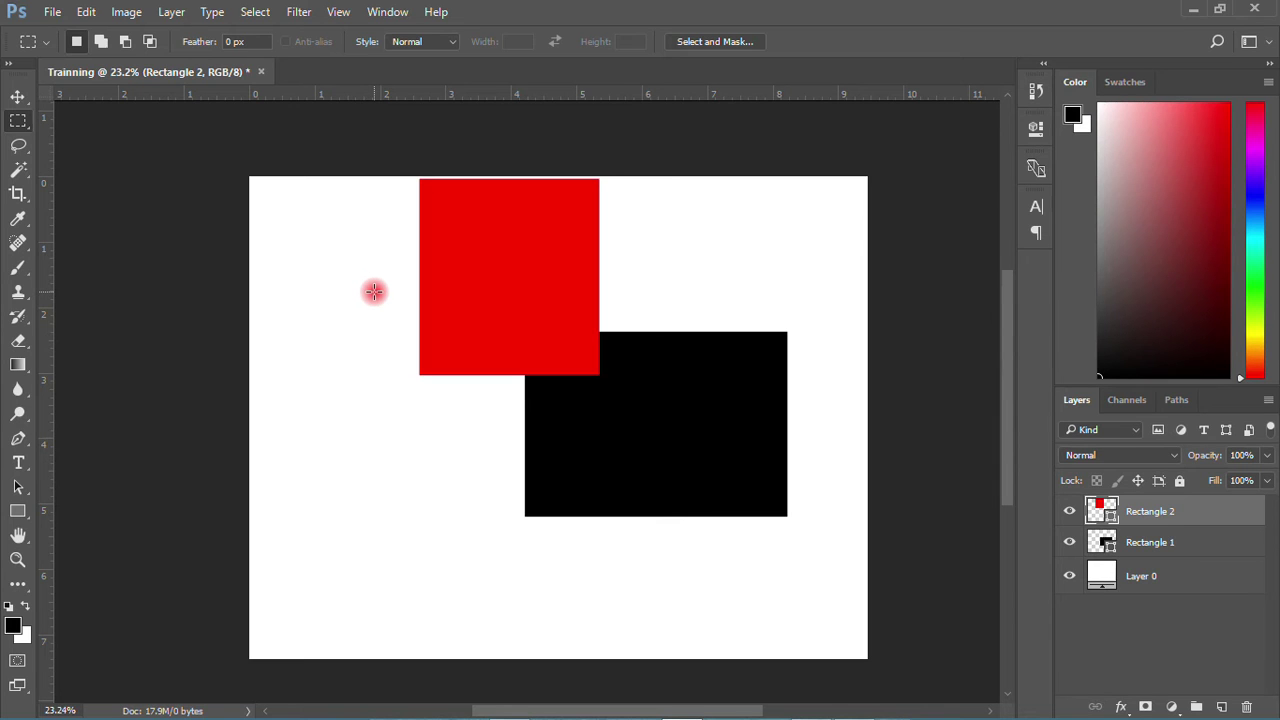
pyautogui.moveTo(354, 254); pyautogui.dragTo(690, 458)
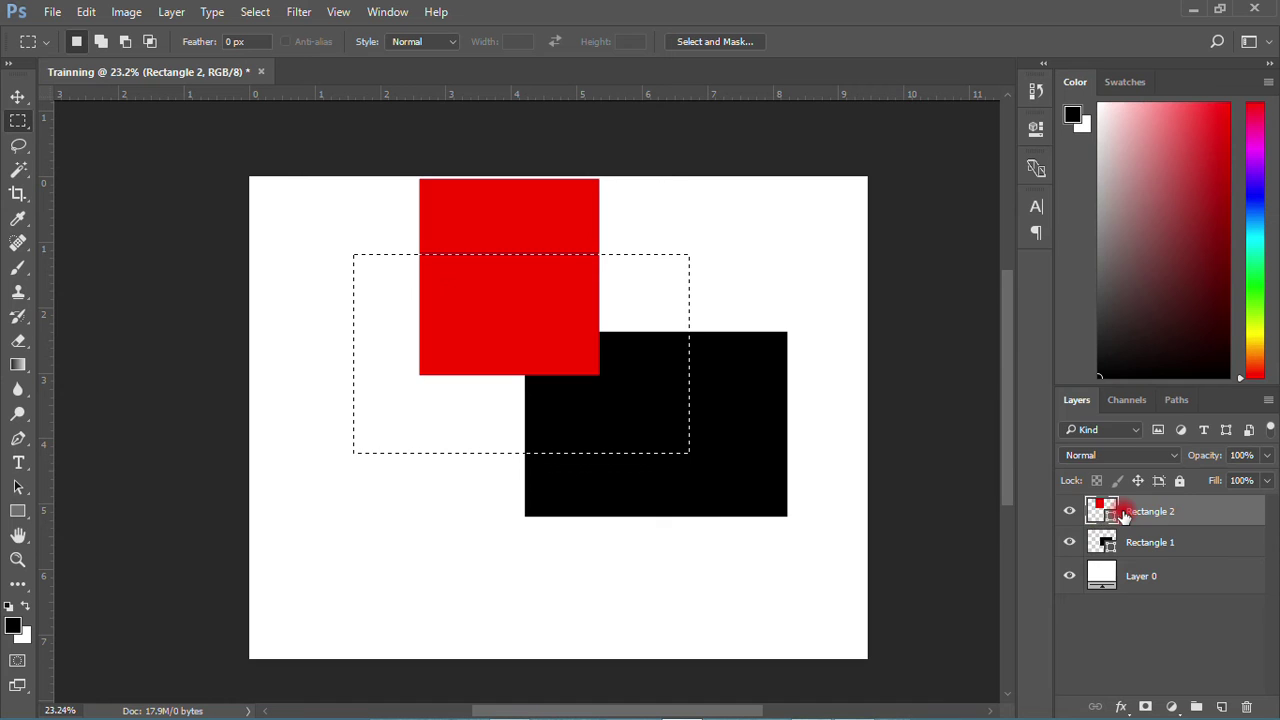
pyautogui.rightClick(1159, 511)
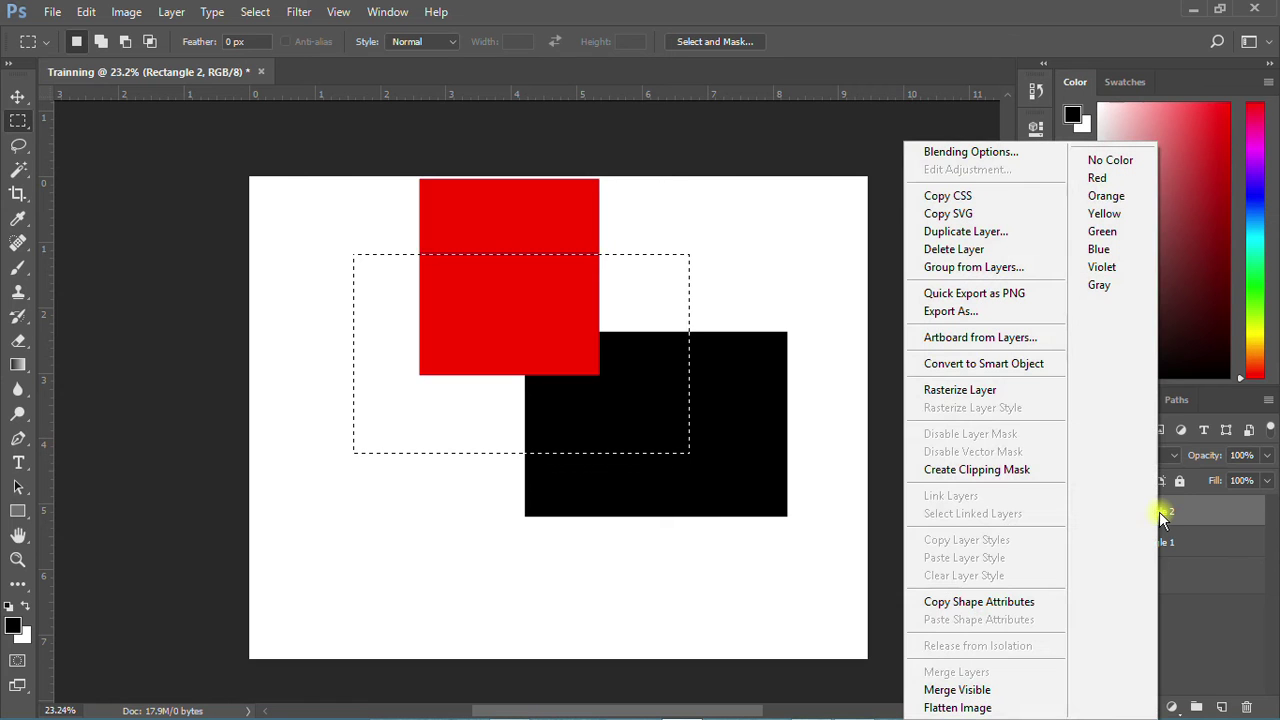
# Step: Rasterize Rectangle 2 and cut the selected red part onto a new Layer 1
pyautogui.click(962, 390)
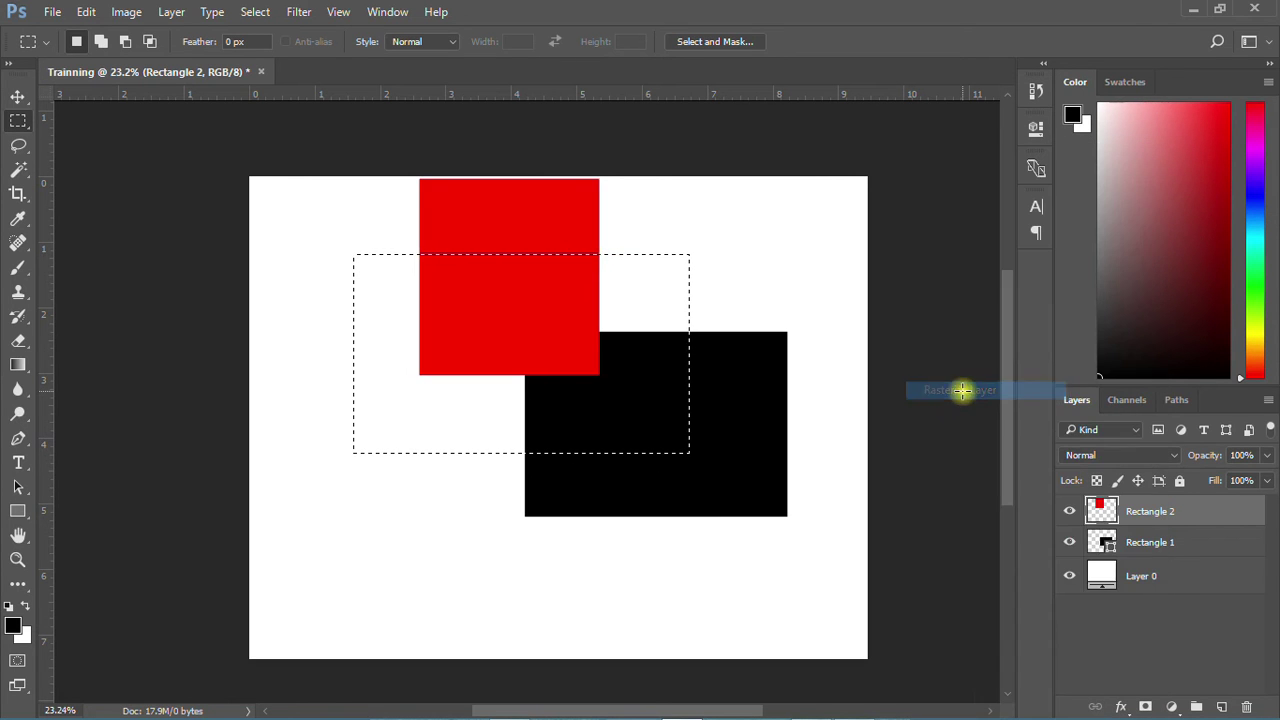
pyautogui.rightClick(492, 298)
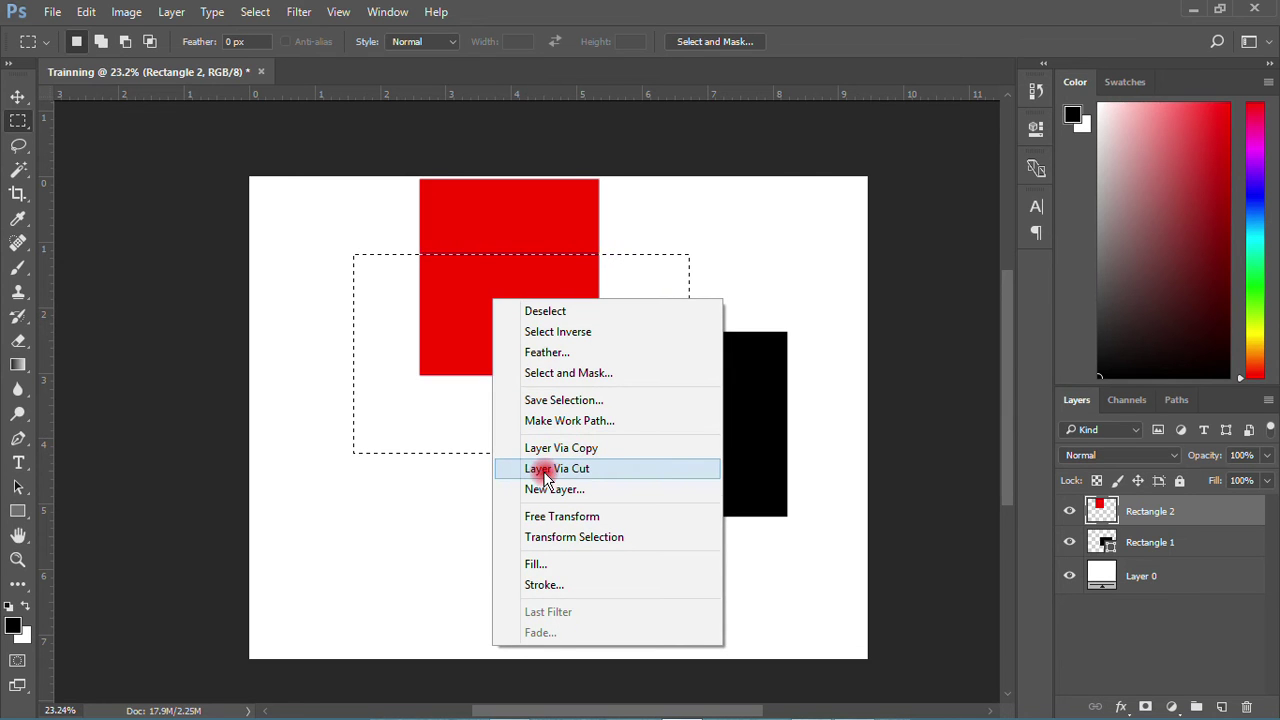
pyautogui.click(595, 467)
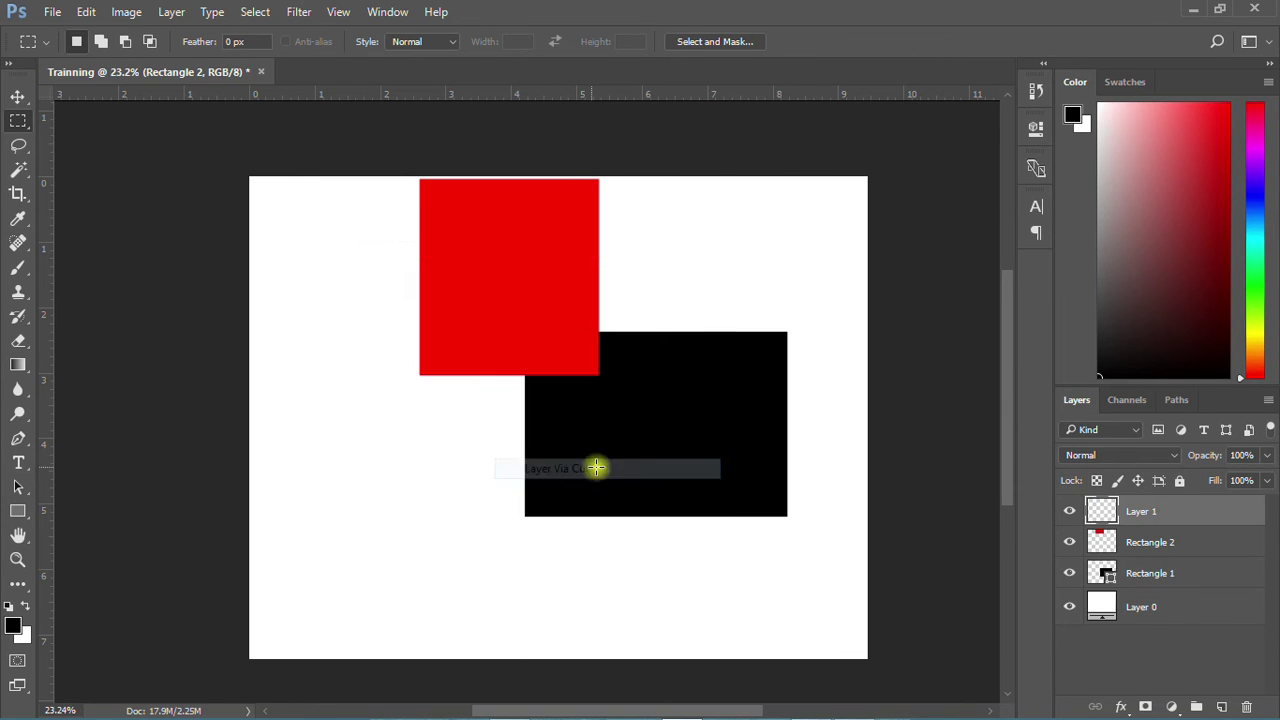
pyautogui.click(1068, 511)
pyautogui.click(1068, 511)
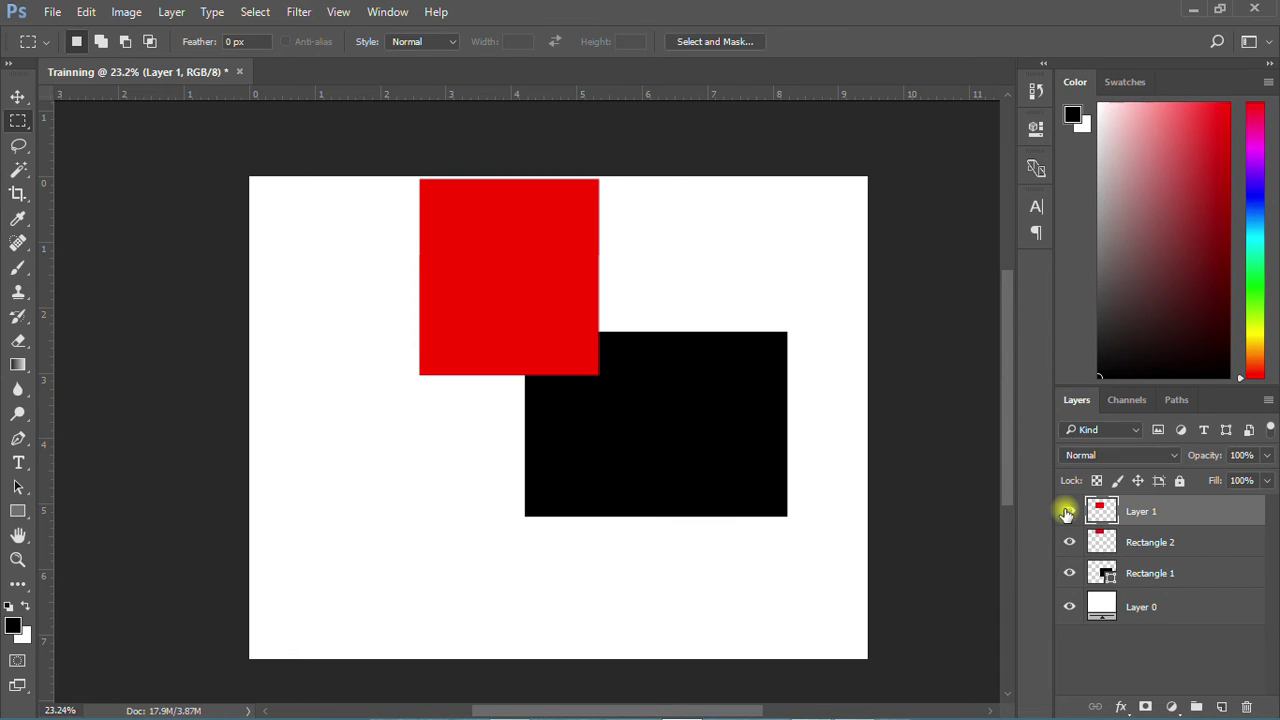
# Step: Place one red piece left of the black rectangle and the other across its top
pyautogui.click(18, 97)
pyautogui.moveTo(549, 280); pyautogui.dragTo(443, 354)
pyautogui.moveTo(534, 266); pyautogui.dragTo(617, 398)
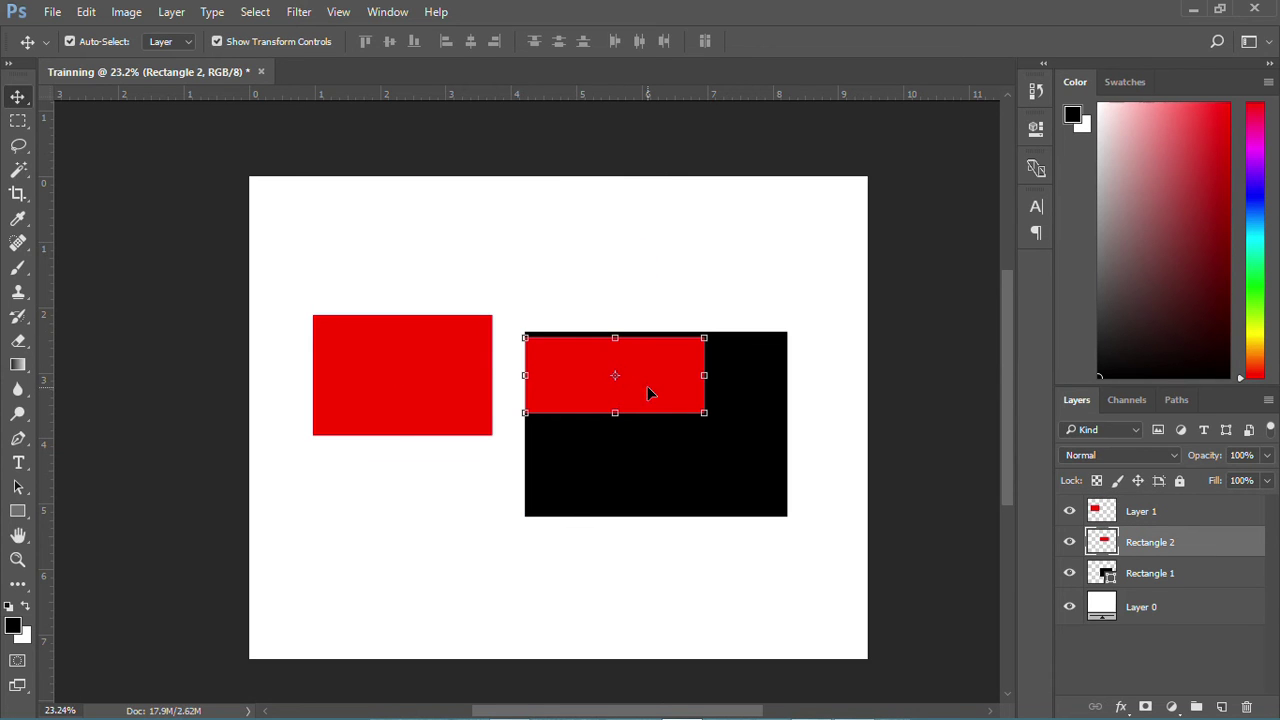
# Step: Draw an elliptical selection inside the left red rectangle
pyautogui.click(18, 120)
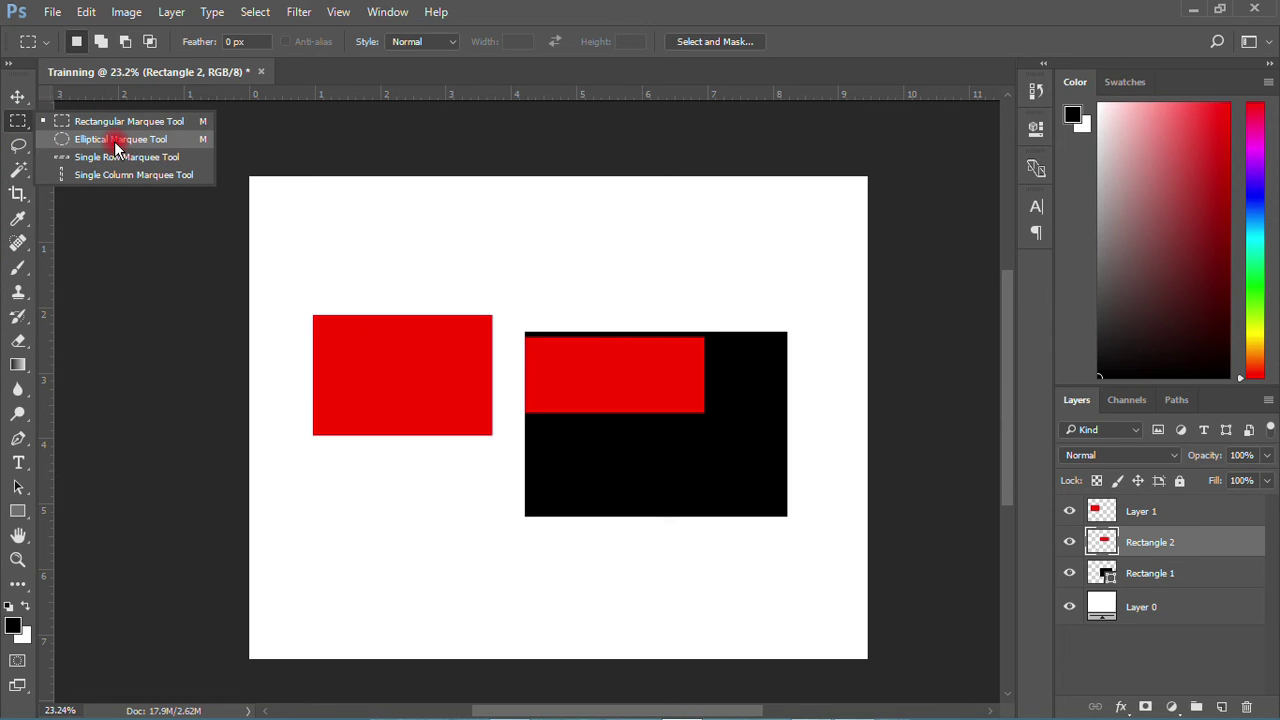
pyautogui.click(116, 143)
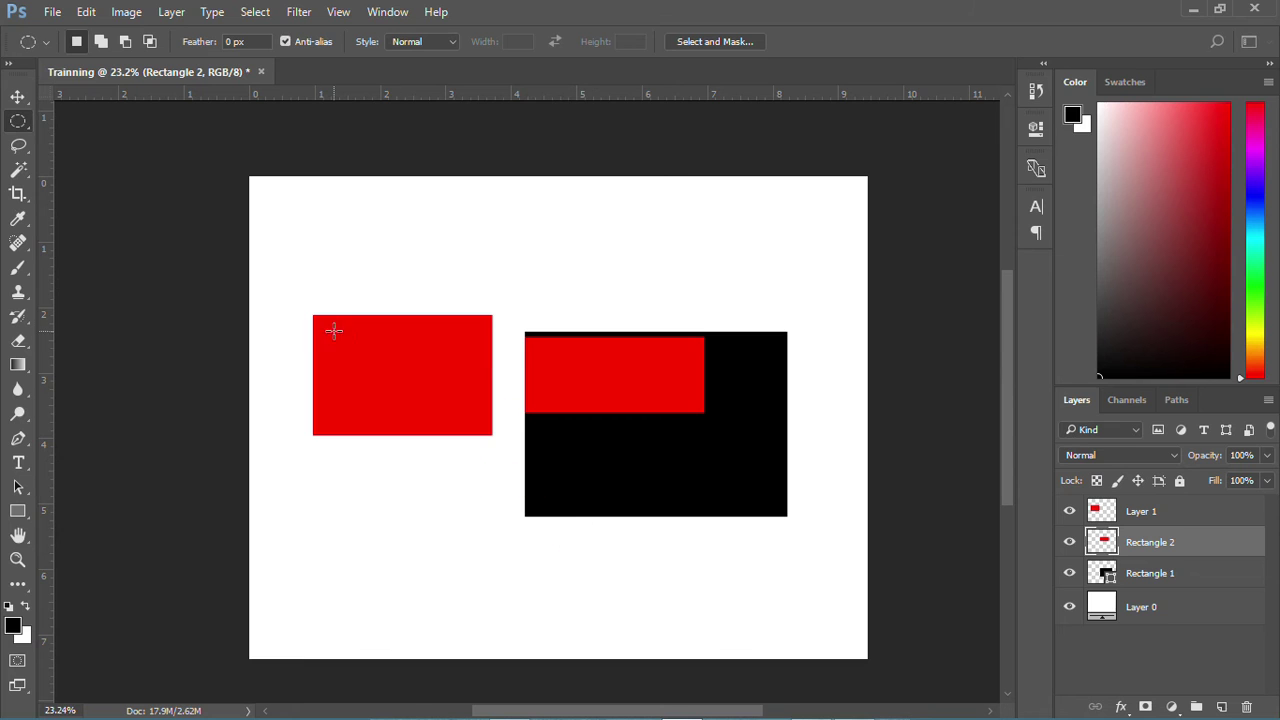
pyautogui.moveTo(331, 325); pyautogui.dragTo(447, 431)
# Step: Hide Rectangle 2, cut the oval from Layer 1 onto new Layer 2, then hide Layer 1
pyautogui.click(1069, 542)
pyautogui.click(1130, 511)
pyautogui.rightClick(404, 367)
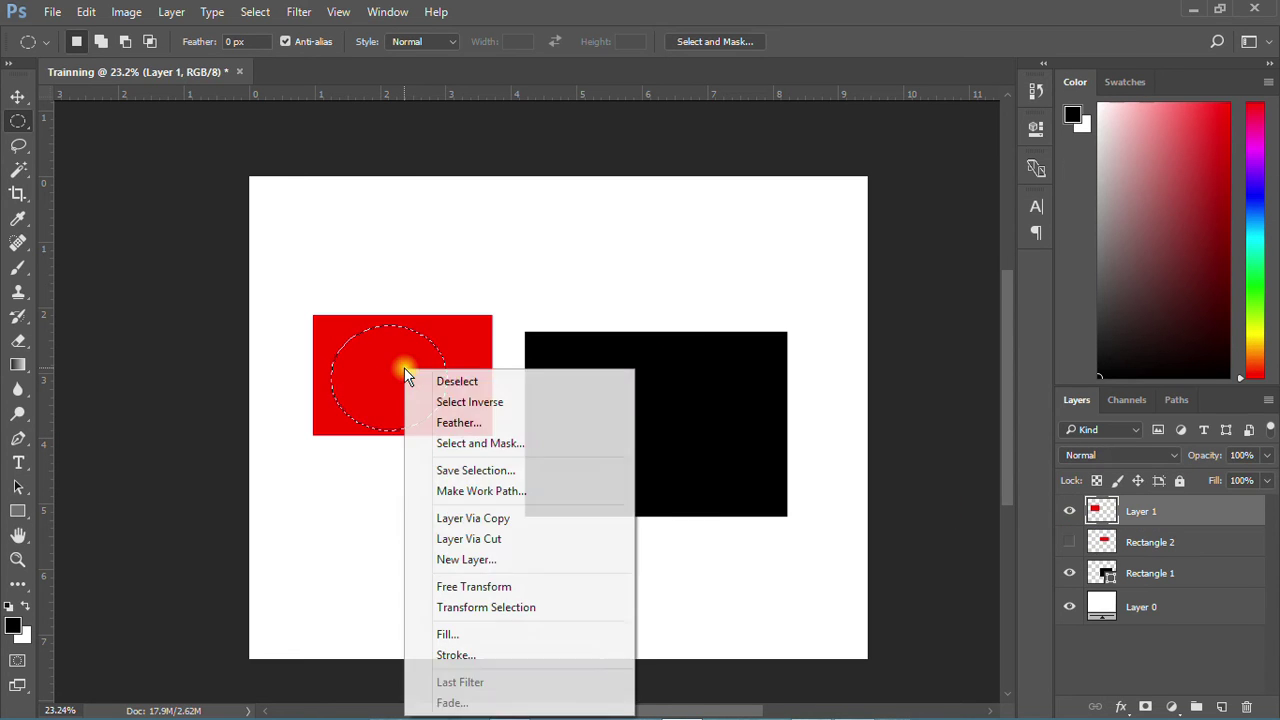
pyautogui.click(491, 538)
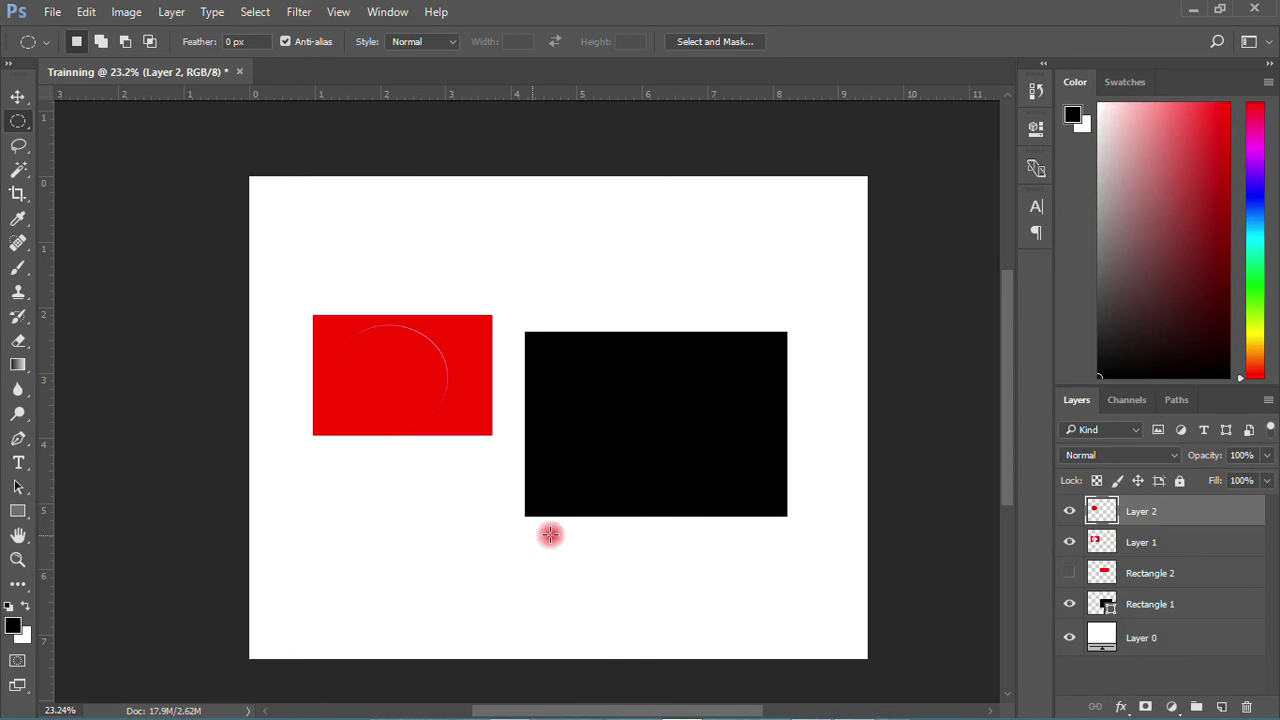
pyautogui.click(1070, 545)
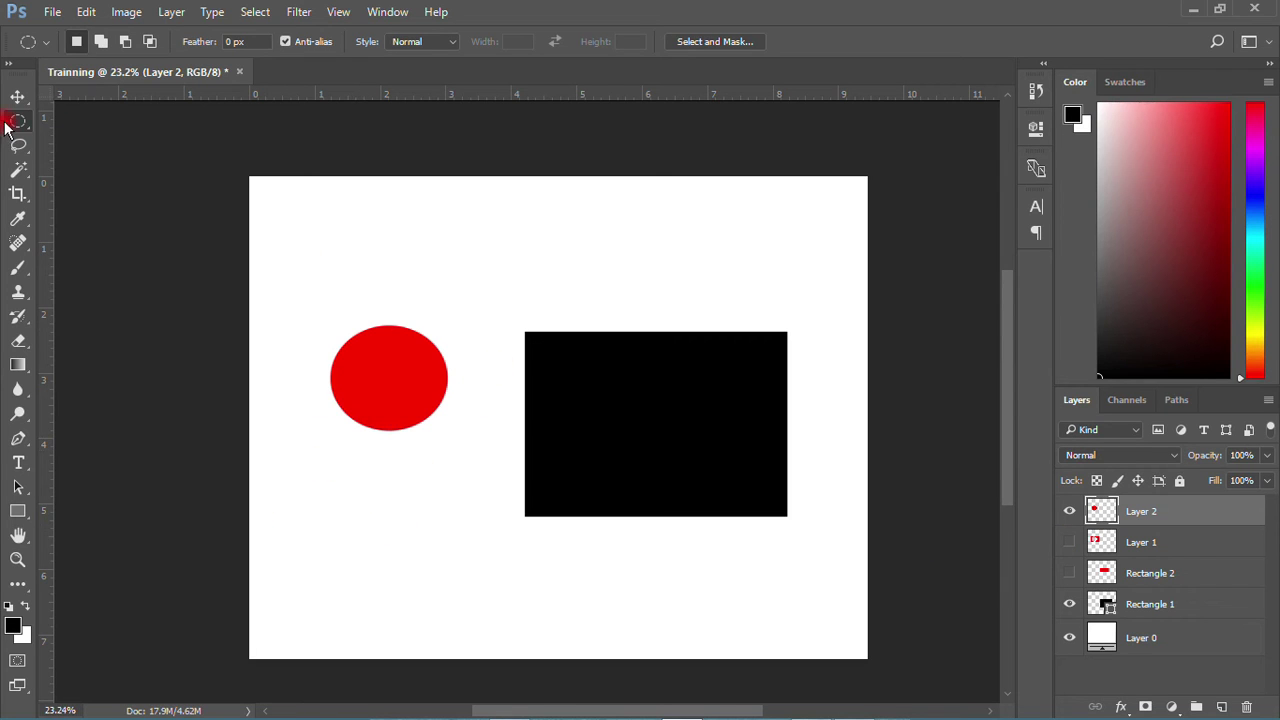
pyautogui.moveTo(17, 121); pyautogui.dragTo(106, 139)
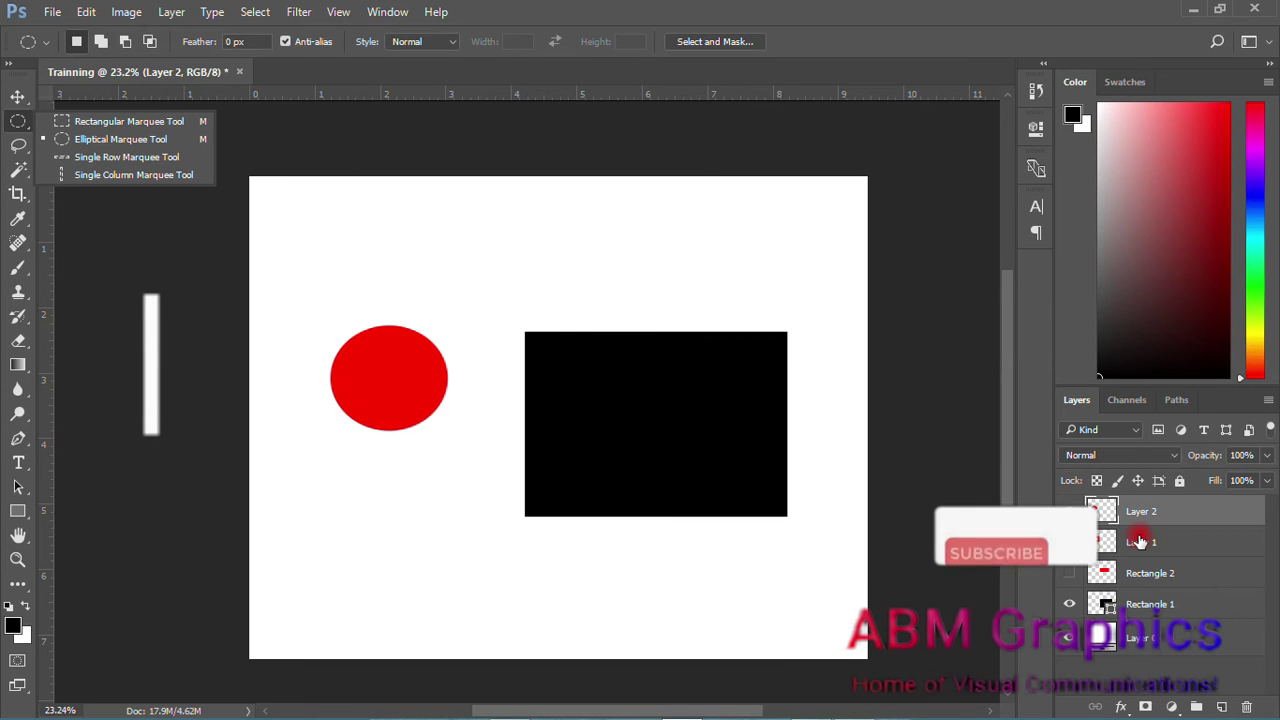
# Step: Switch to the Lasso Tool and trace a freehand selection along the canvas top edge
pyautogui.click(18, 96)
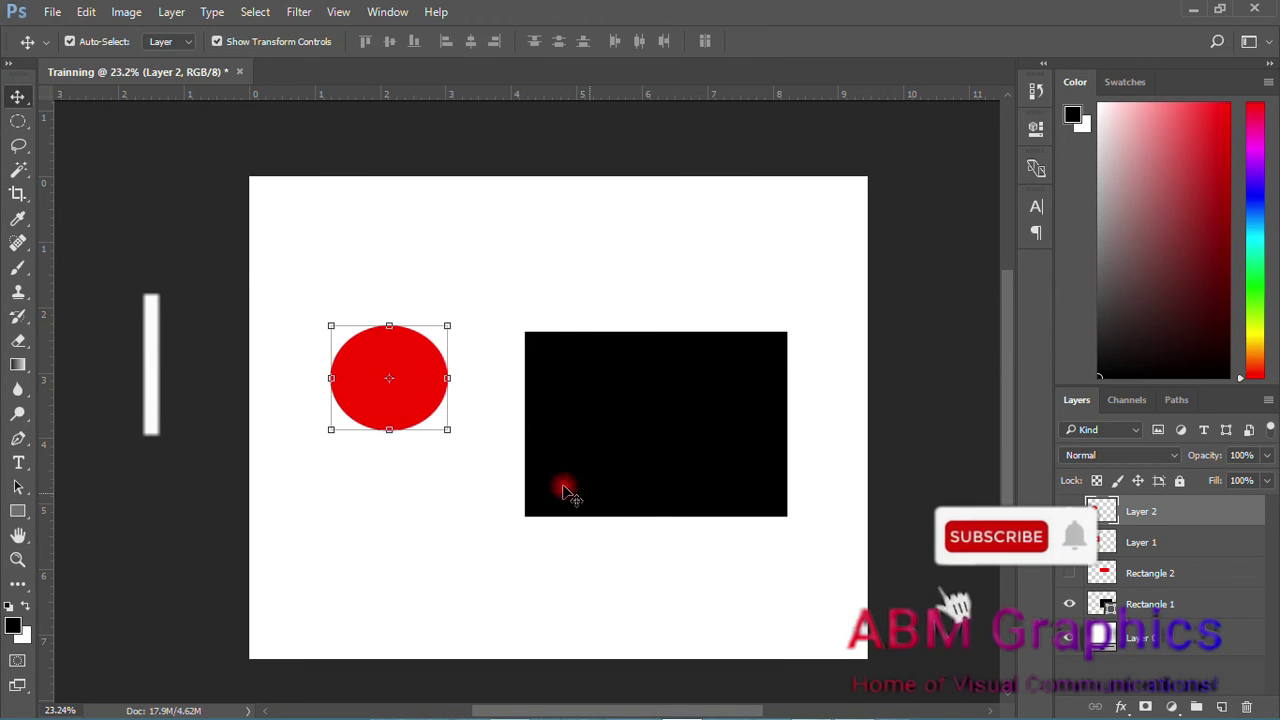
pyautogui.moveTo(18, 150); pyautogui.dragTo(120, 153)
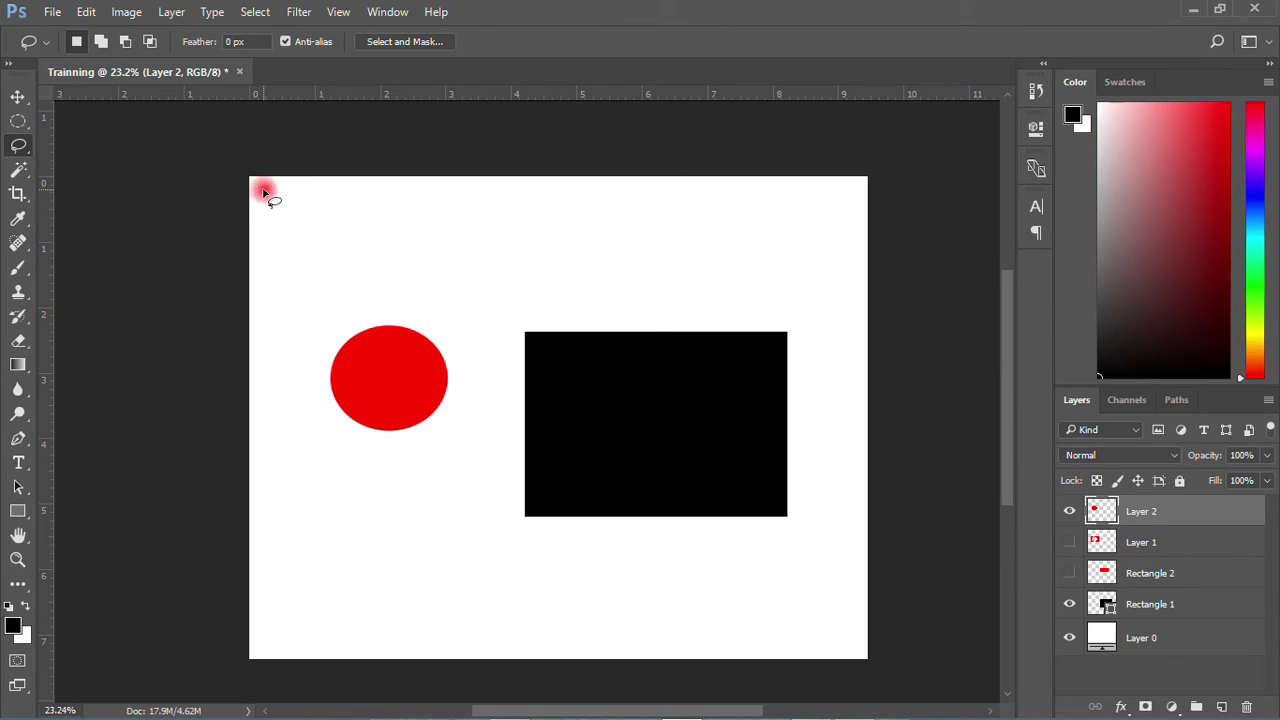
pyautogui.moveTo(264, 192); pyautogui.dragTo(450, 194)
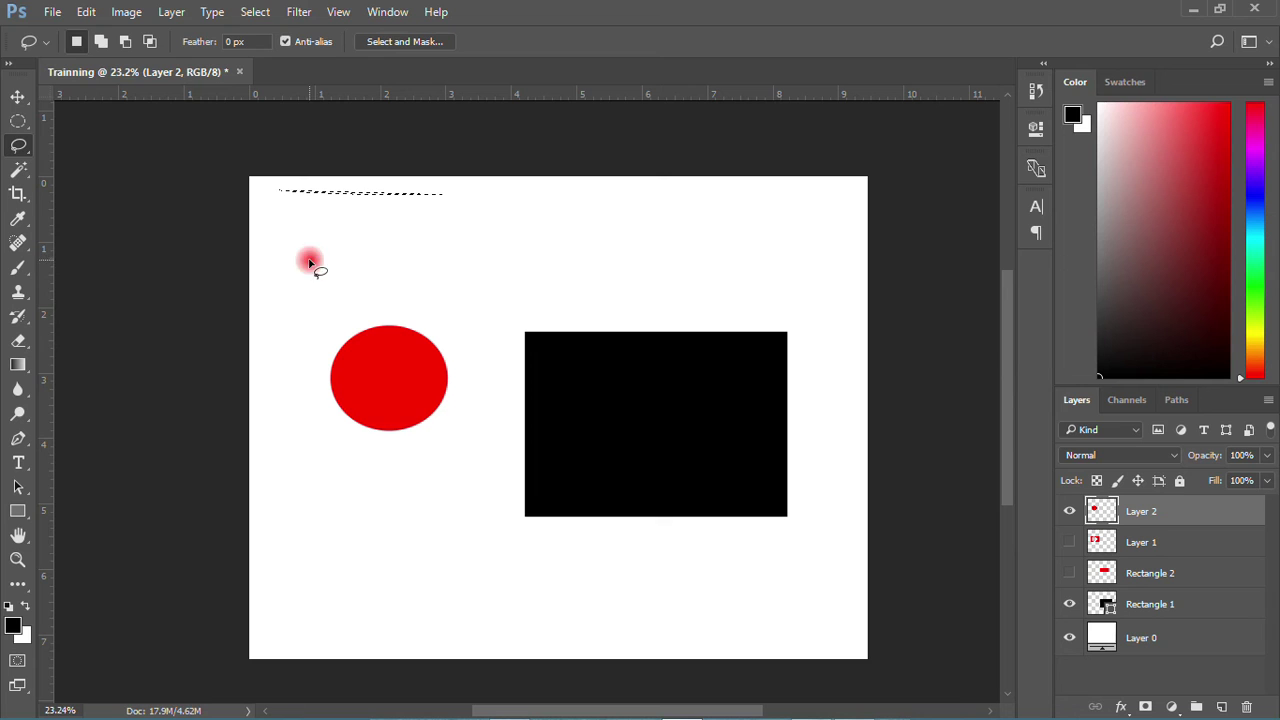
# Step: Place the Screenshot-158 food photo as a linked image and move it to the page centre
pyautogui.click(52, 12)
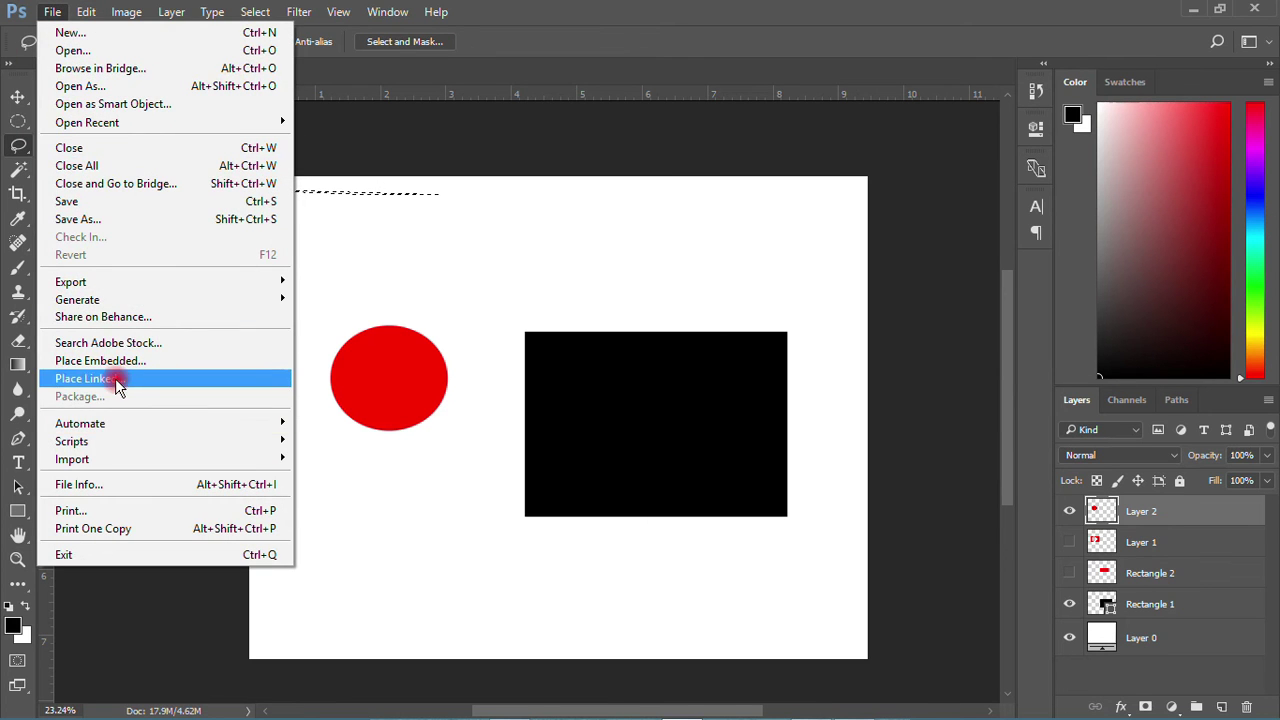
pyautogui.click(115, 378)
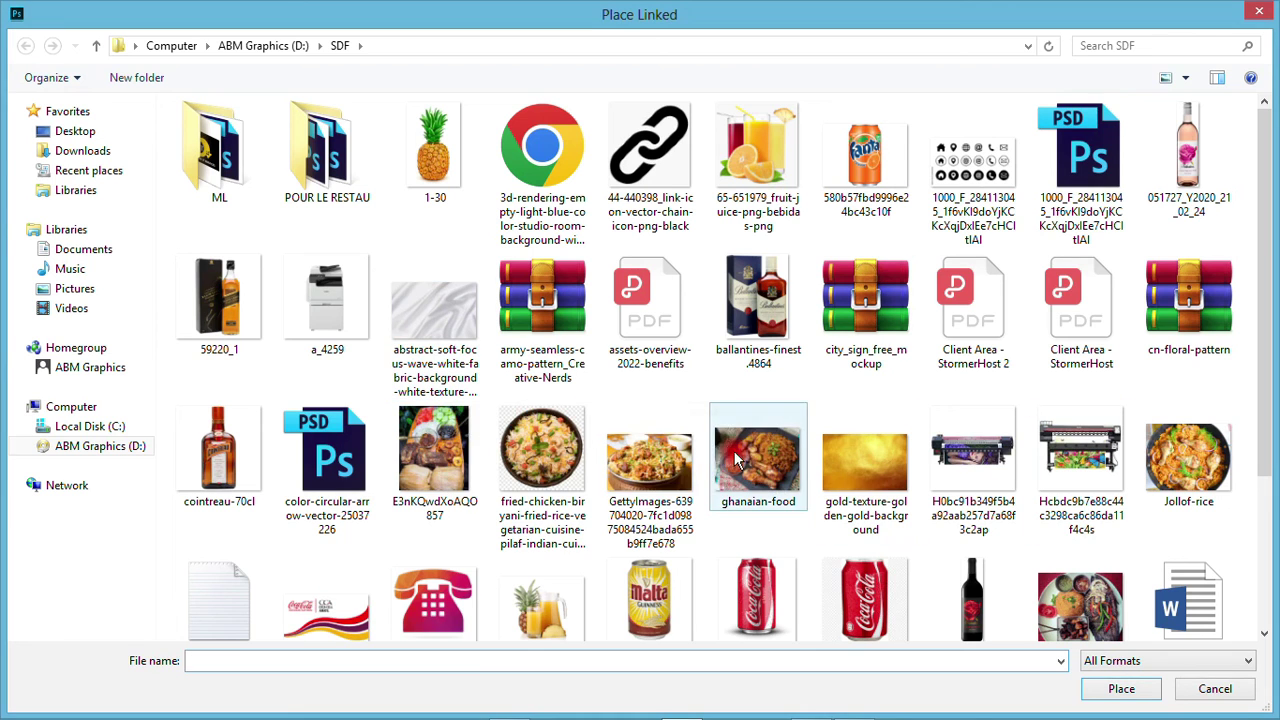
pyautogui.doubleClick(1110, 598)
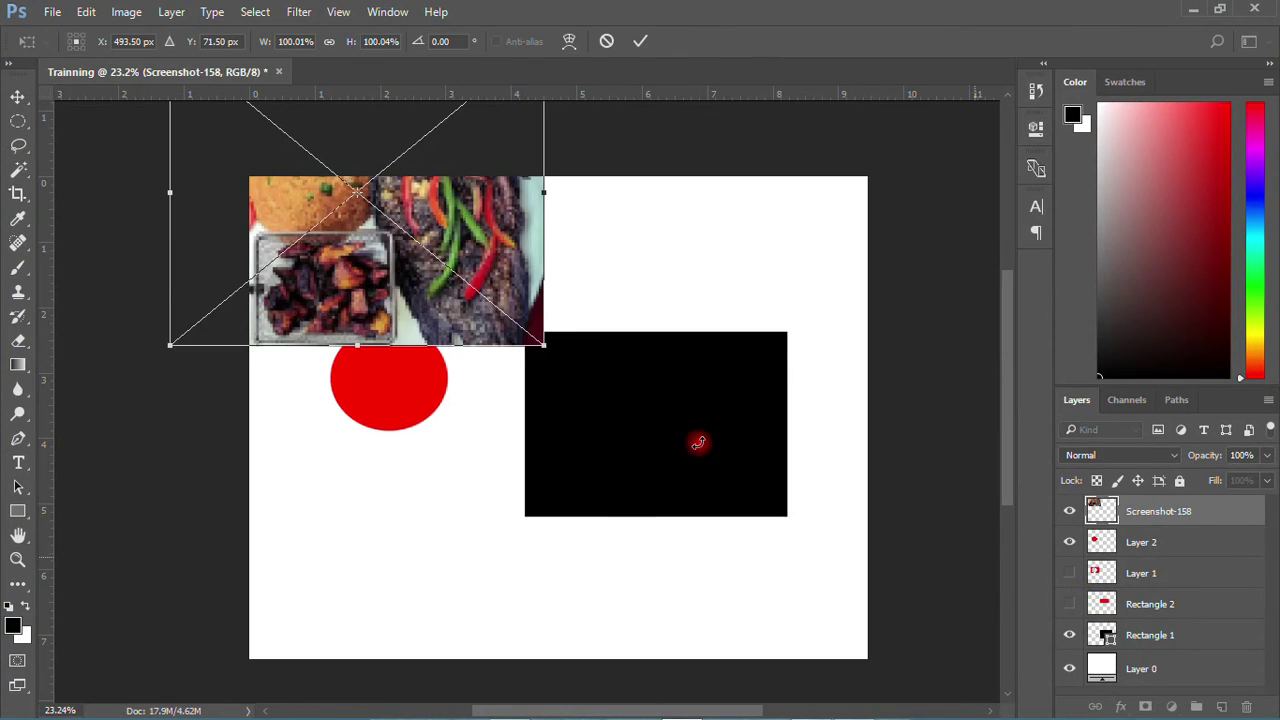
pyautogui.click(640, 41)
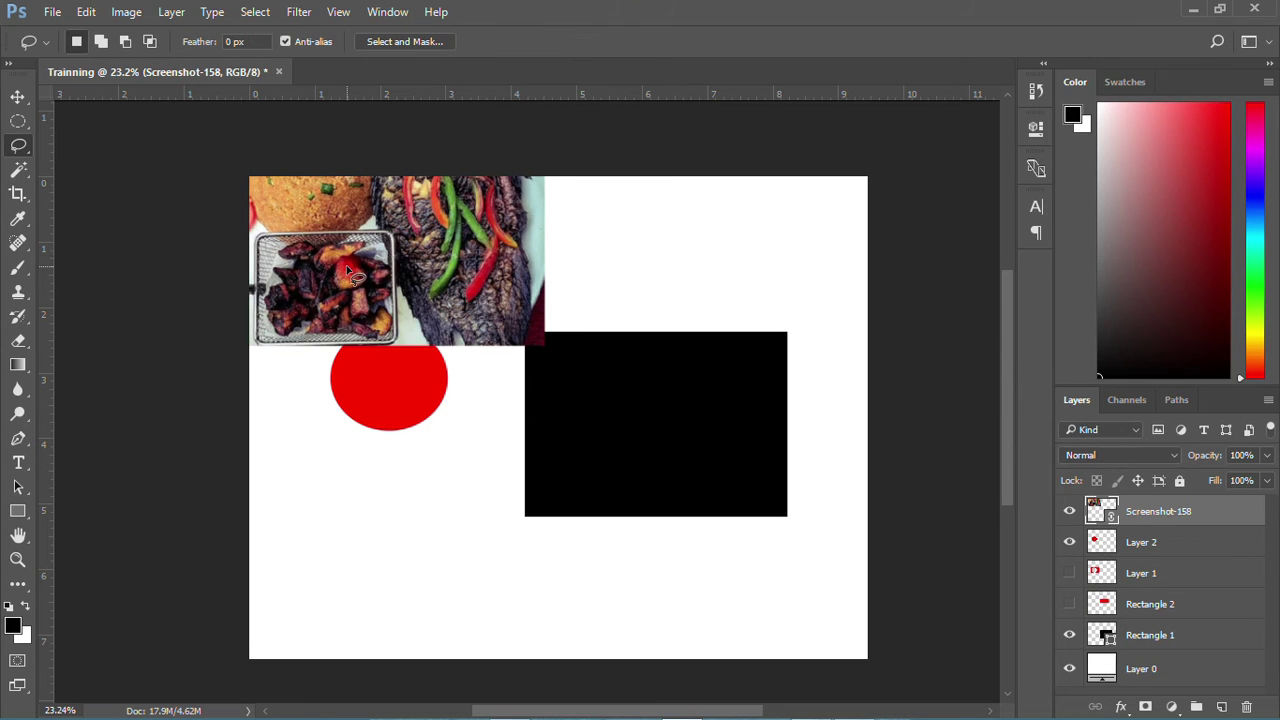
pyautogui.click(18, 97)
pyautogui.moveTo(488, 264); pyautogui.dragTo(688, 490)
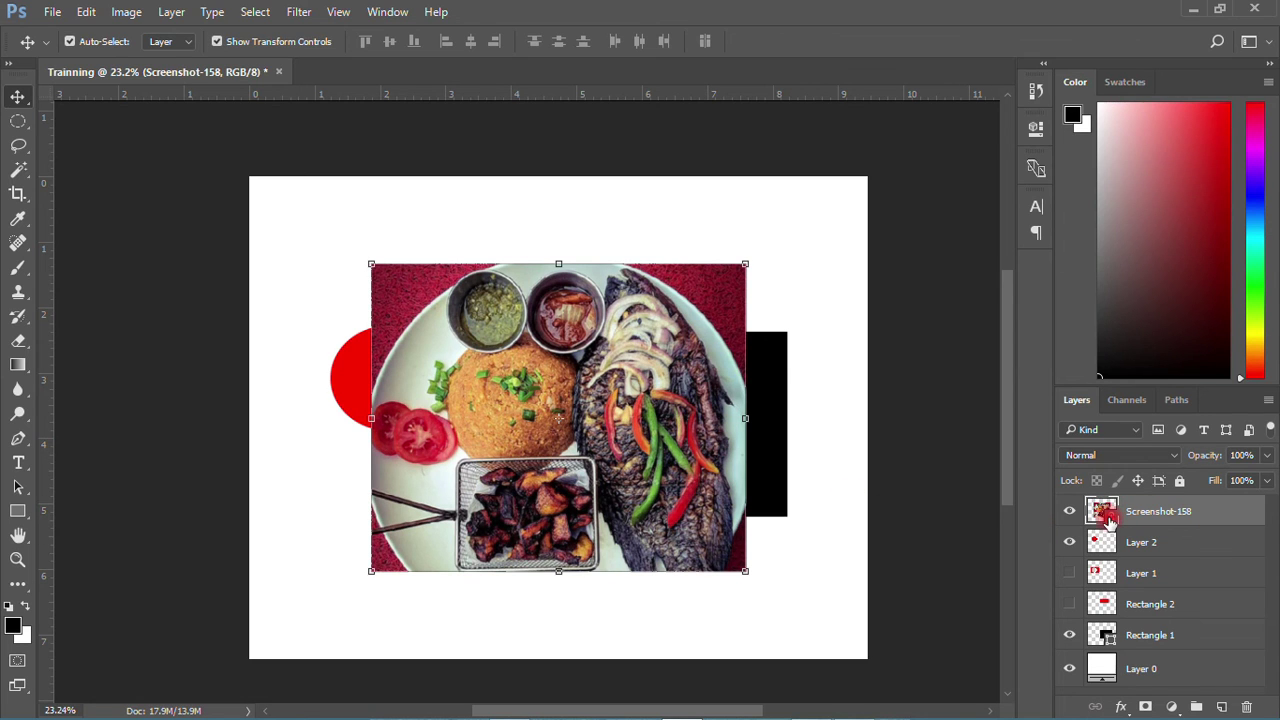
# Step: Rasterize the Screenshot-158 layer
pyautogui.rightClick(1168, 518)
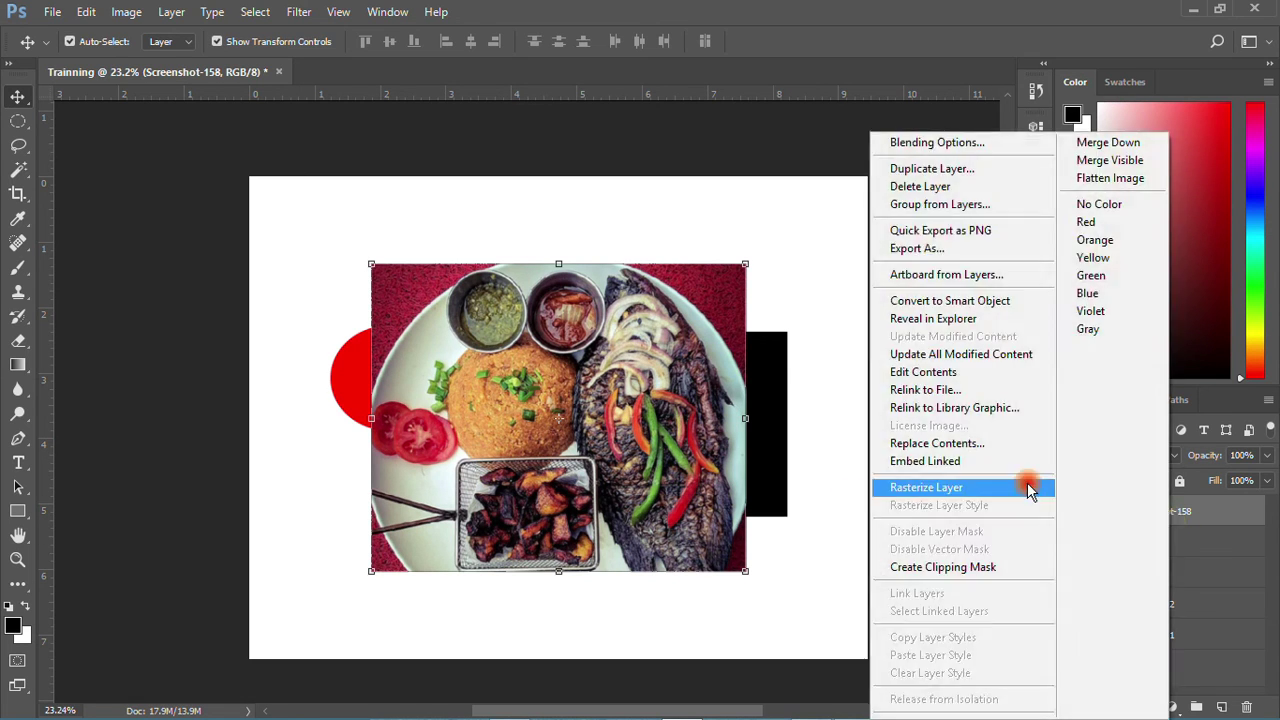
pyautogui.click(927, 489)
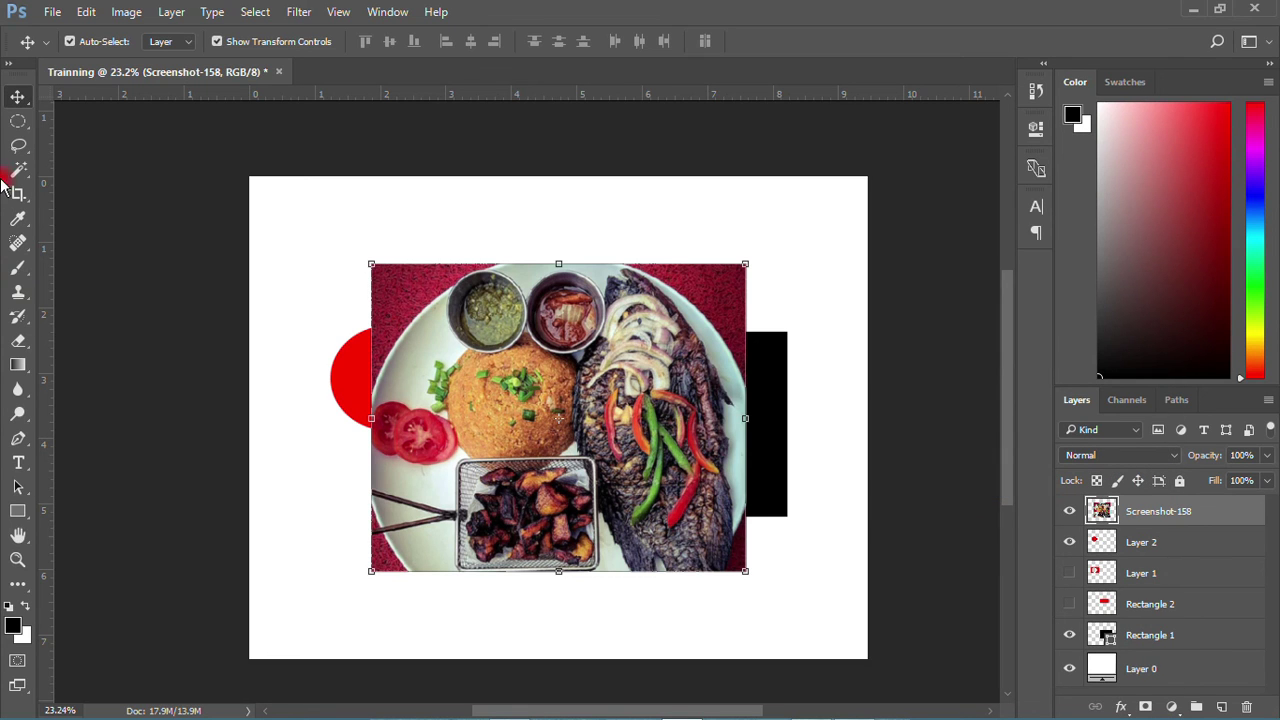
pyautogui.moveTo(18, 145); pyautogui.dragTo(97, 148)
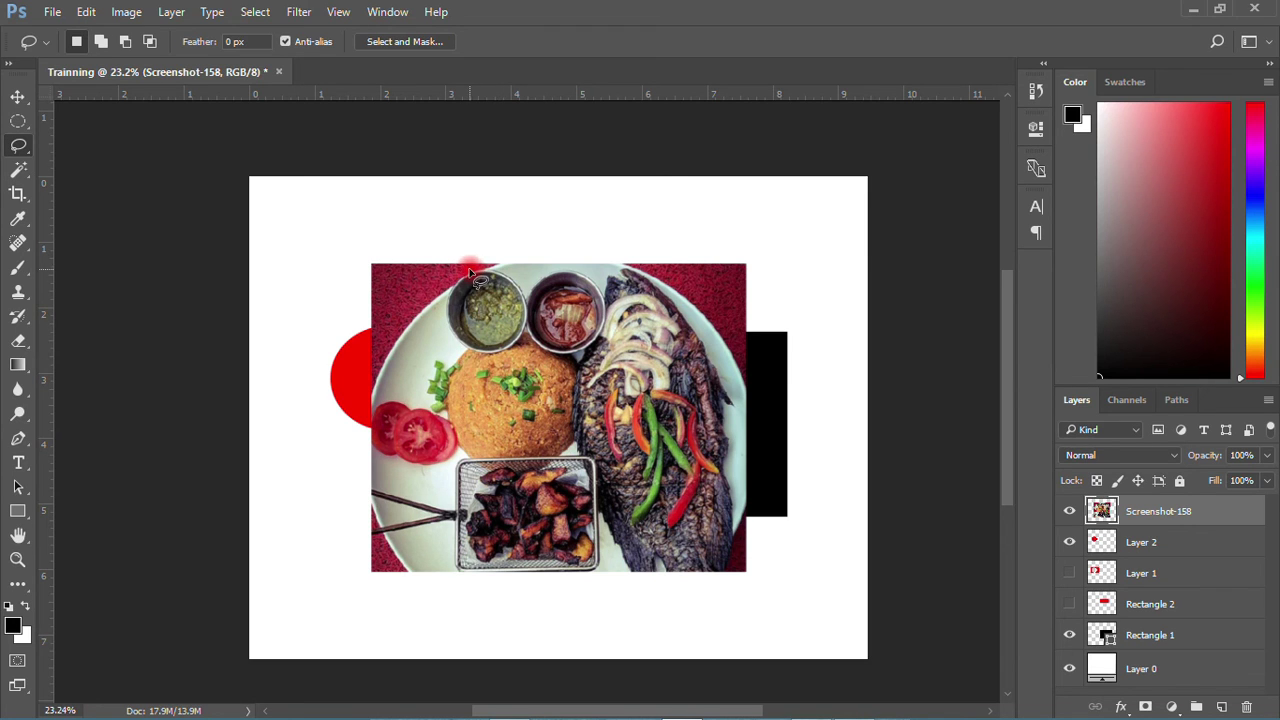
pyautogui.moveTo(433, 305)
pyautogui.mouseDown()
pyautogui.moveTo(449, 355)
pyautogui.moveTo(518, 360)
pyautogui.moveTo(529, 288)
pyautogui.moveTo(468, 271)
pyautogui.mouseUp()
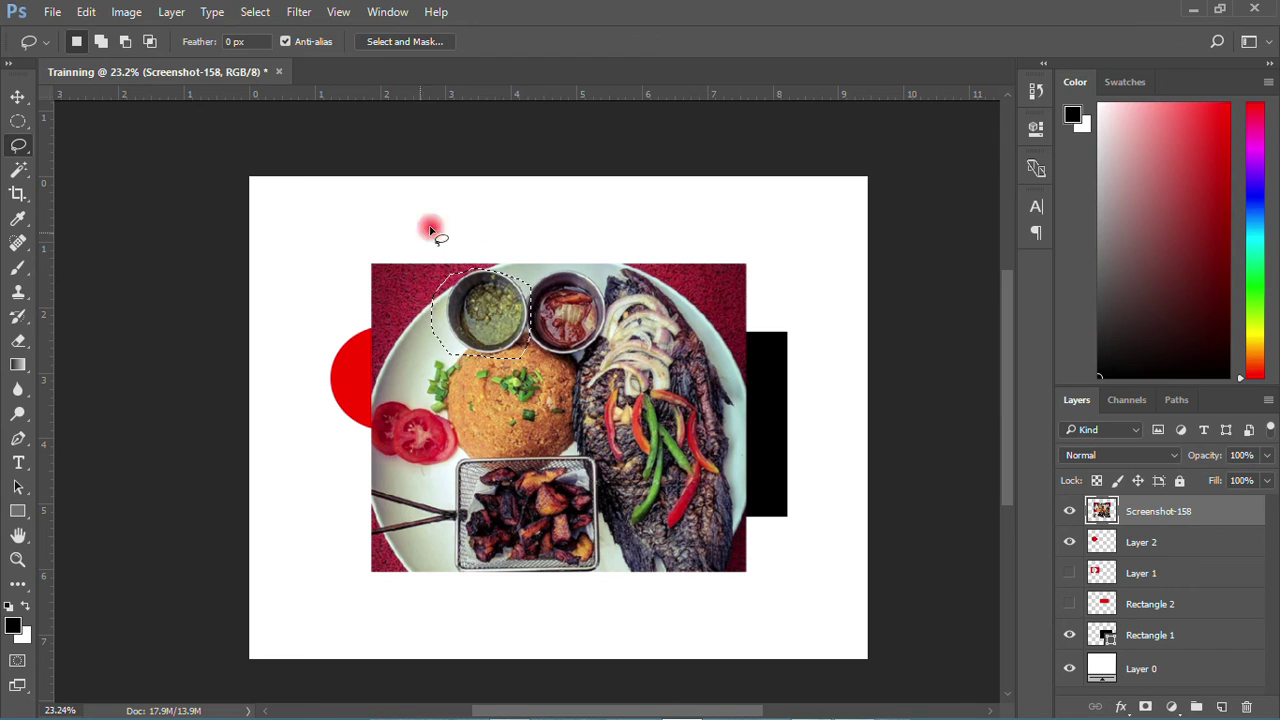
pyautogui.rightClick(490, 300)
pyautogui.click(563, 471)
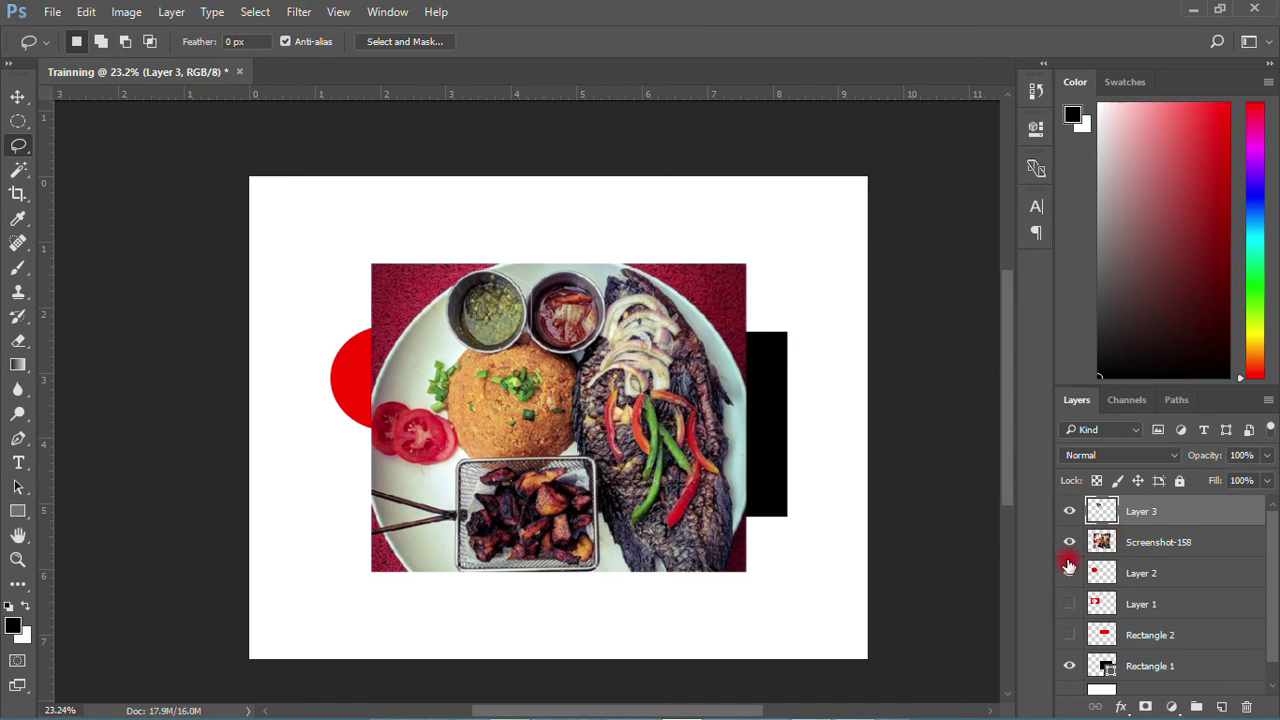
pyautogui.click(1069, 542)
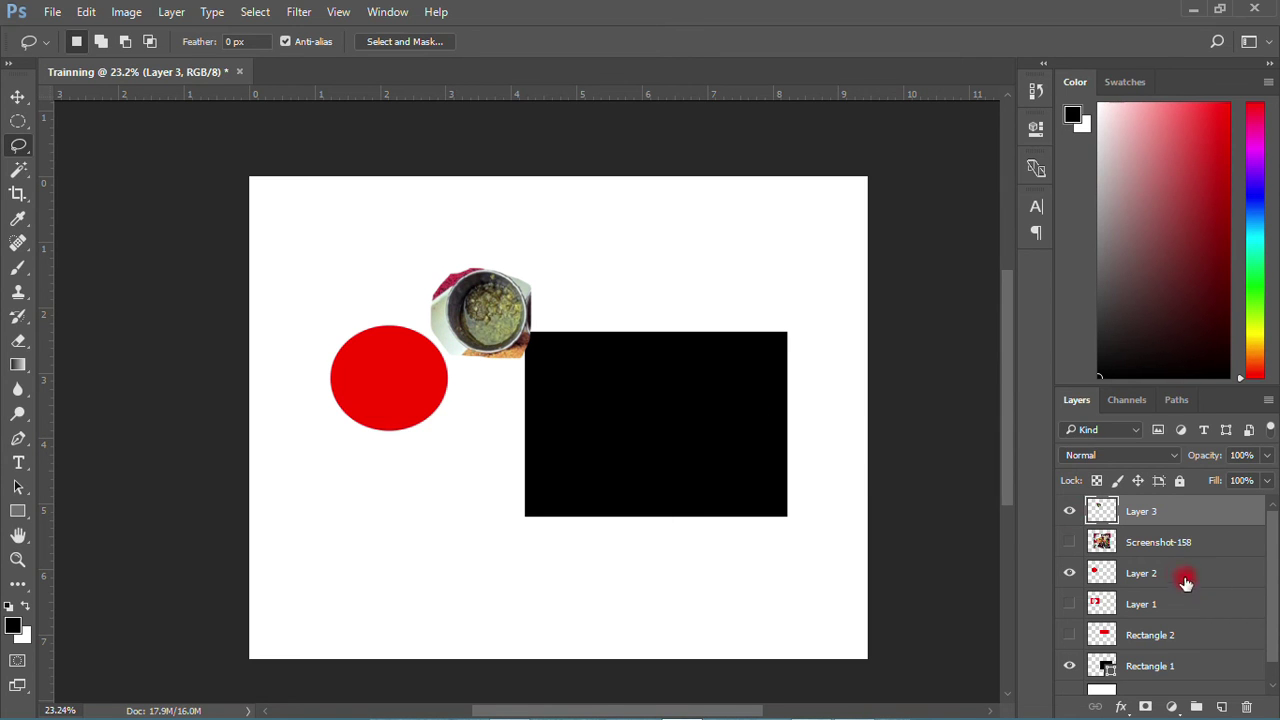
pyautogui.click(104, 18)
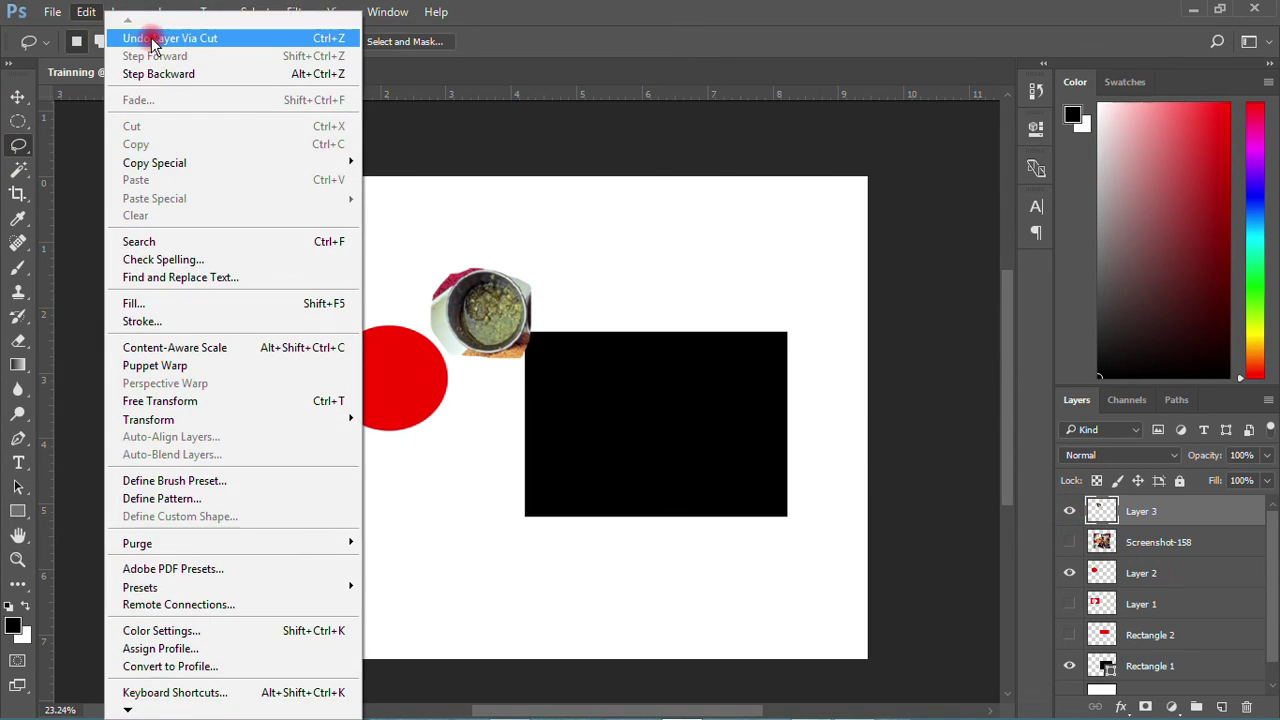
pyautogui.click(88, 40)
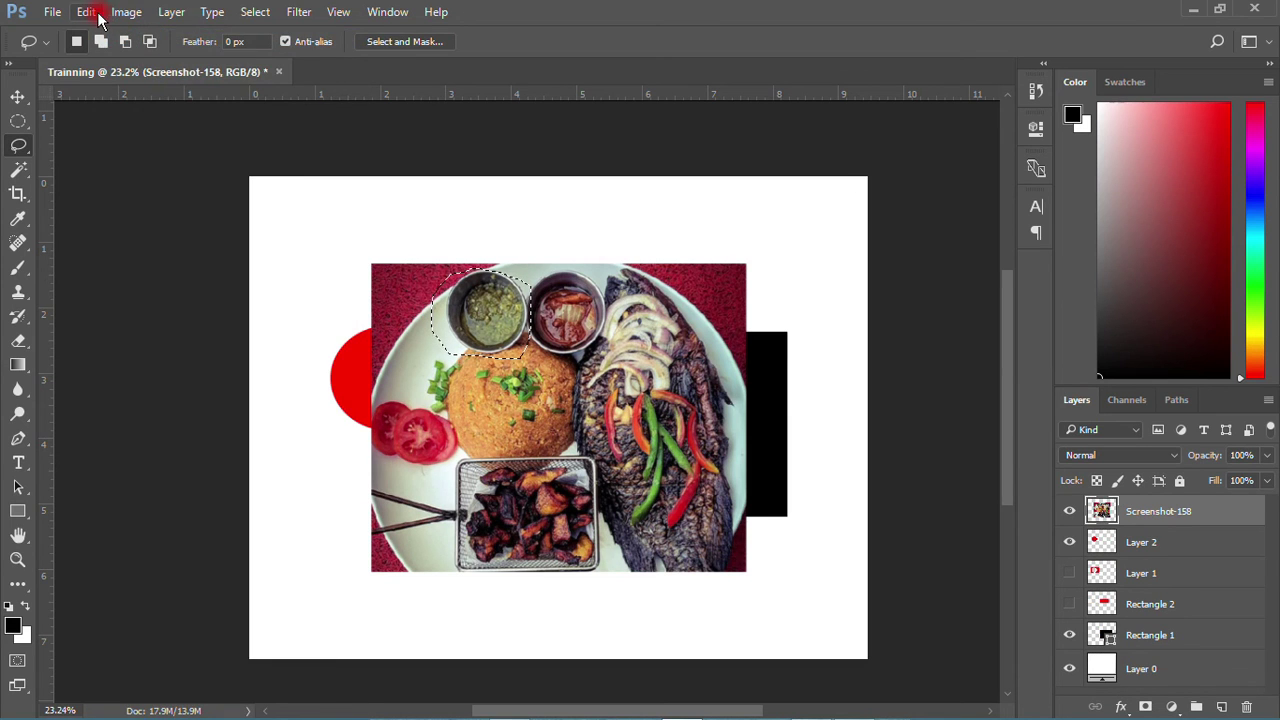
pyautogui.click(90, 12)
pyautogui.click(136, 76)
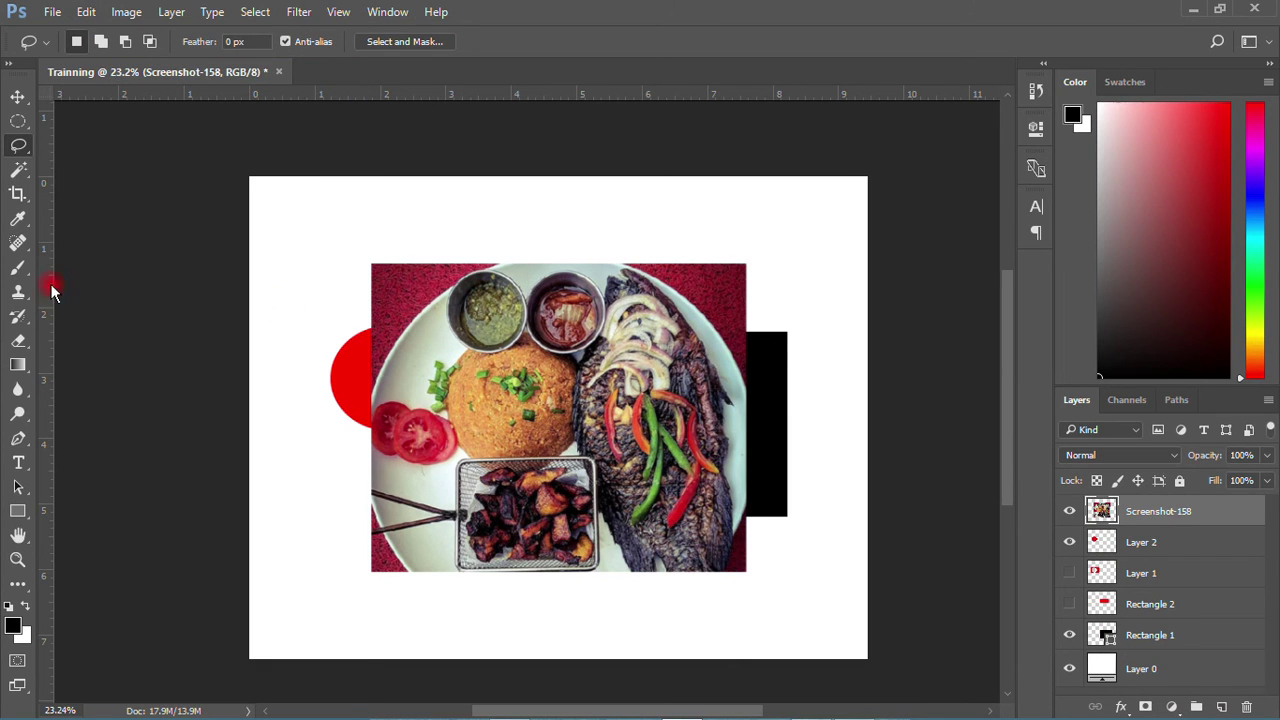
pyautogui.click(16, 147)
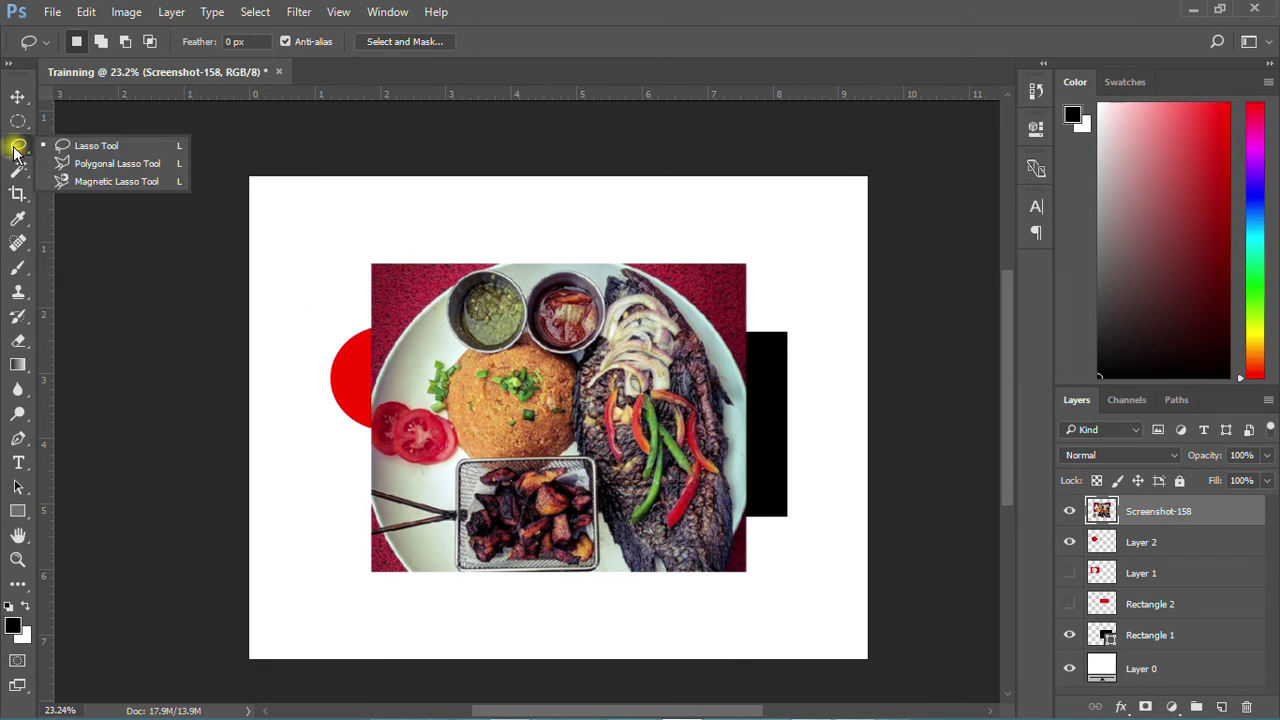
# Step: With the Polygonal Lasso, select a triangle from the photo's top-left to bottom-right corner
pyautogui.click(82, 166)
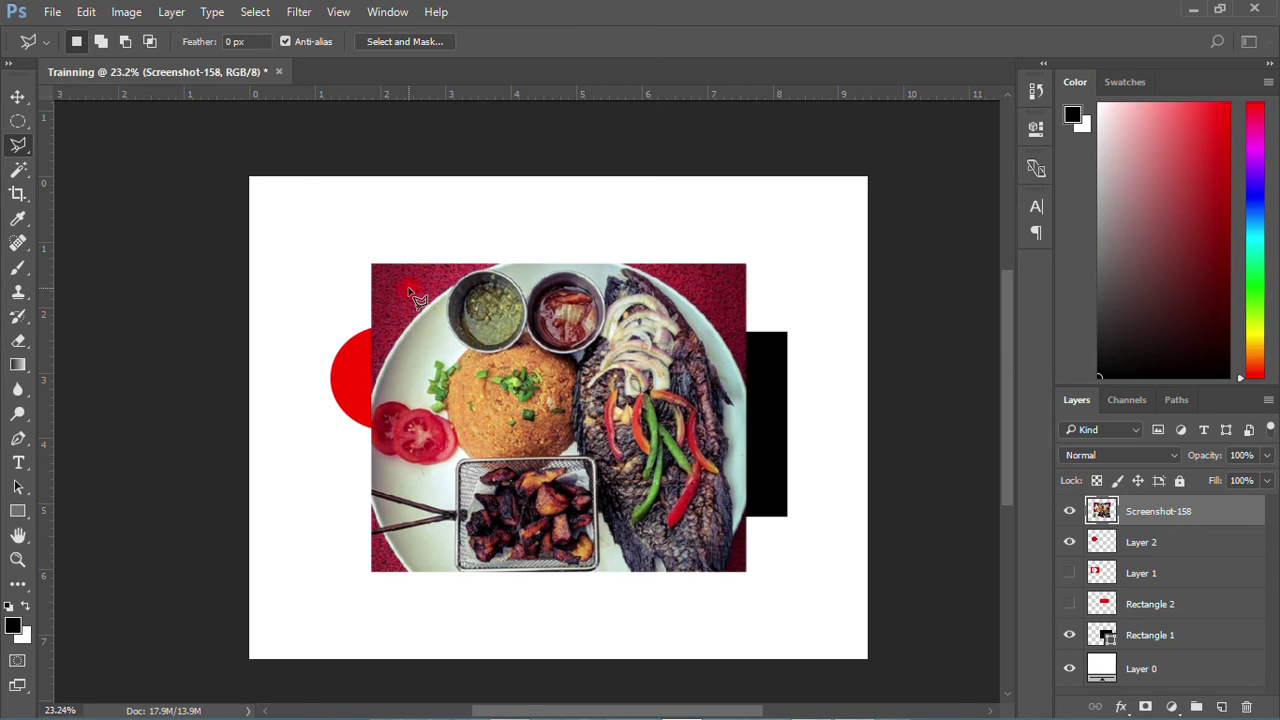
pyautogui.click(372, 265)
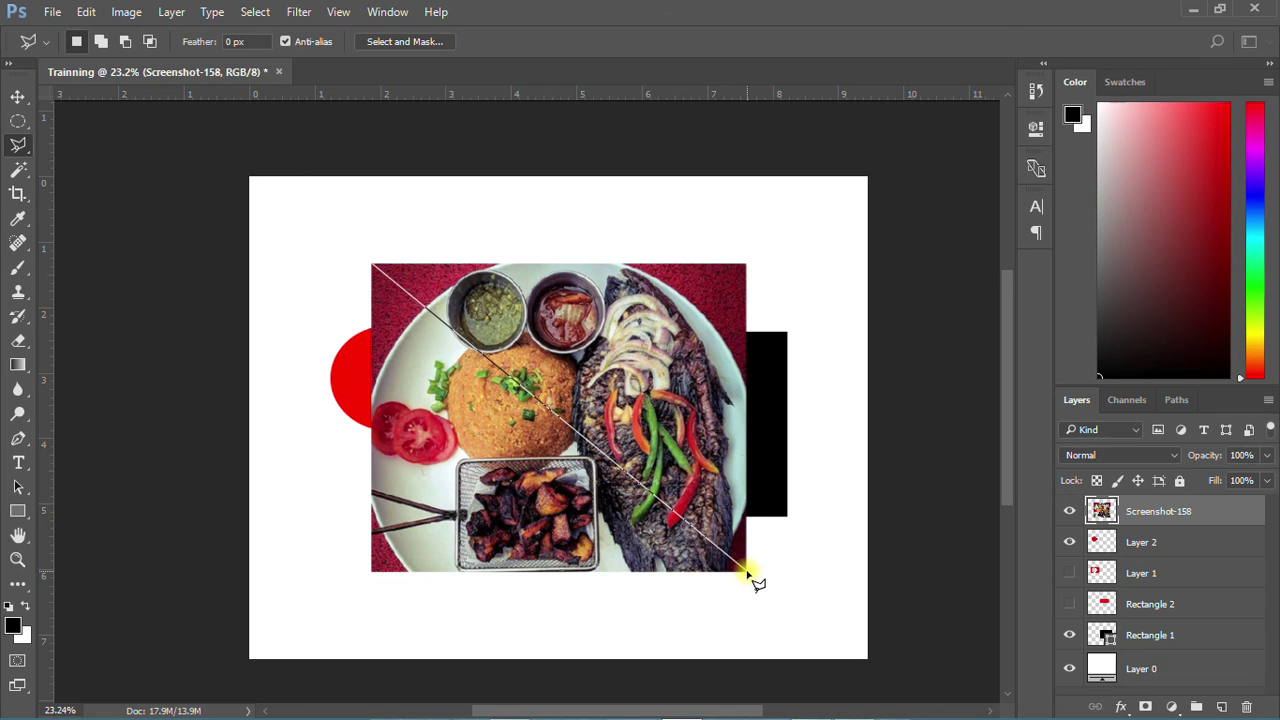
pyautogui.click(746, 572)
pyautogui.click(464, 440)
pyautogui.click(436, 566)
pyautogui.click(353, 577)
pyautogui.click(338, 197)
pyautogui.click(378, 266)
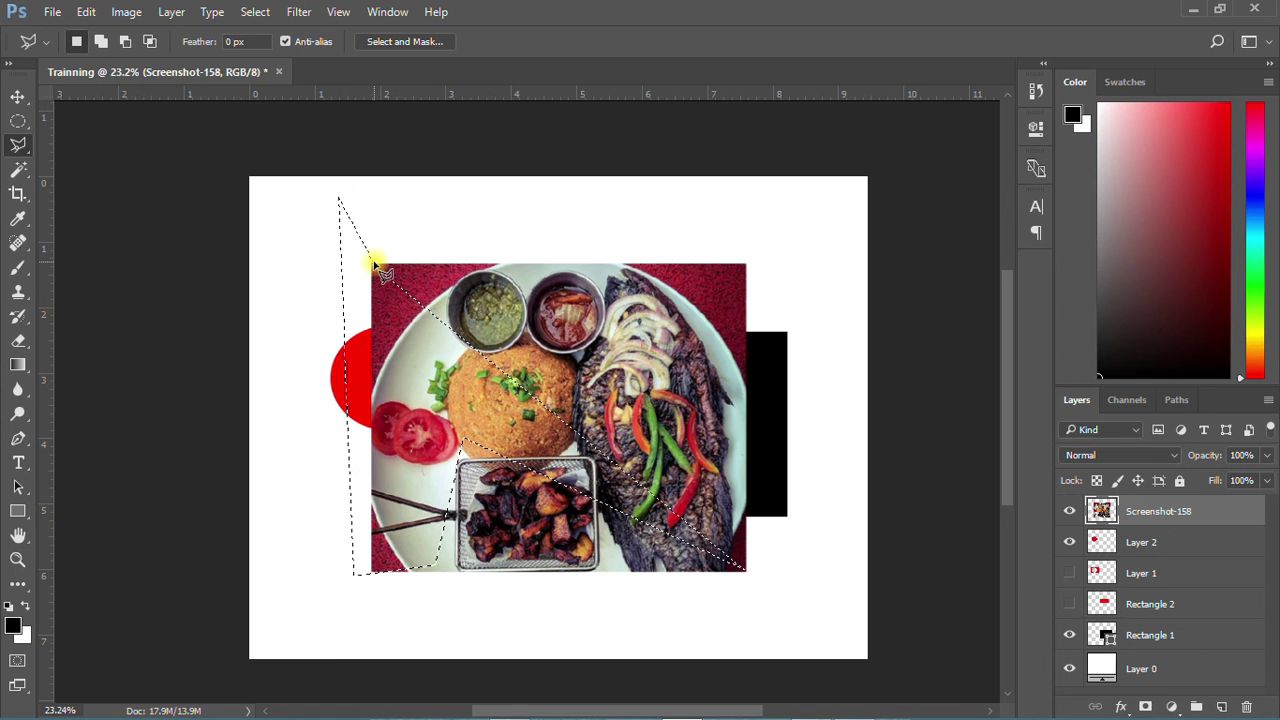
# Step: Cut the triangular selection onto new Layer 3 and hide Screenshot-158
pyautogui.rightClick(395, 384)
pyautogui.click(477, 524)
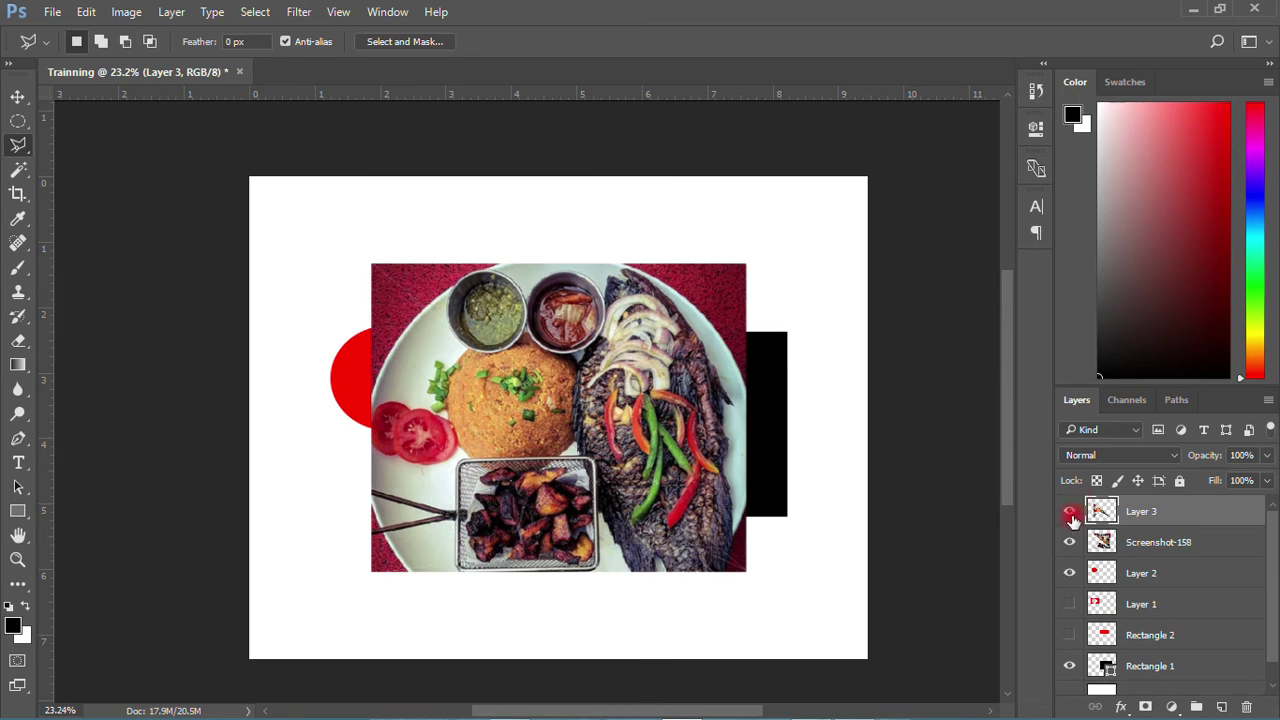
pyautogui.click(1069, 542)
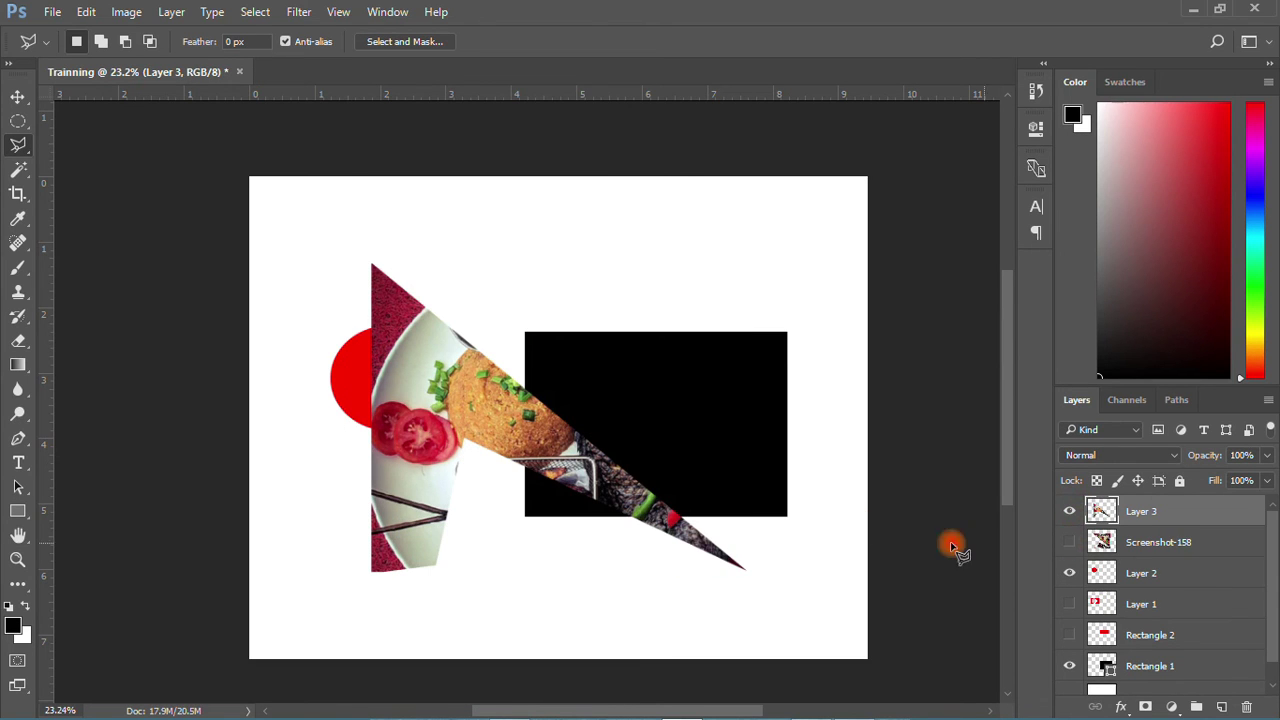
# Step: Draw a polygonal selection around the plate piece
pyautogui.click(406, 366)
pyautogui.click(401, 467)
pyautogui.click(524, 393)
pyautogui.click(480, 345)
pyautogui.click(340, 340)
pyautogui.click(438, 442)
pyautogui.click(352, 520)
pyautogui.click(662, 490)
pyautogui.click(664, 466)
pyautogui.click(453, 312)
pyautogui.click(263, 378)
pyautogui.click(480, 531)
pyautogui.click(408, 367)
pyautogui.rightClick(447, 347)
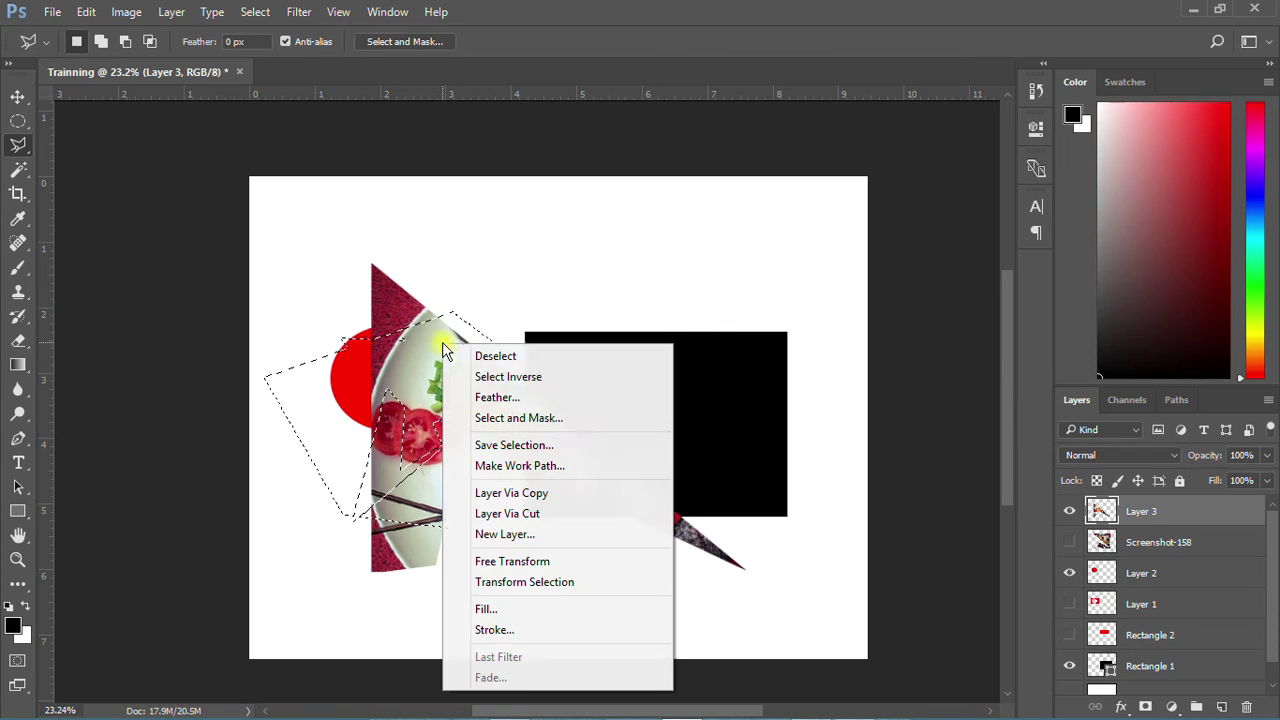
# Step: Deselect the plate selection and switch to the Magnetic Lasso (Width 10 px, Contrast 10%, Frequency 57)
pyautogui.click(525, 352)
pyautogui.moveTo(14, 146)
pyautogui.mouseDown()
pyautogui.moveTo(61, 181)
pyautogui.moveTo(118, 186)
pyautogui.mouseUp()
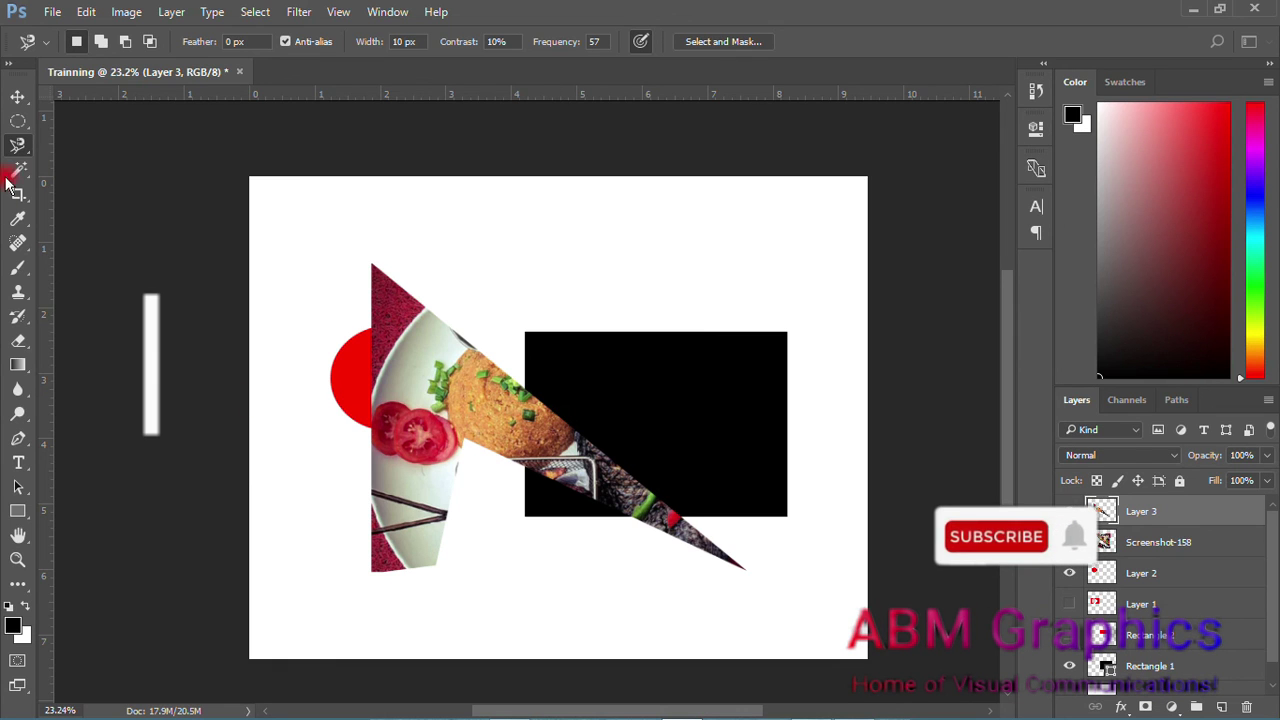
# Step: Trace the food slice with the Magnetic Lasso, close it, and shift the outline onto the slice
pyautogui.click(372, 572)
pyautogui.moveTo(376, 568); pyautogui.dragTo(377, 454)
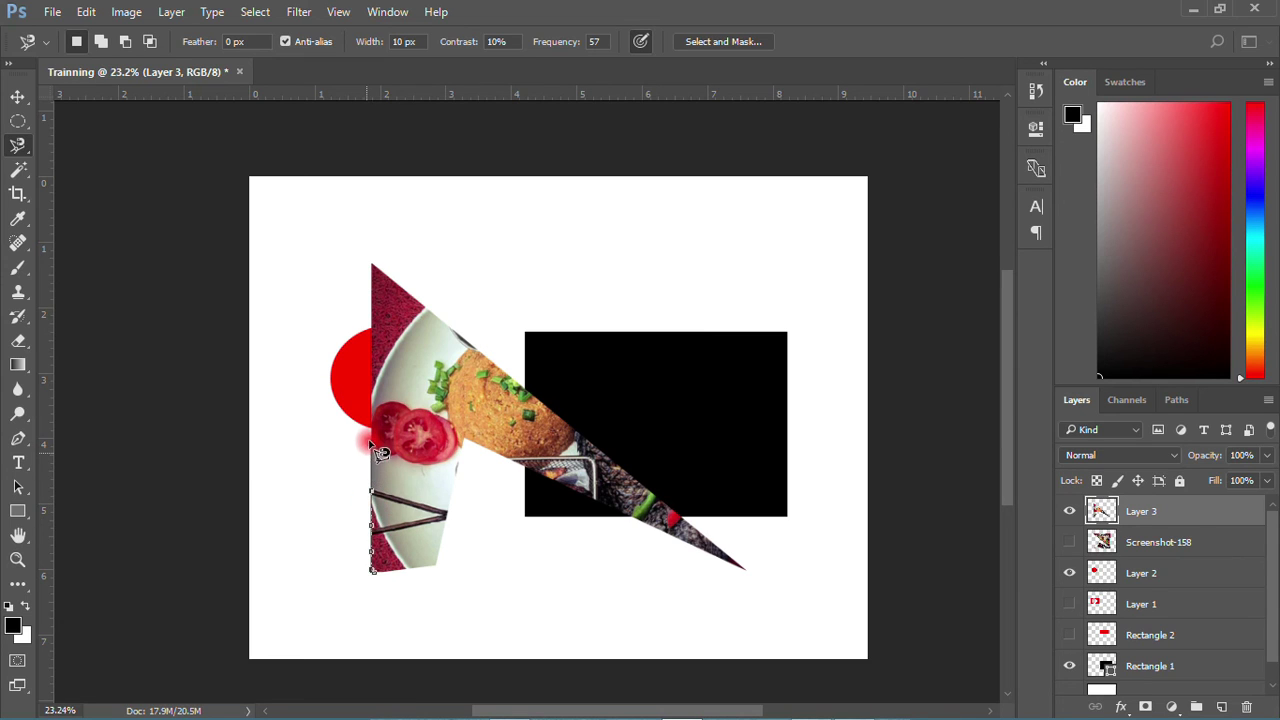
pyautogui.moveTo(383, 340)
pyautogui.mouseDown()
pyautogui.moveTo(372, 270)
pyautogui.moveTo(428, 294)
pyautogui.moveTo(463, 340)
pyautogui.moveTo(751, 571)
pyautogui.moveTo(691, 557)
pyautogui.moveTo(464, 440)
pyautogui.moveTo(436, 577)
pyautogui.moveTo(385, 573)
pyautogui.mouseUp()
pyautogui.click(372, 573)
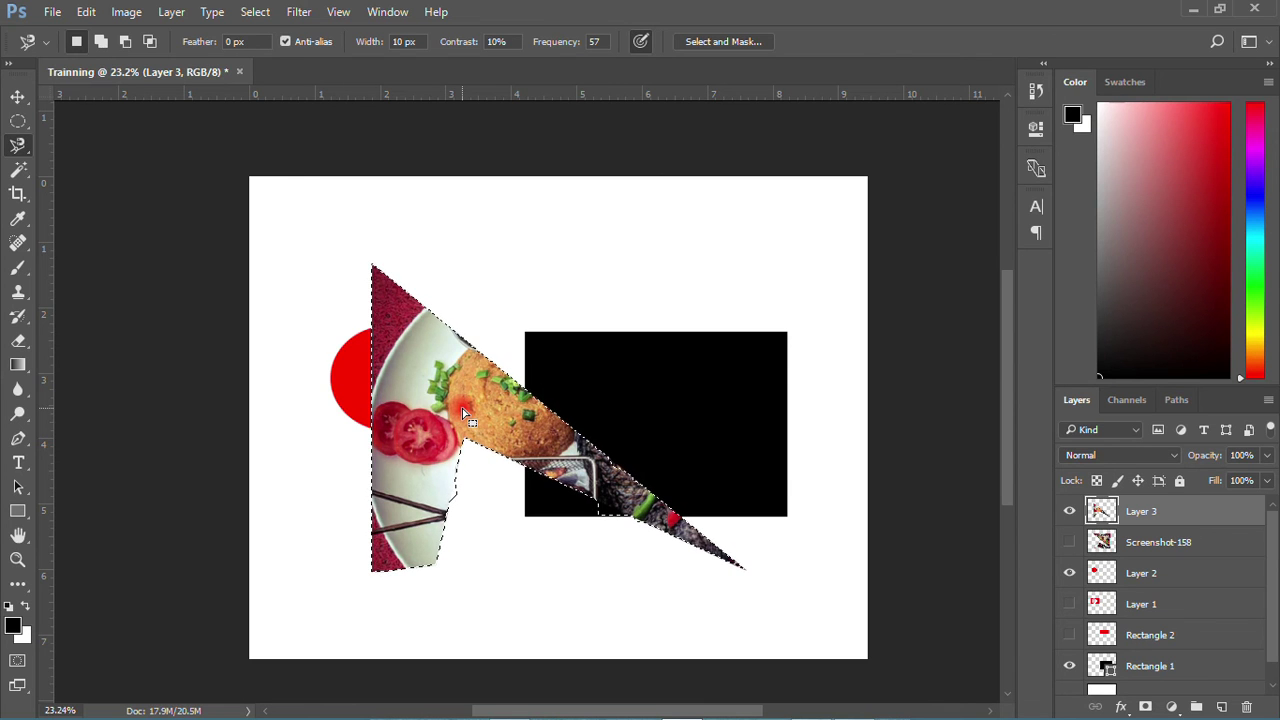
pyautogui.moveTo(428, 394); pyautogui.dragTo(478, 412)
# Step: Switch back to the freehand Lasso Tool
pyautogui.click(18, 146)
pyautogui.moveTo(18, 148)
pyautogui.mouseDown()
pyautogui.moveTo(114, 180)
pyautogui.moveTo(17, 163)
pyautogui.moveTo(23, 143)
pyautogui.moveTo(76, 148)
pyautogui.mouseUp()
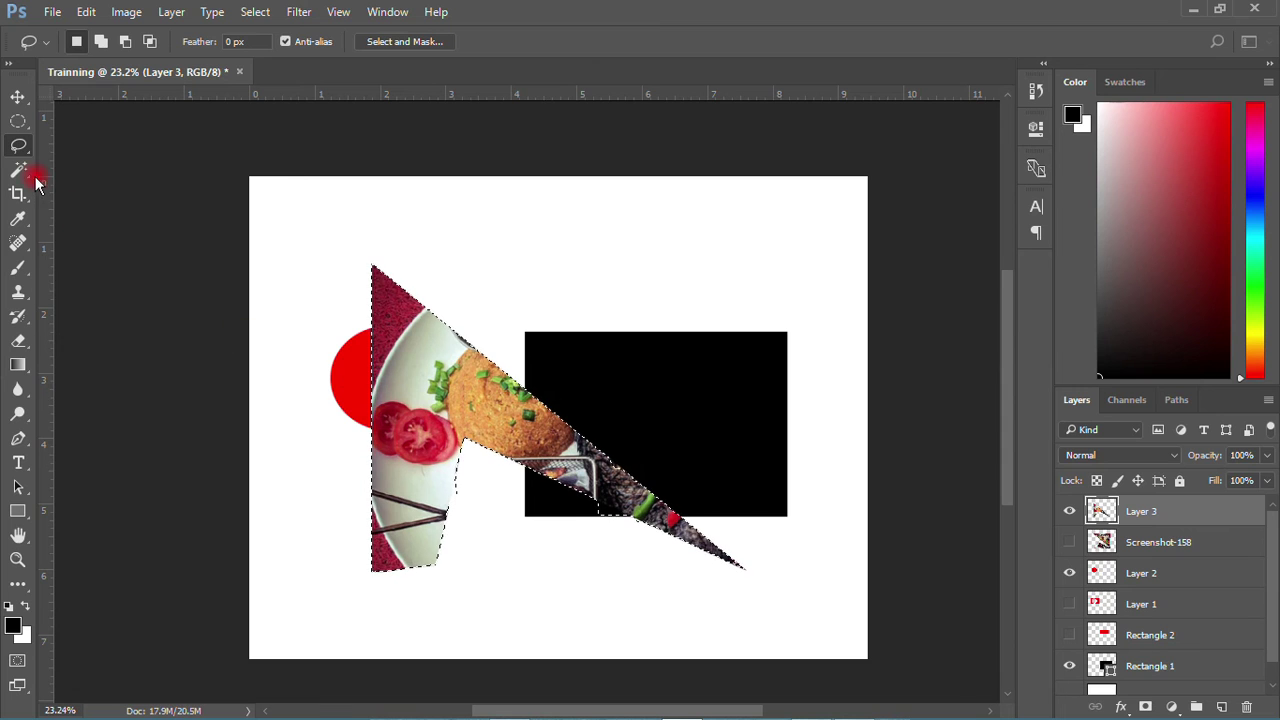
pyautogui.moveTo(22, 168)
pyautogui.mouseDown()
pyautogui.moveTo(88, 177)
pyautogui.moveTo(25, 172)
pyautogui.mouseUp()
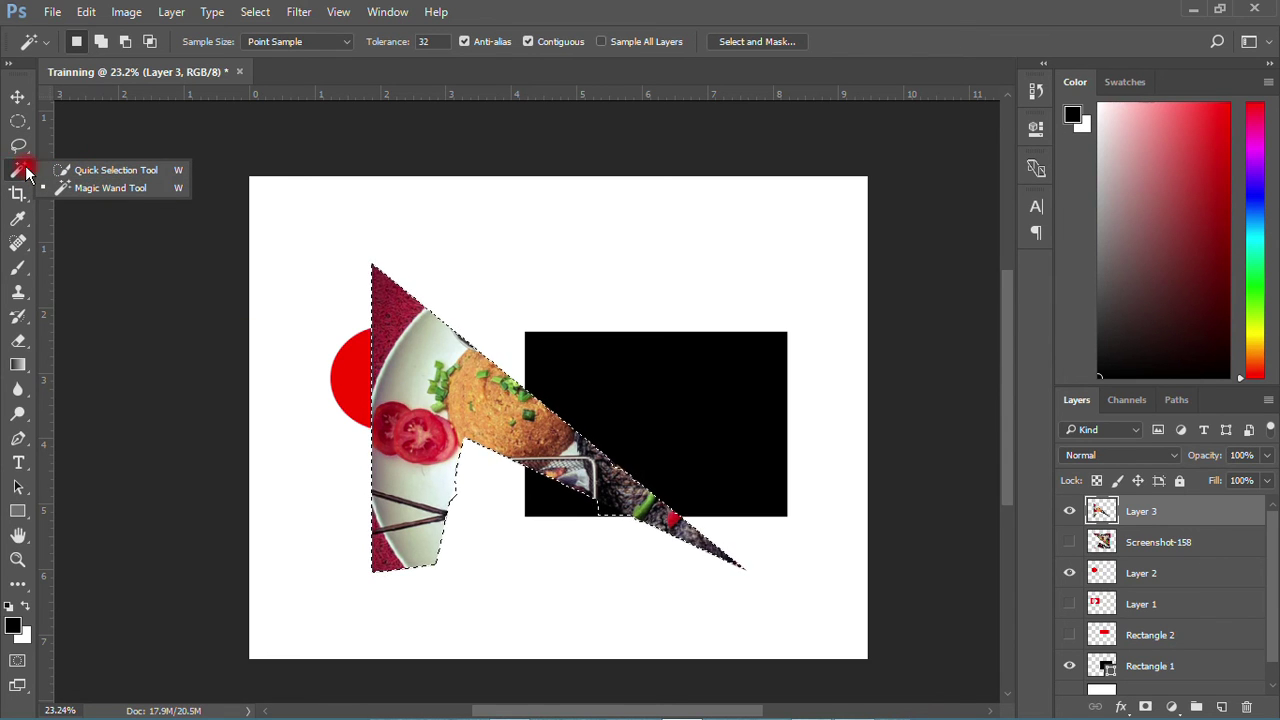
# Step: Pick the Magic Wand, then switch to the Move tool with Auto-Select on Layer
pyautogui.click(95, 190)
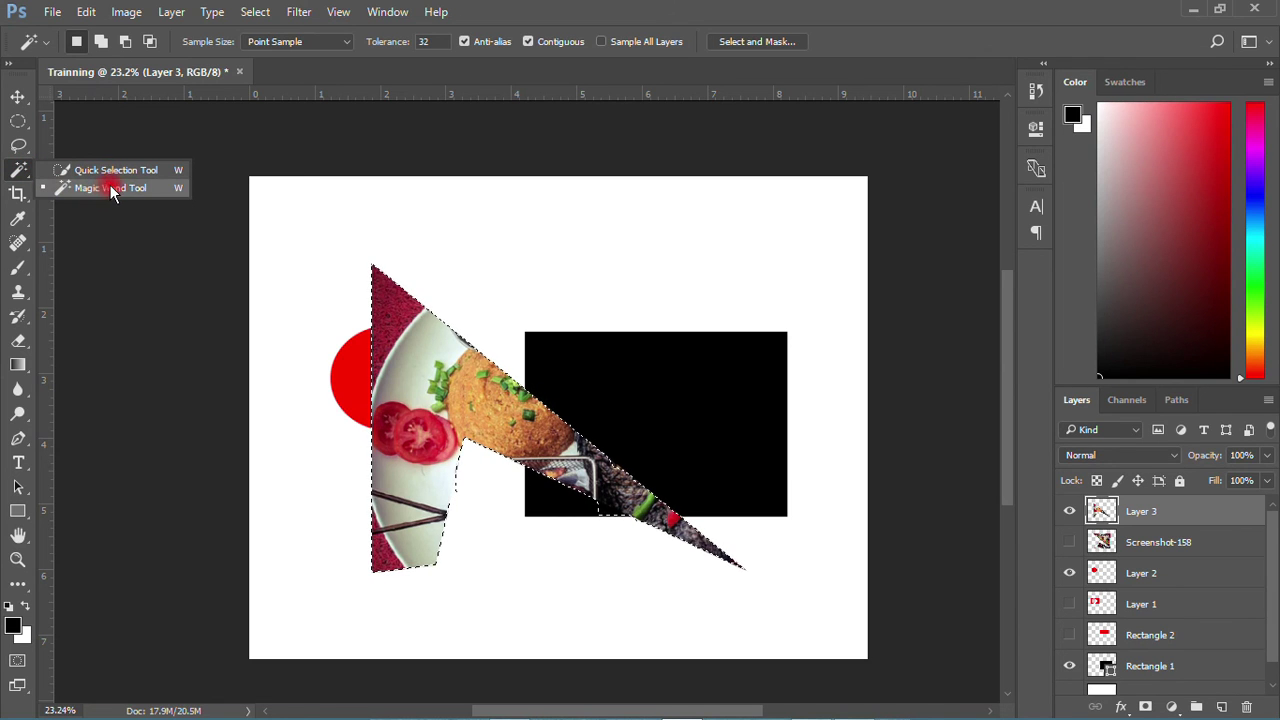
pyautogui.click(22, 171)
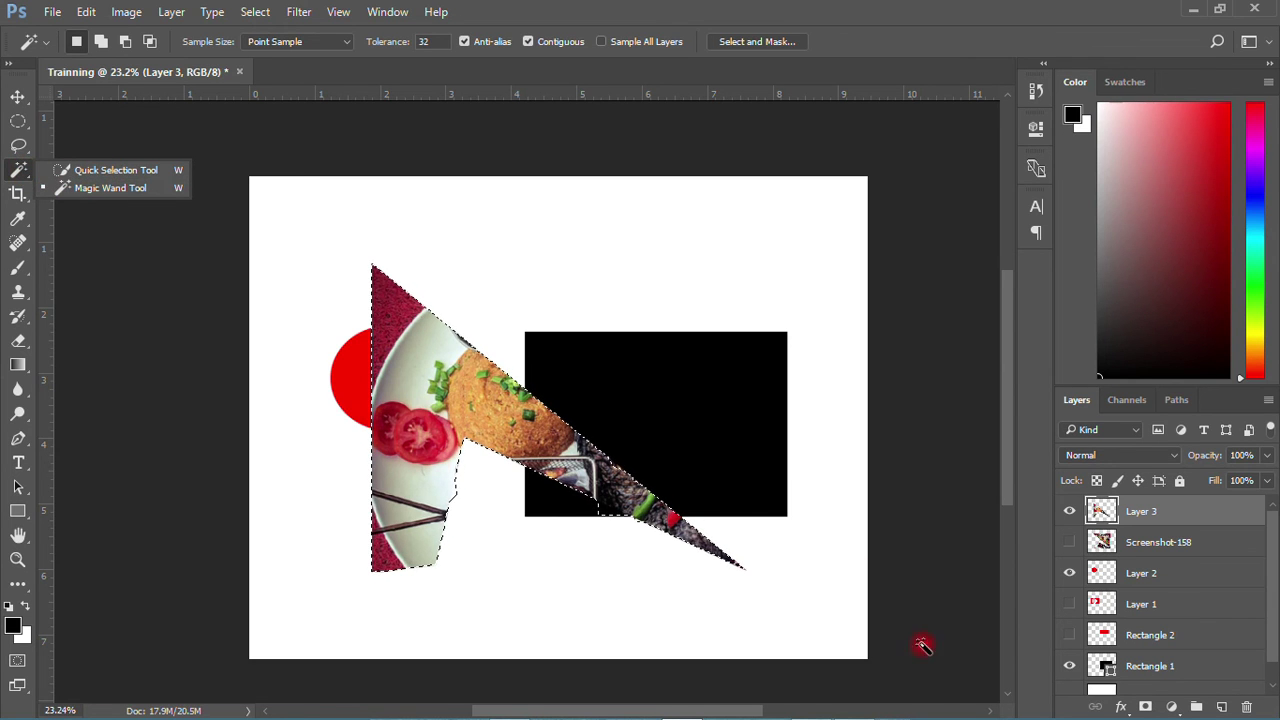
pyautogui.click(19, 98)
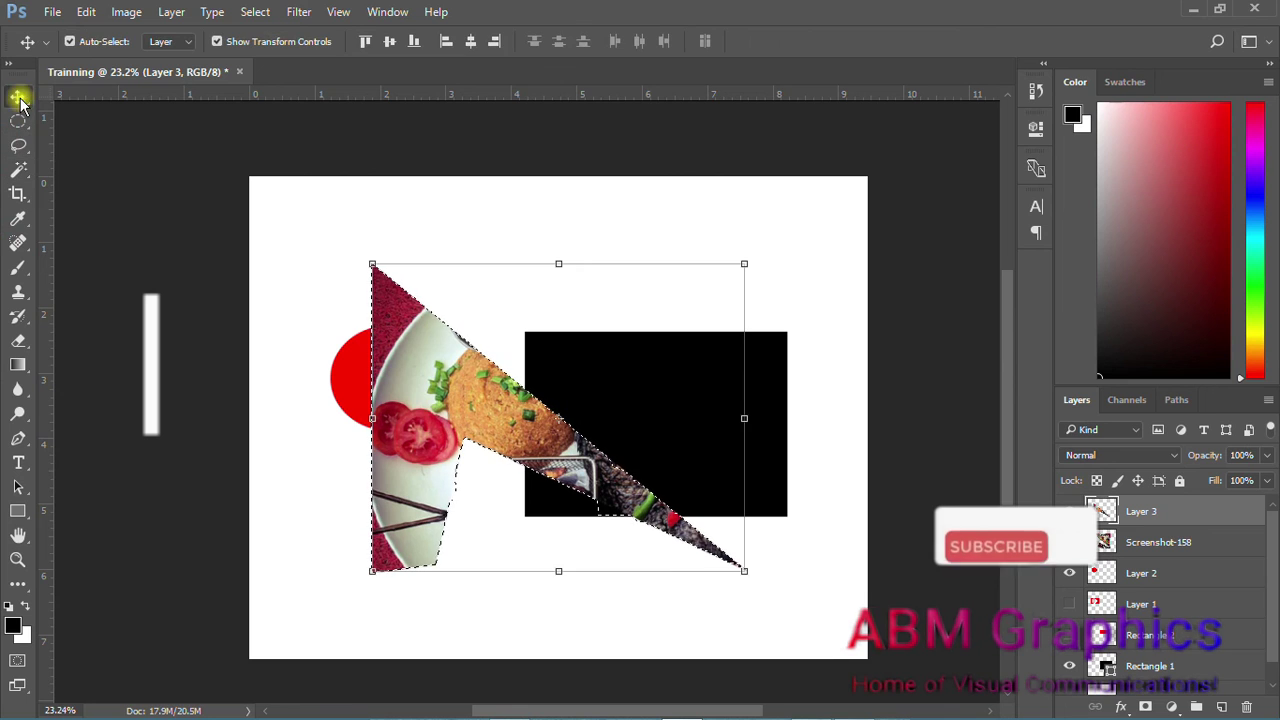
pyautogui.moveTo(1092, 706)
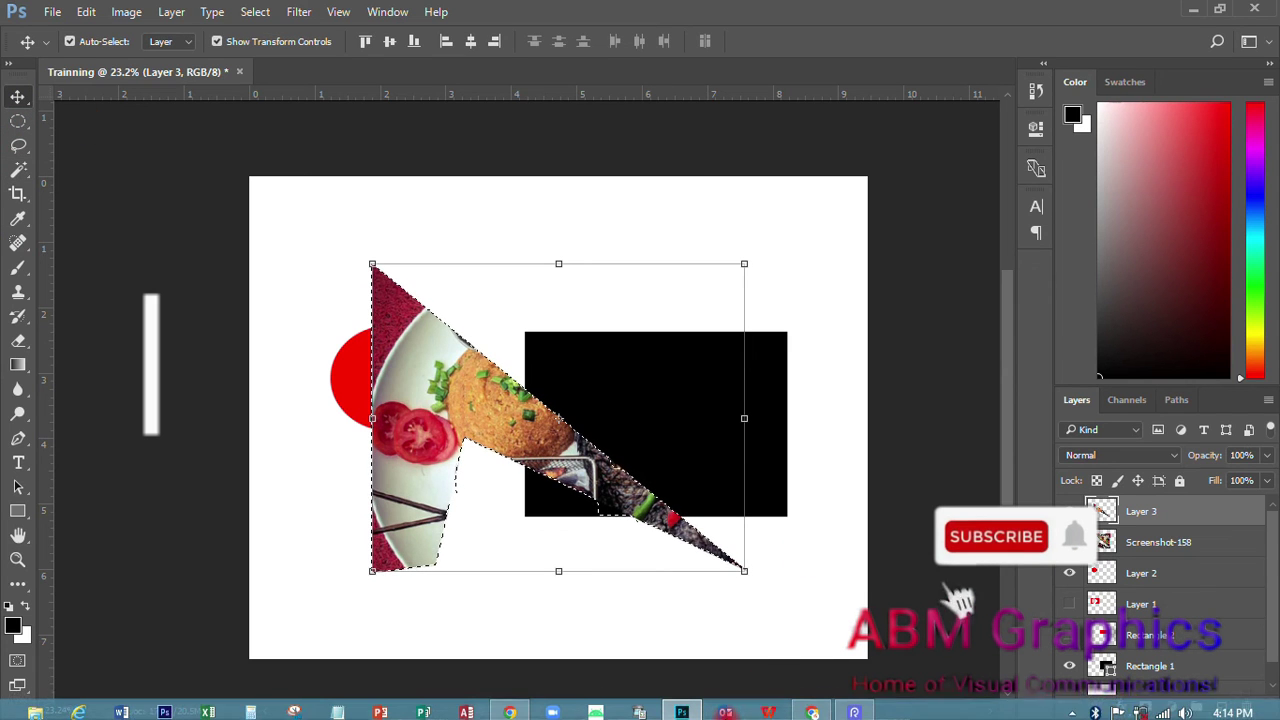